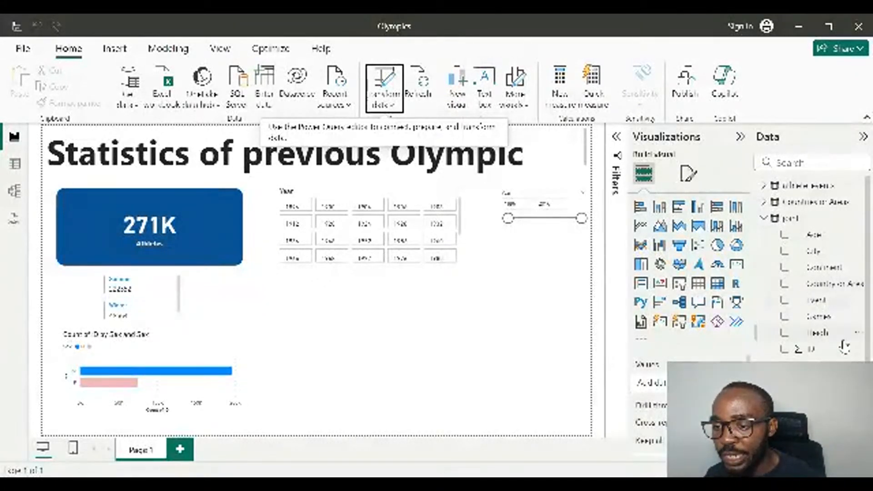
# Insert a stacked column chart on the report page and add the Continent field from the joint table.
pyautogui.scroll(-3, 843, 347)
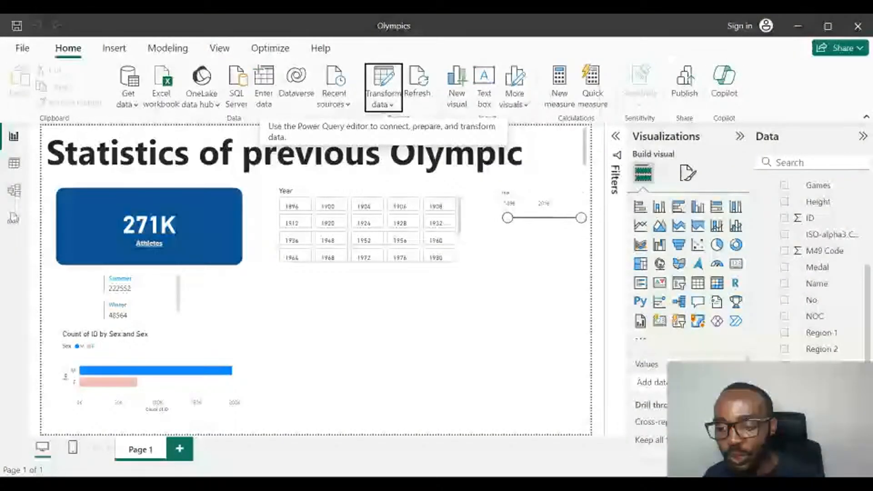
pyautogui.scroll(3, 814, 269)
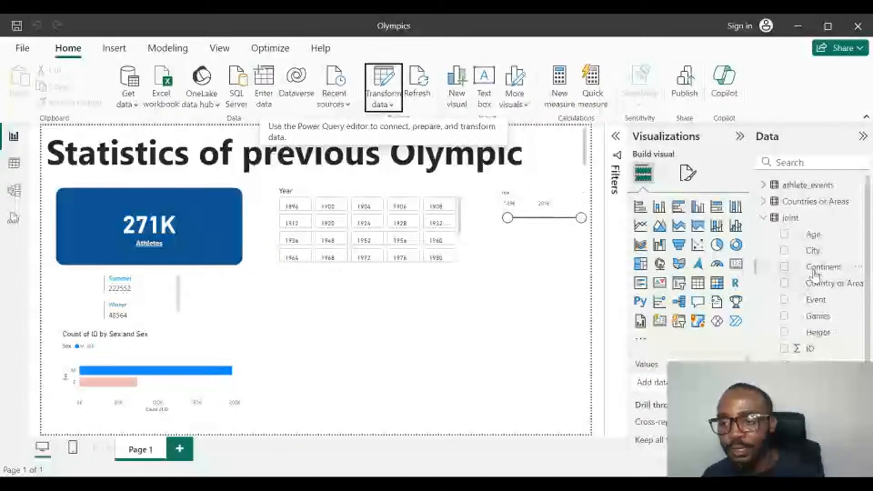
pyautogui.click(659, 208)
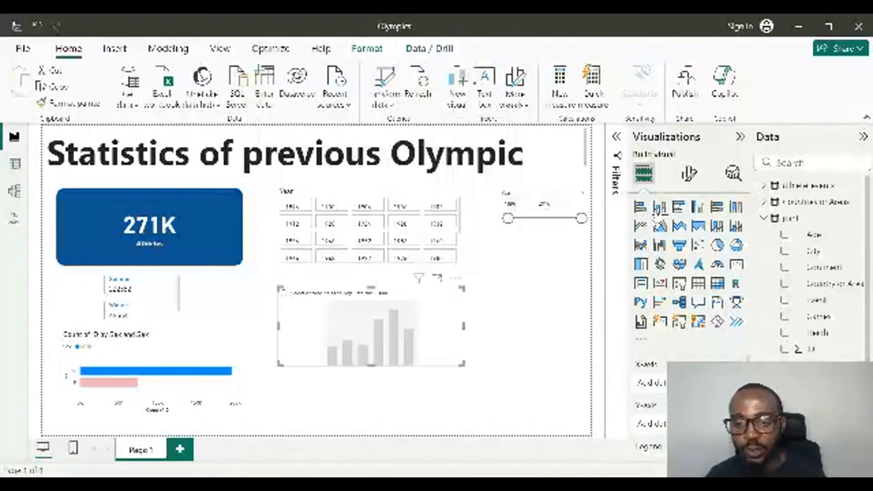
pyautogui.click(785, 269)
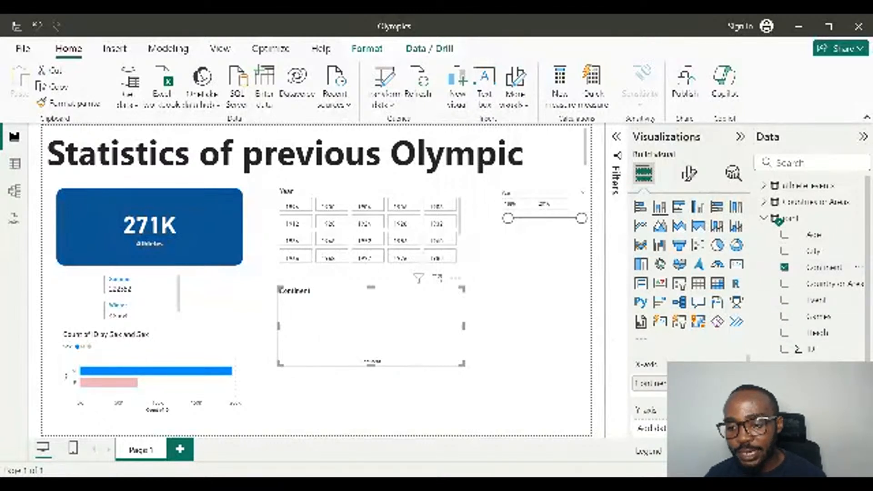
# Move the Continent field of the new chart from the X-axis to the Legend.
pyautogui.scroll(-2, 651, 386)
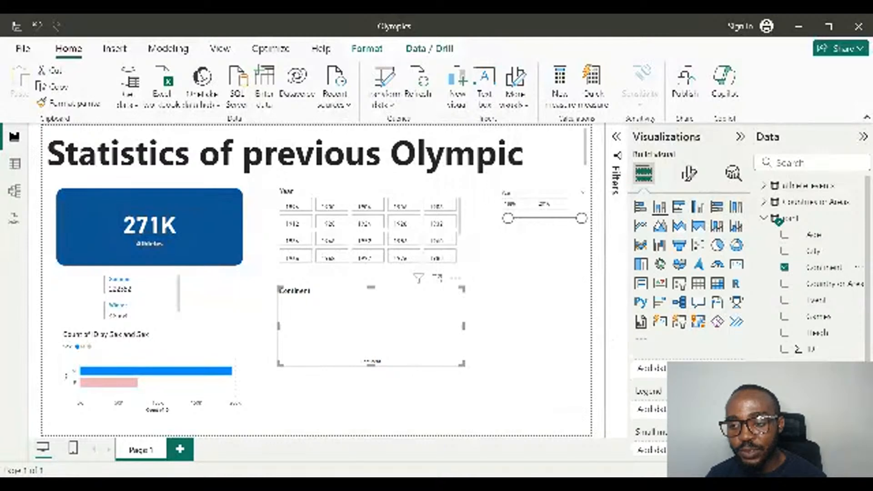
pyautogui.scroll(2, 650, 386)
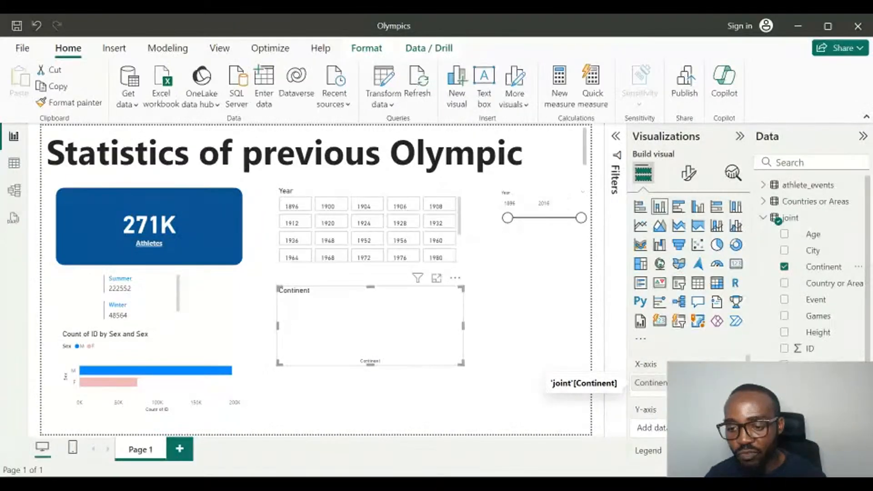
pyautogui.click(726, 383)
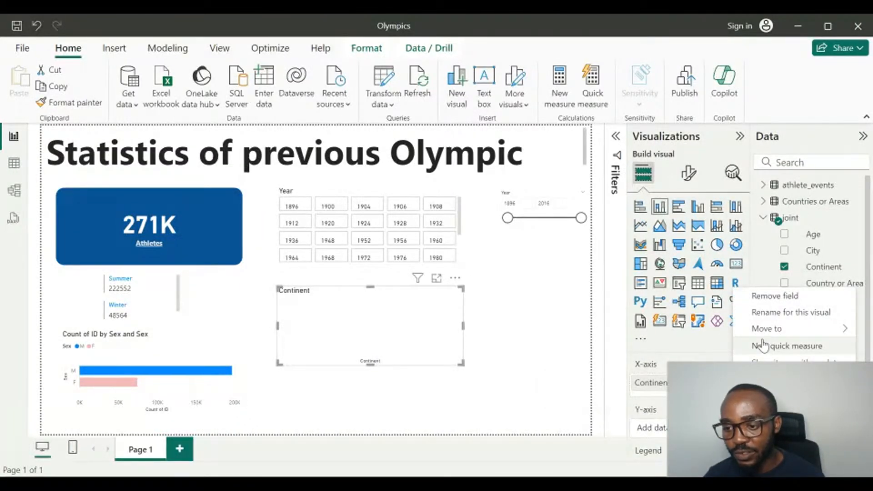
pyautogui.moveTo(763, 328)
pyautogui.click(650, 348)
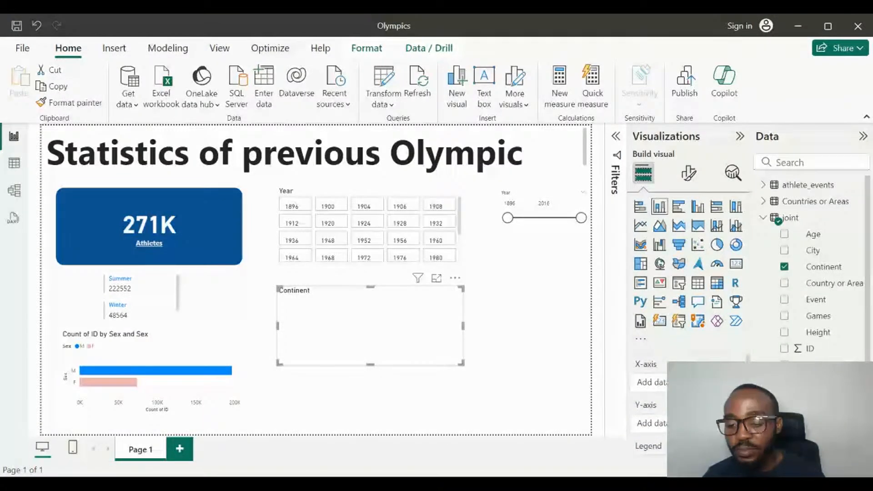
# Add the Team field from the joint table to the chart's X-axis.
pyautogui.scroll(-1, 650, 400)
pyautogui.scroll(1, 650, 400)
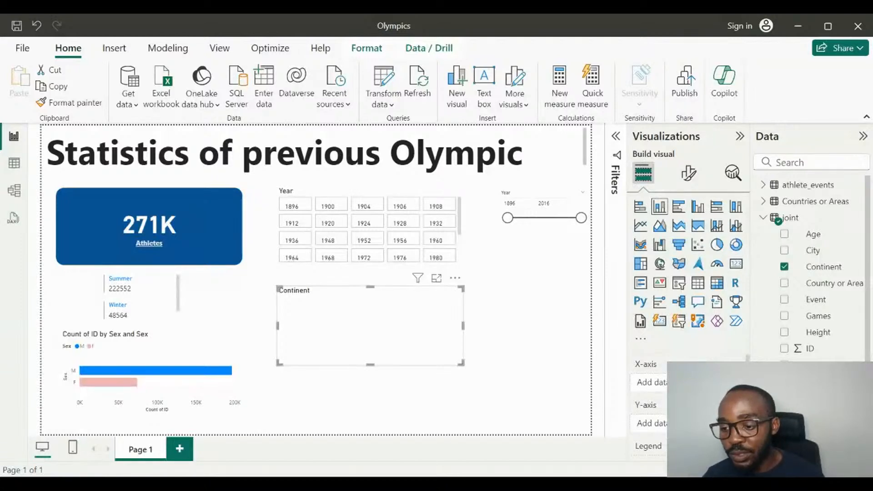
pyautogui.scroll(-4, 809, 269)
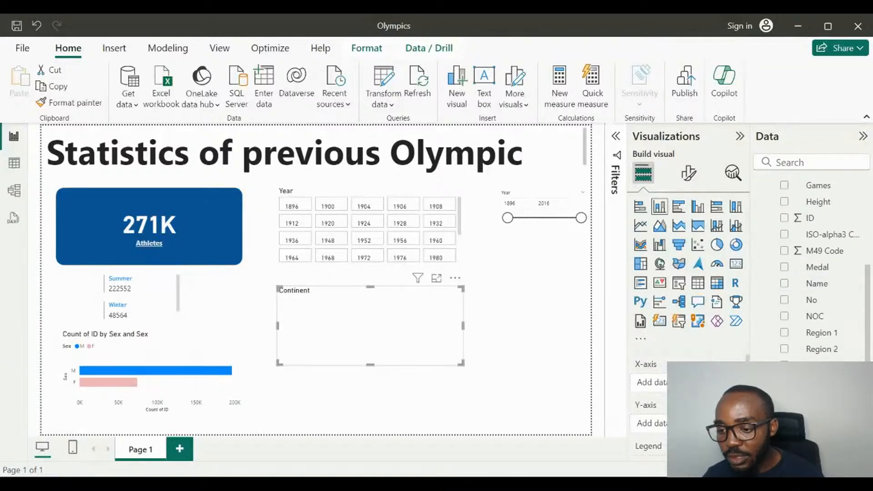
pyautogui.scroll(3, 809, 268)
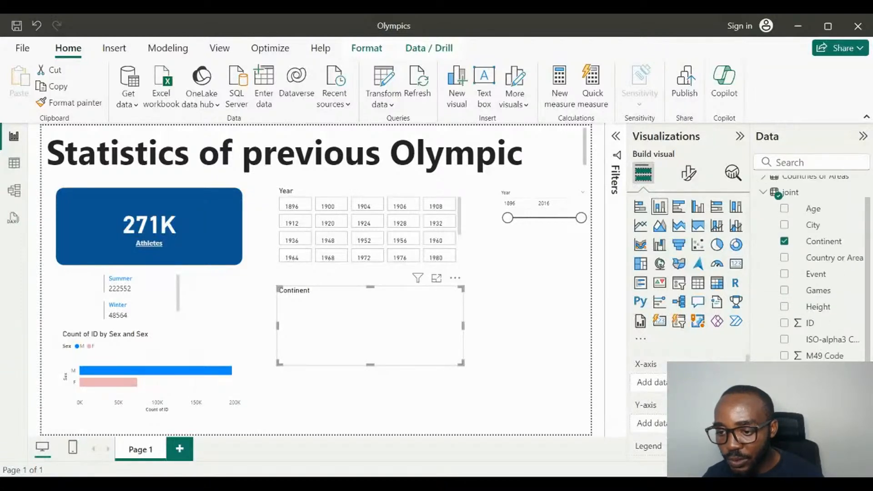
pyautogui.scroll(1, 809, 268)
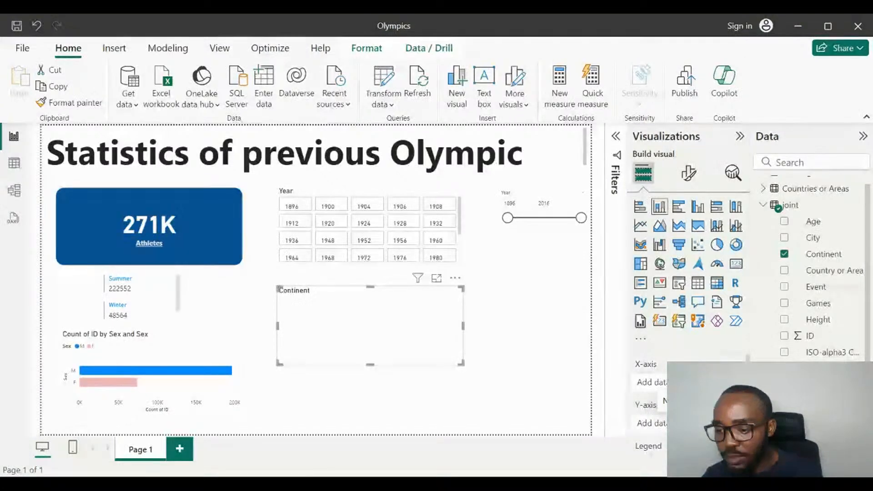
pyautogui.scroll(-3, 810, 268)
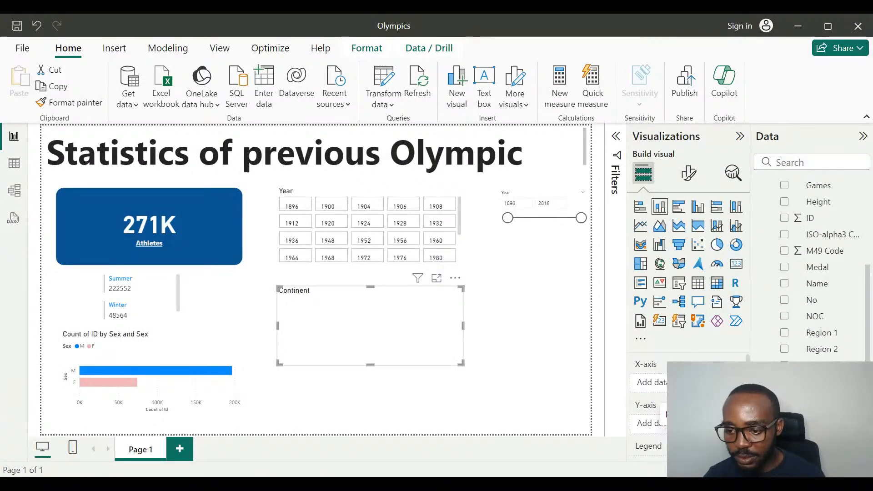
pyautogui.moveTo(666, 415); pyautogui.dragTo(651, 383)
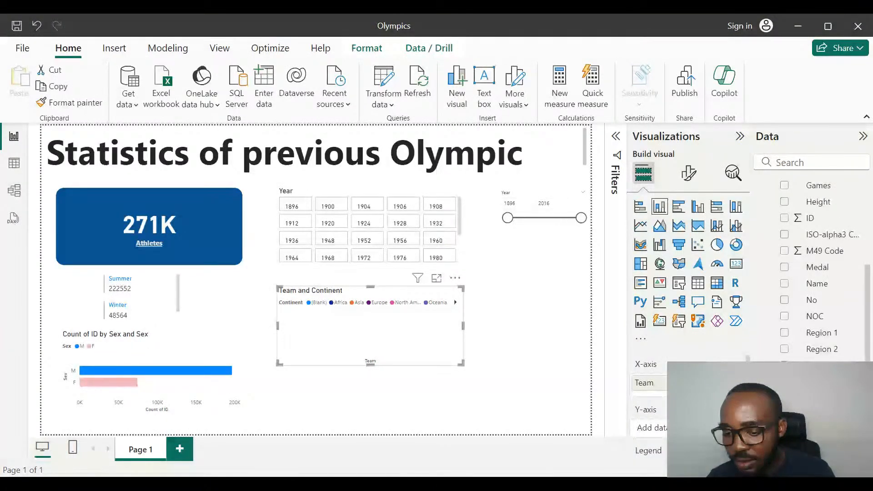
# Move the Team field from the X-axis to the Y-axis so the chart plots the count of Team.
pyautogui.scroll(-2, 683, 411)
pyautogui.scroll(2, 682, 410)
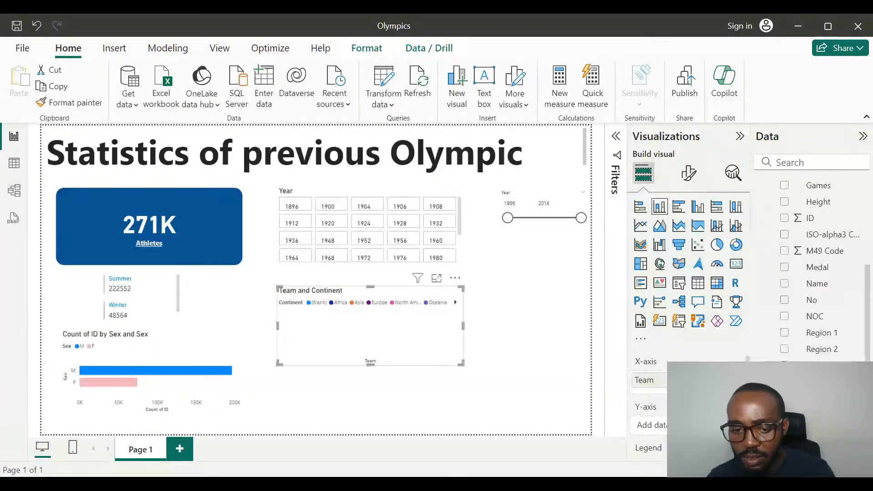
pyautogui.moveTo(664, 390); pyautogui.dragTo(650, 423)
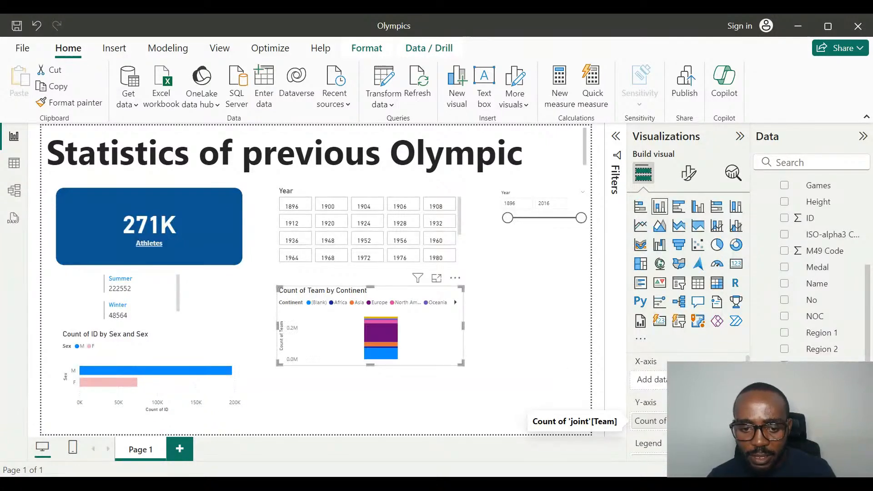
pyautogui.moveTo(650, 421)
pyautogui.mouseDown()
pyautogui.moveTo(648, 382)
pyautogui.moveTo(650, 421)
pyautogui.mouseUp()
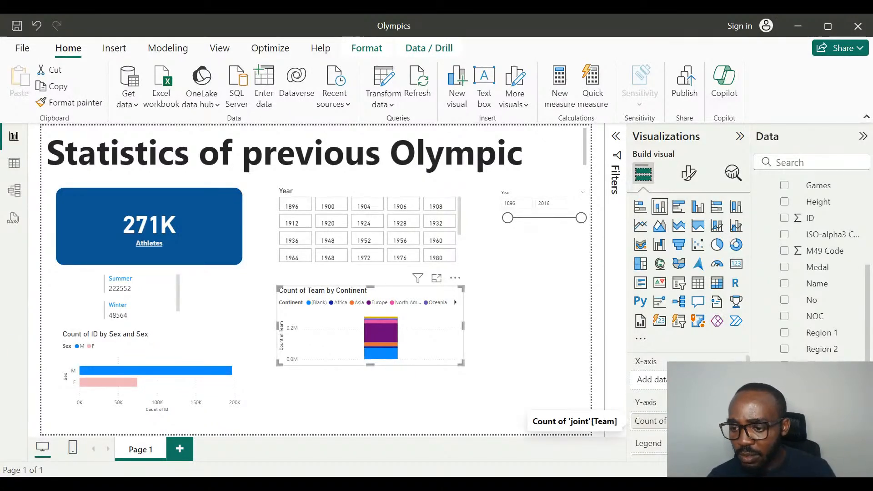
# Add the Continent field to the chart's X-axis and enlarge the chart to fill the empty area of the page.
pyautogui.scroll(5, 813, 229)
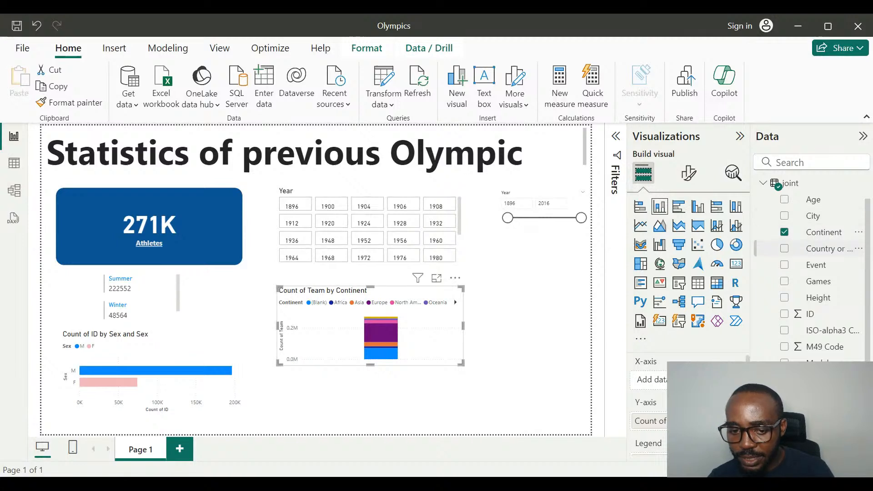
pyautogui.moveTo(823, 233); pyautogui.dragTo(649, 380)
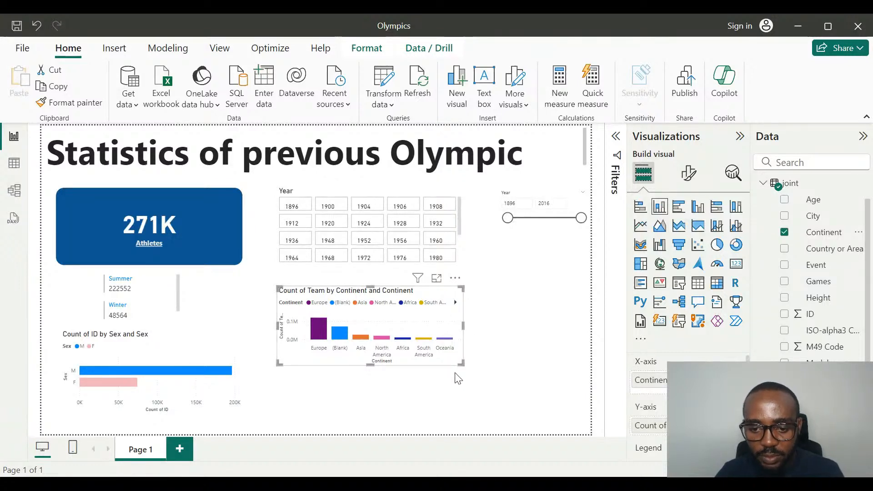
pyautogui.moveTo(463, 364); pyautogui.dragTo(565, 423)
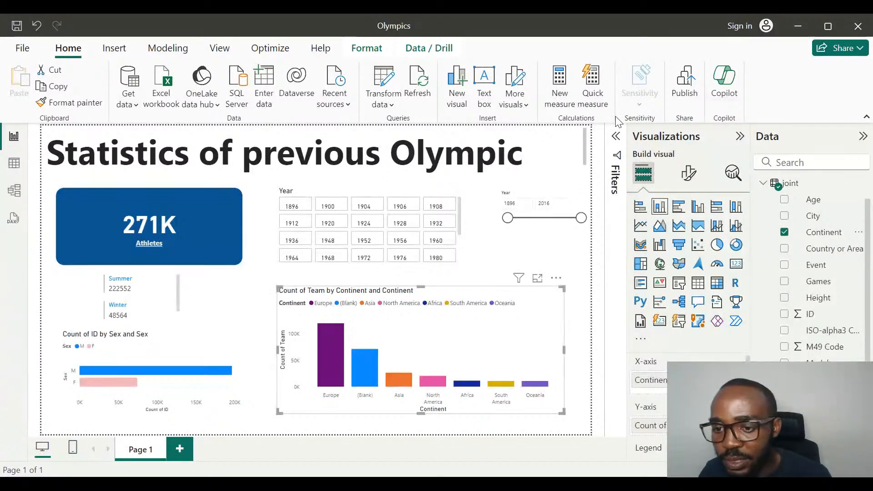
# Turn on data labels for the continent column chart.
pyautogui.click(689, 175)
pyautogui.scroll(-2, 655, 301)
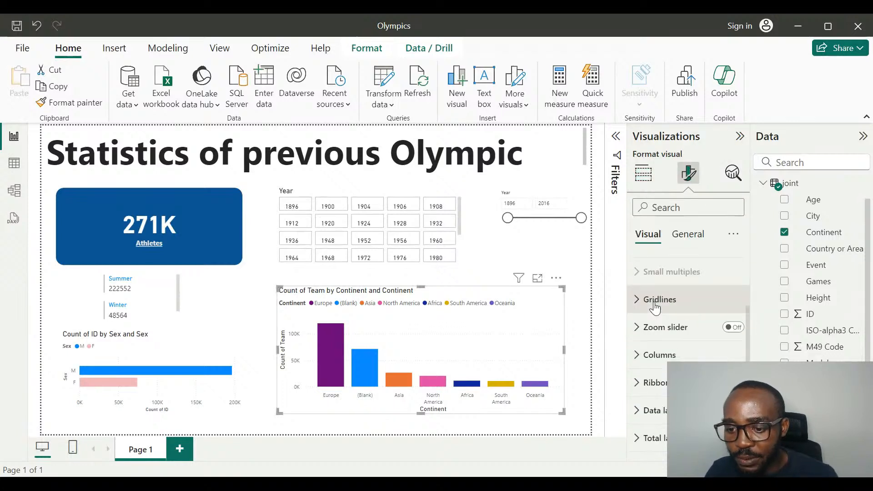
pyautogui.scroll(-1, 655, 308)
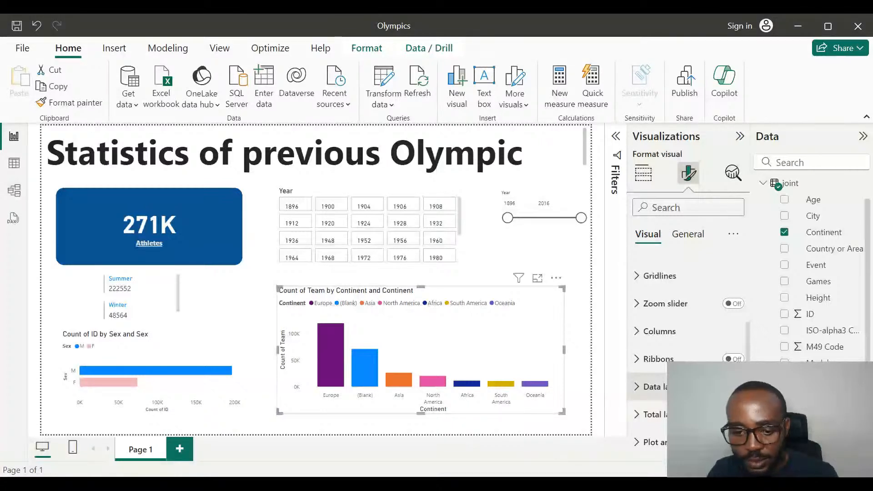
pyautogui.click(733, 387)
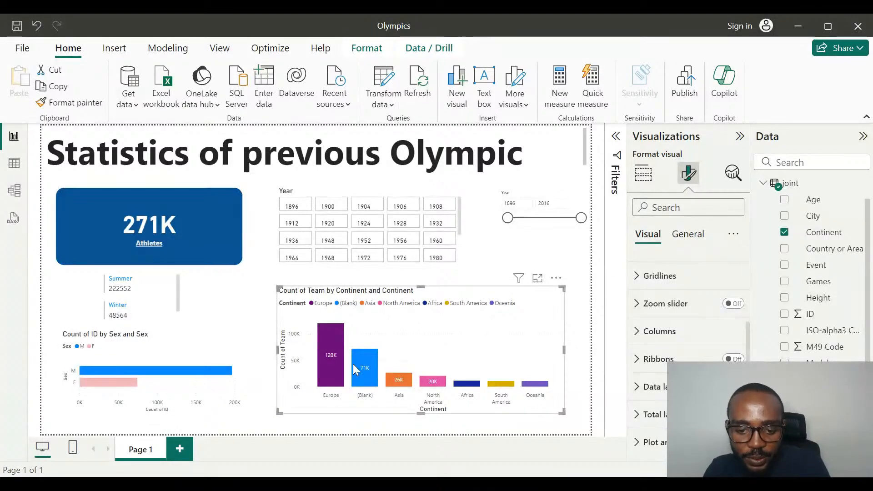
# Filter the continent chart by Continent to include all values except (Blank).
pyautogui.click(325, 384)
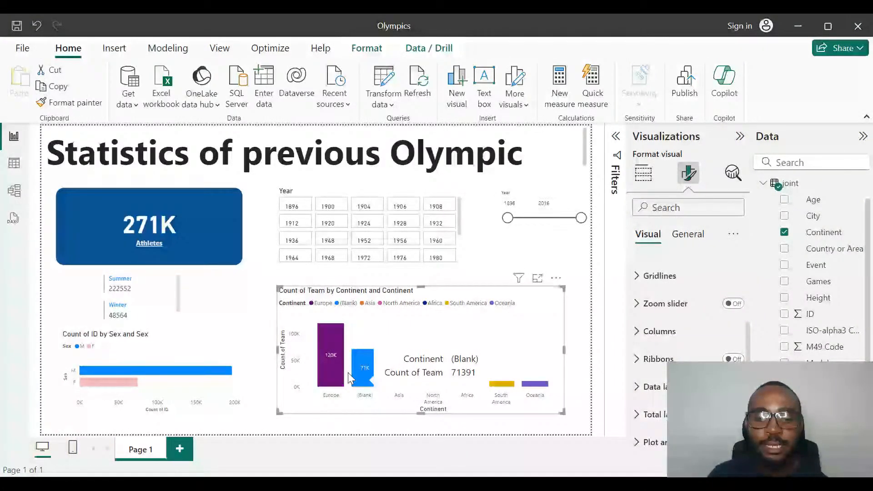
pyautogui.click(616, 180)
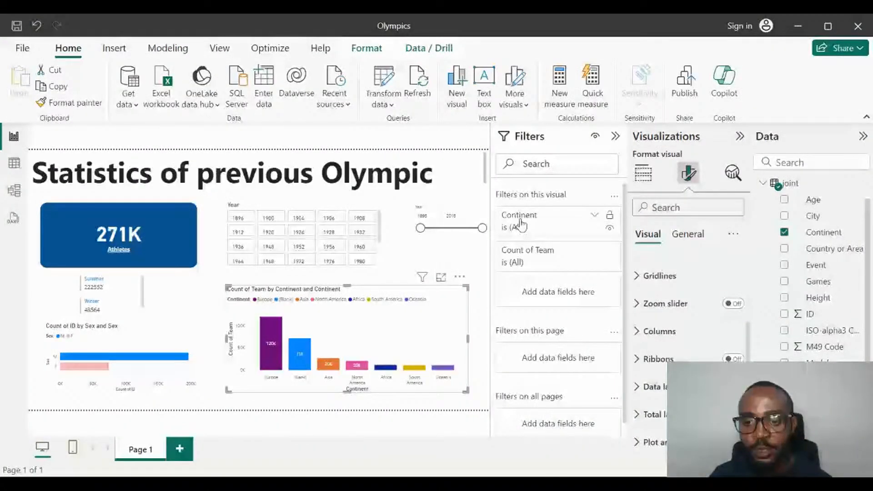
pyautogui.click(580, 226)
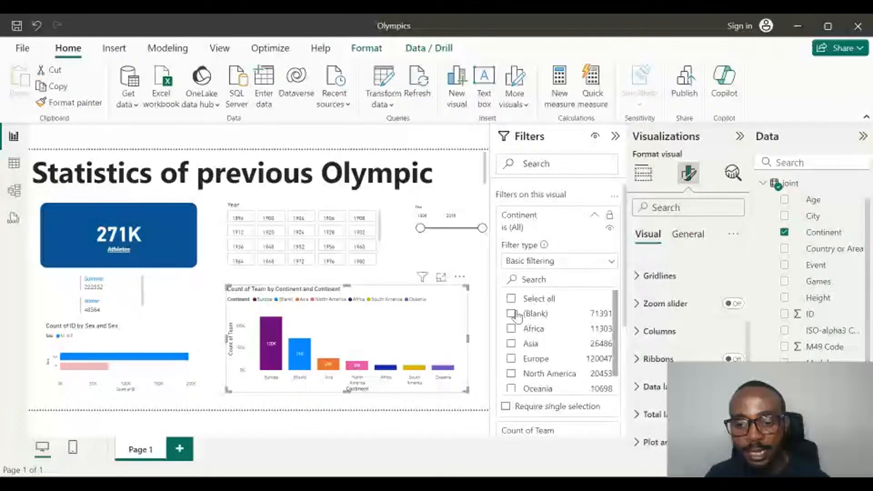
pyautogui.click(512, 299)
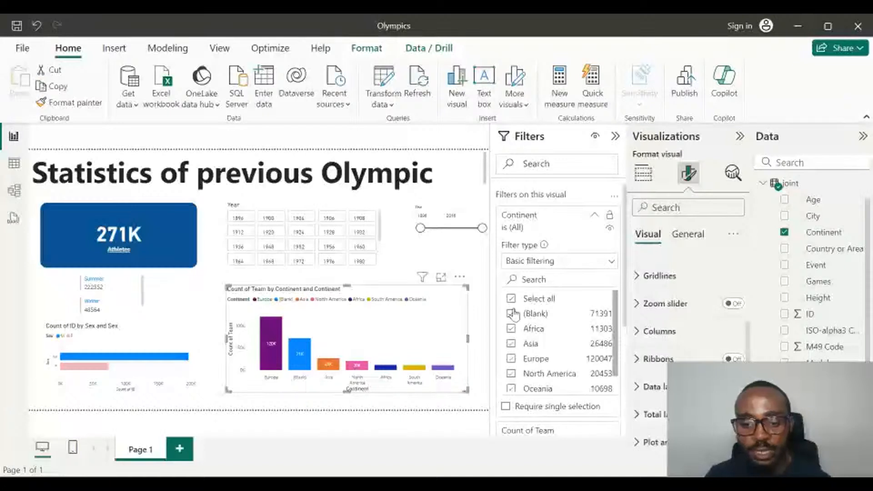
pyautogui.click(513, 315)
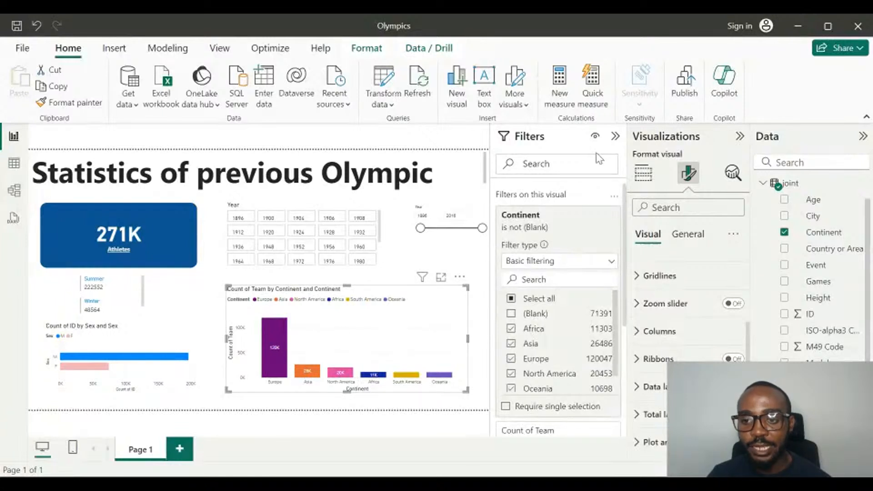
pyautogui.click(615, 136)
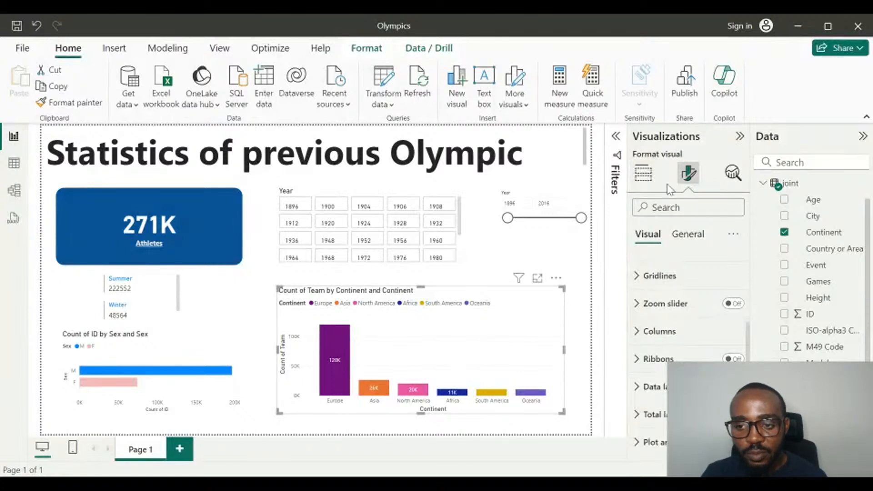
pyautogui.click(686, 234)
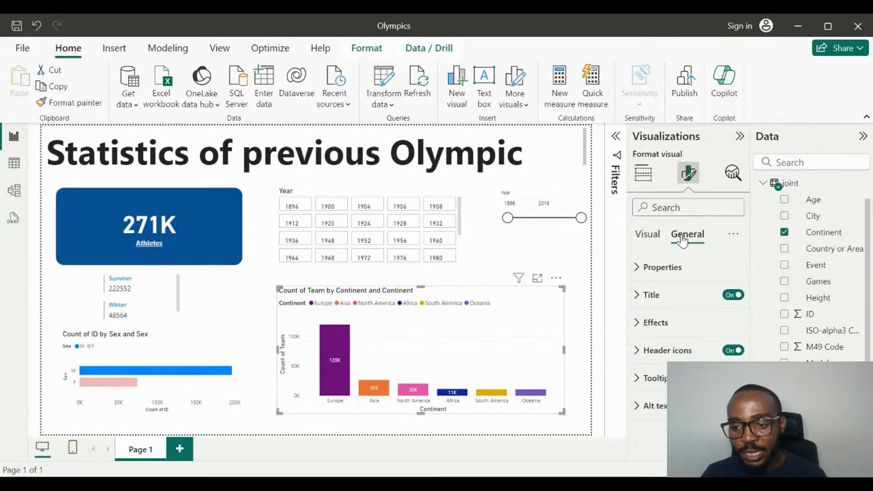
pyautogui.click(733, 298)
pyautogui.click(733, 297)
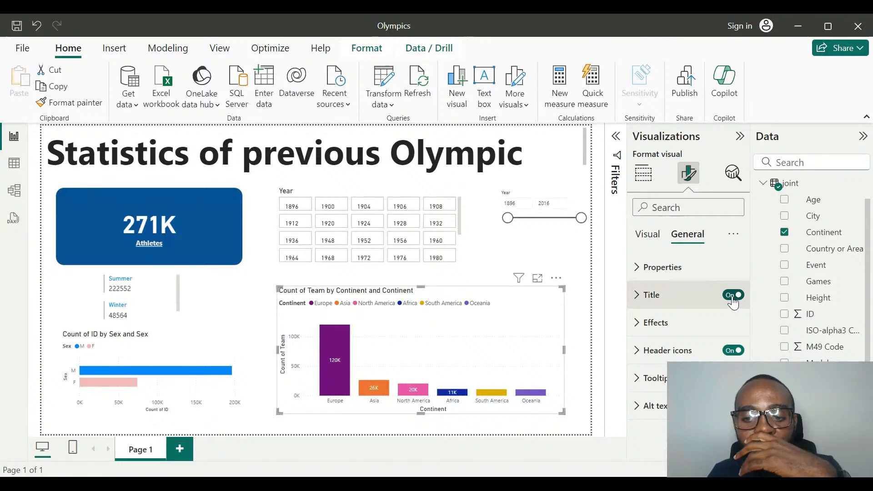
# Delete the Year slicer that shows the years as tiles above the continent chart.
pyautogui.click(373, 192)
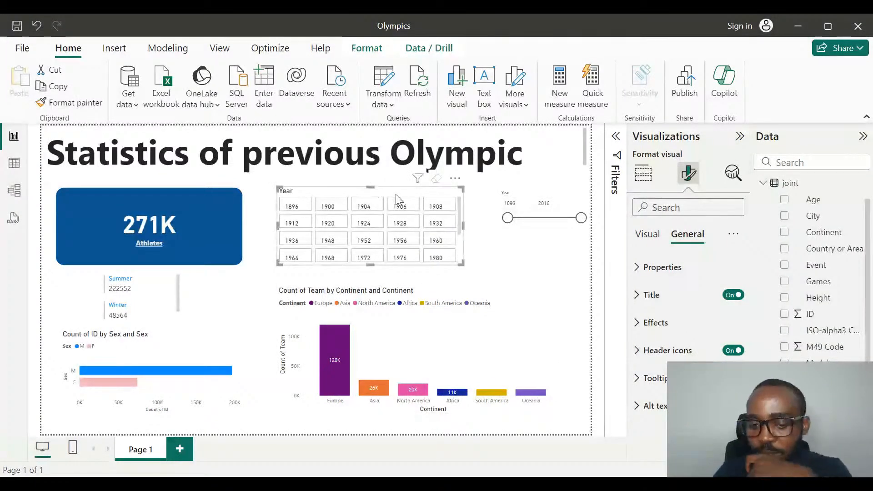
pyautogui.press('Delete')
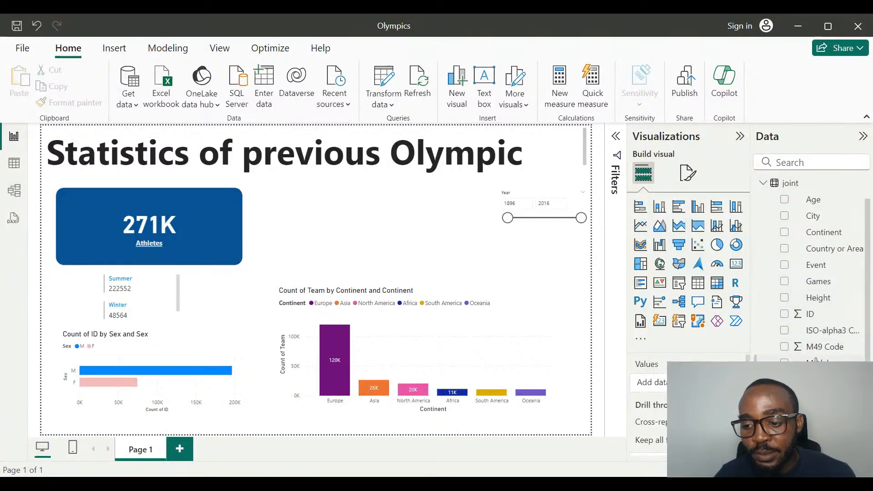
# Insert a stacked column chart above the continent chart, showing the count of ID by Medal from the athlete_events table.
pyautogui.click(762, 183)
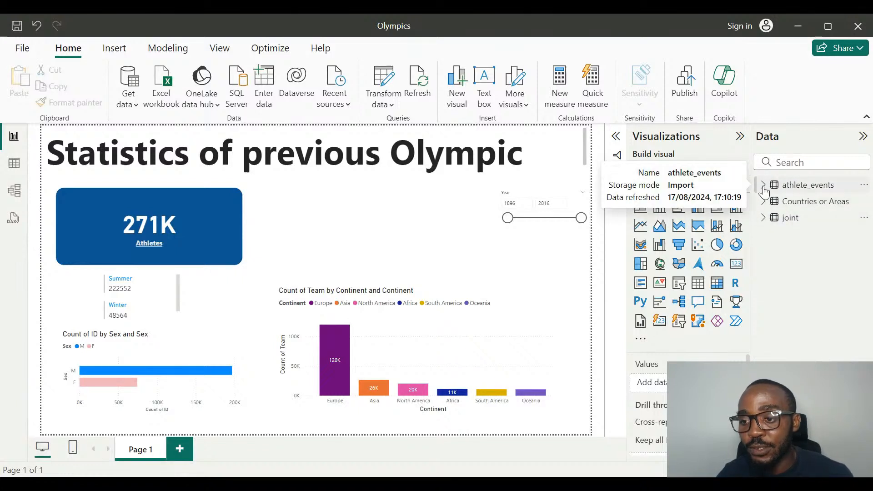
pyautogui.click(764, 191)
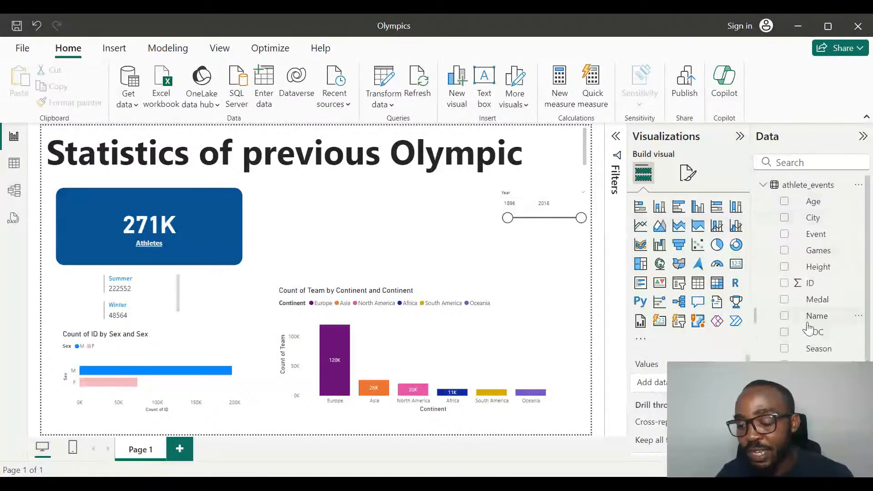
pyautogui.click(765, 187)
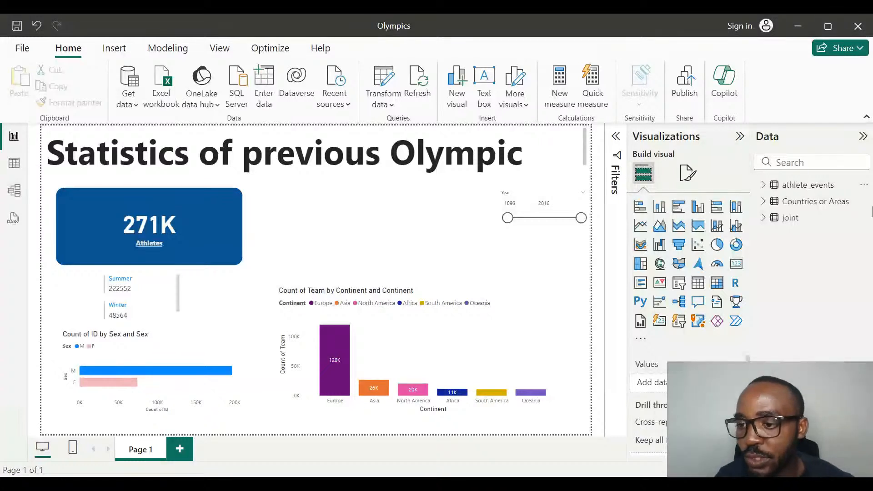
pyautogui.click(765, 185)
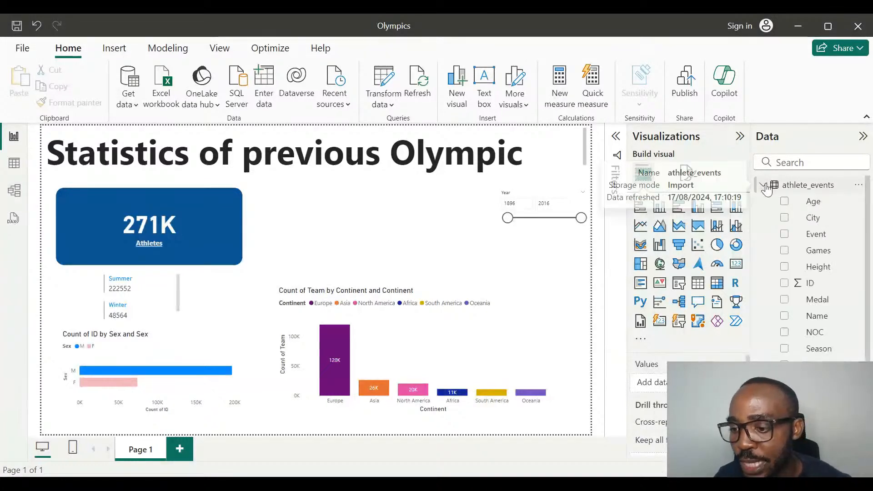
pyautogui.click(660, 210)
pyautogui.moveTo(240, 290); pyautogui.dragTo(341, 206)
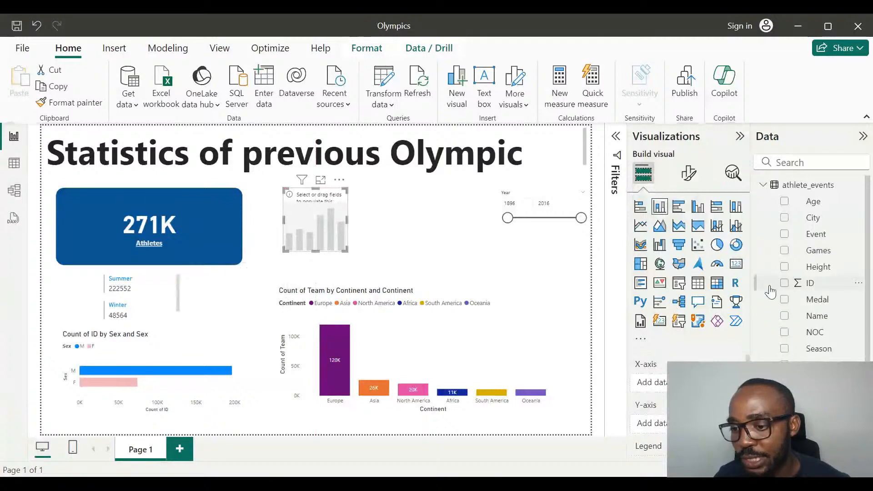
pyautogui.click(785, 300)
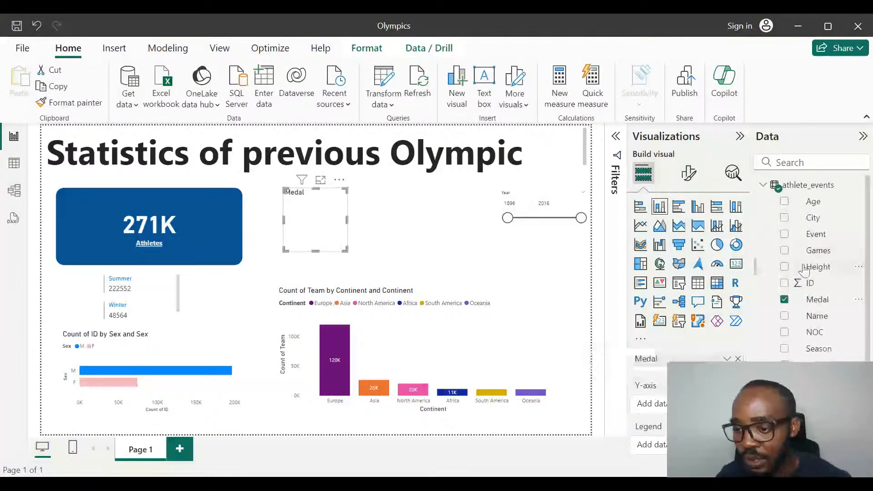
pyautogui.click(810, 283)
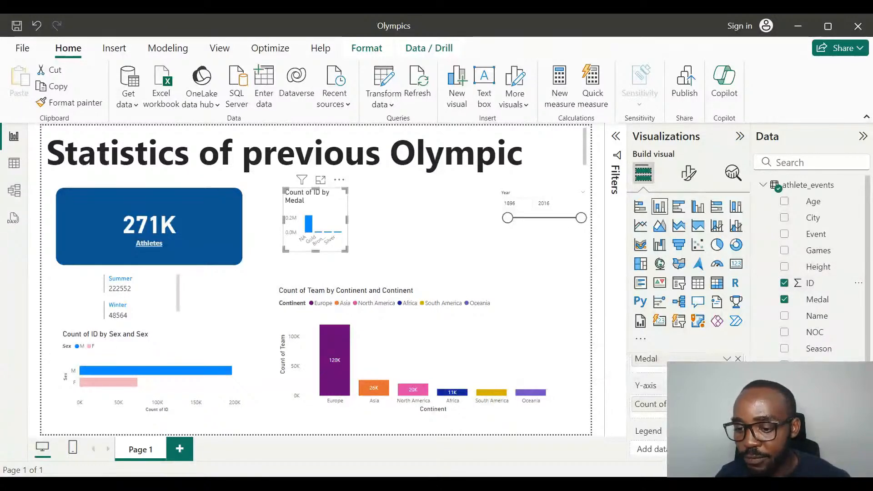
# Add the Medal field to the medal chart's legend and widen the chart toward the Year slicer.
pyautogui.scroll(-2, 722, 310)
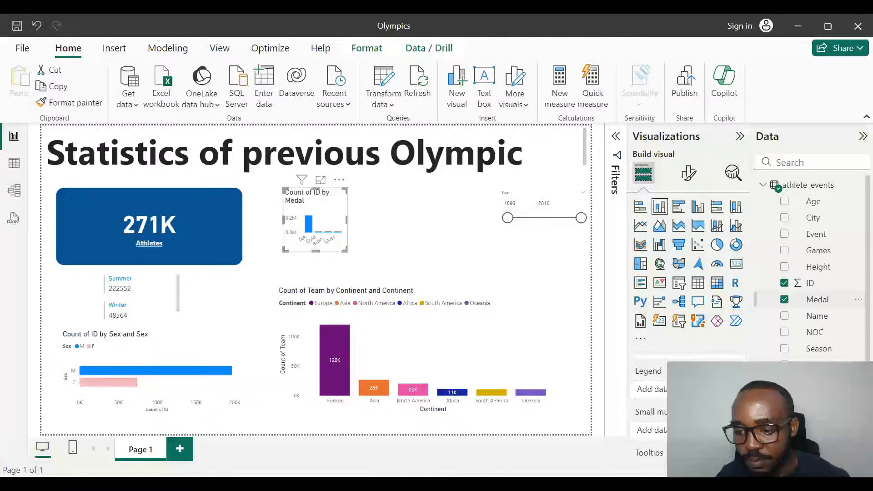
pyautogui.moveTo(818, 300); pyautogui.dragTo(650, 389)
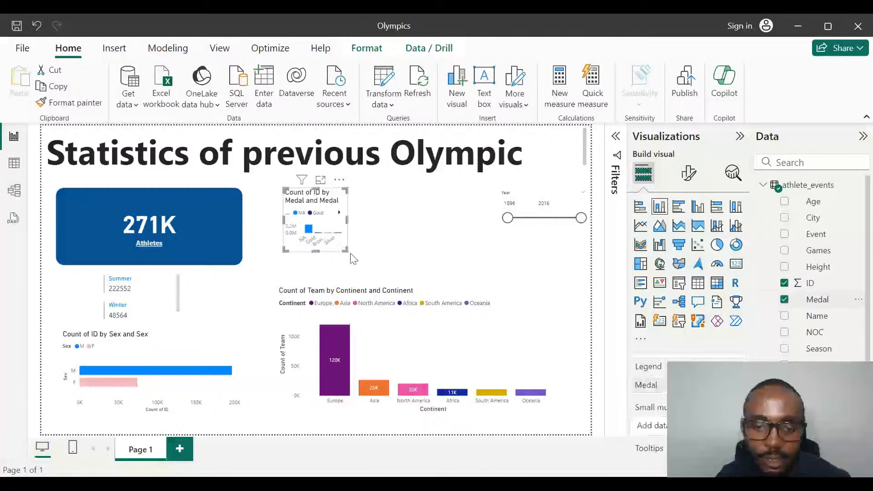
pyautogui.moveTo(345, 251); pyautogui.dragTo(432, 257)
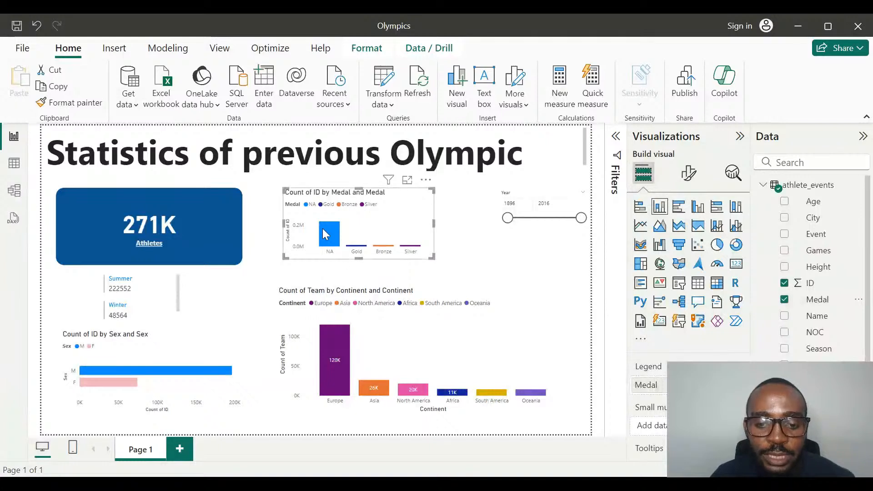
# Filter the medal chart by Medal to include all values except NA.
pyautogui.moveTo(324, 233)
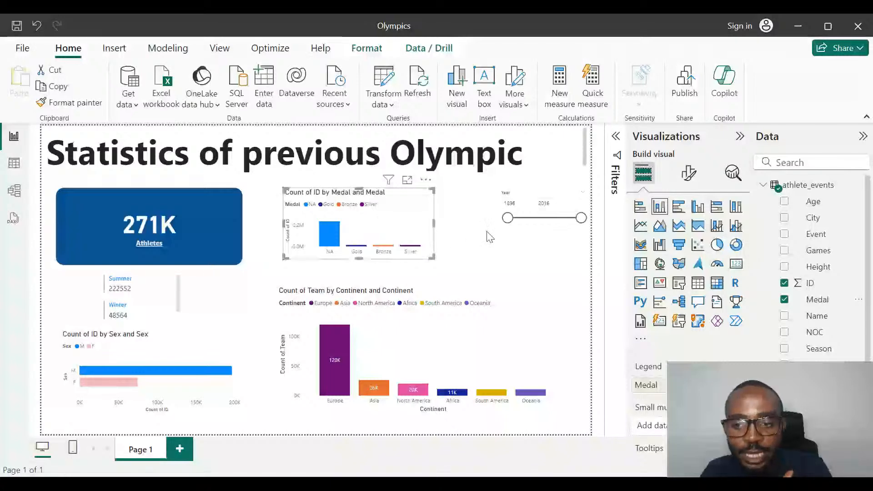
pyautogui.click(614, 149)
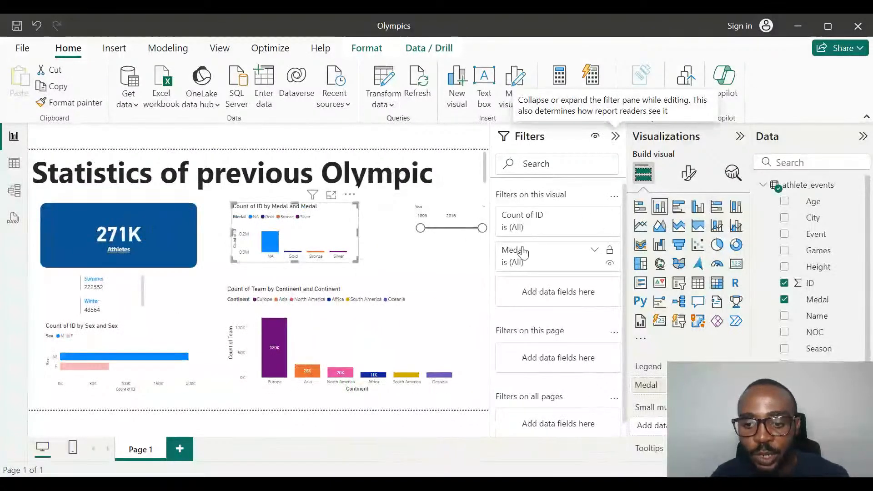
pyautogui.click(519, 260)
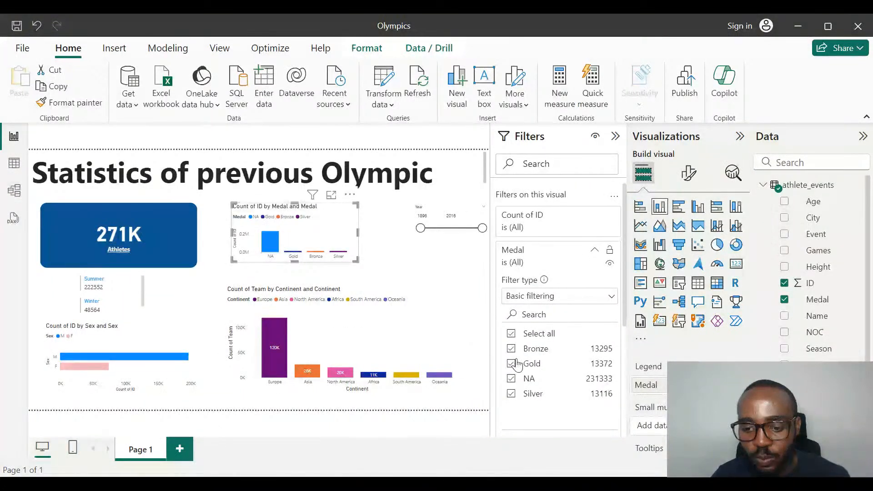
pyautogui.click(512, 379)
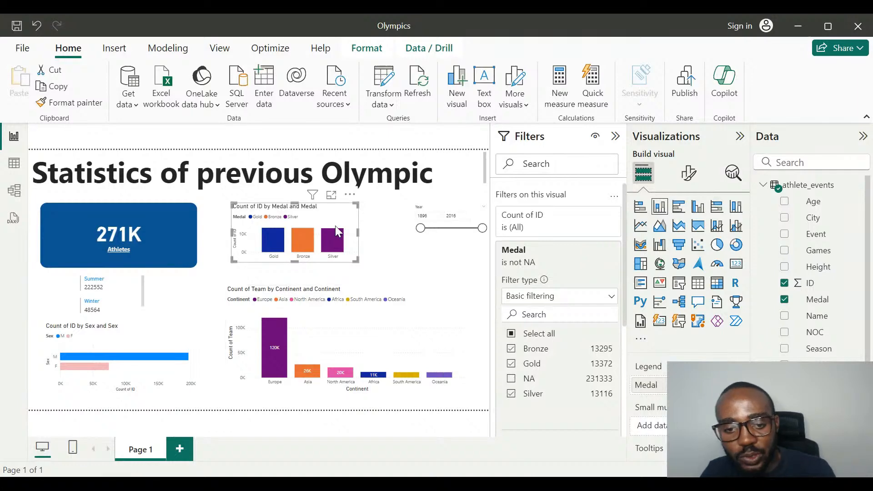
pyautogui.click(616, 136)
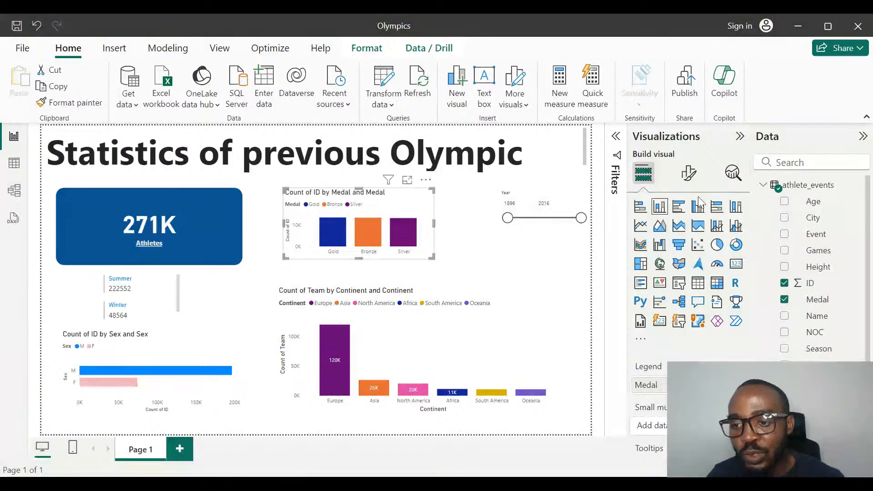
# Turn on data labels for the medal column chart.
pyautogui.click(689, 172)
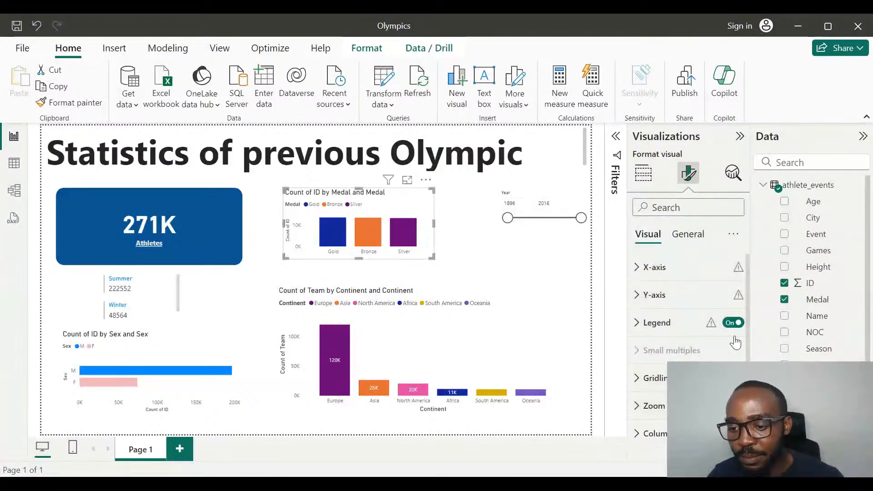
pyautogui.scroll(-2, 665, 272)
pyautogui.scroll(-1, 664, 295)
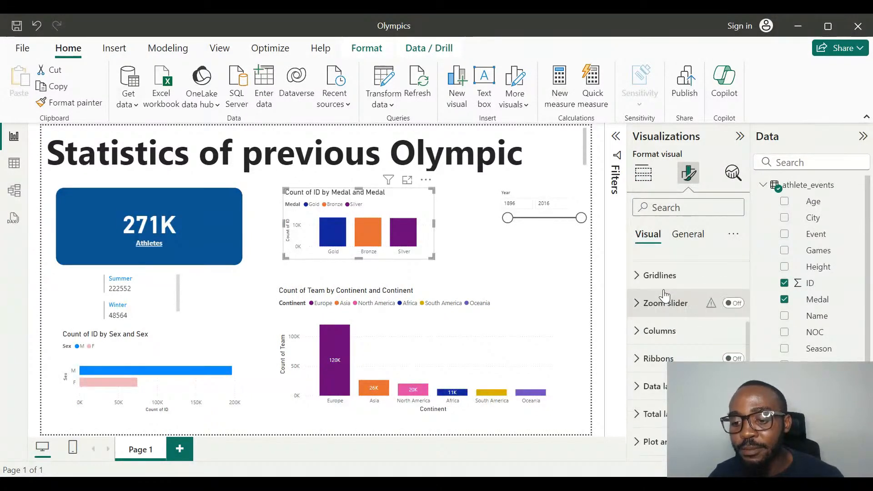
pyautogui.click(734, 387)
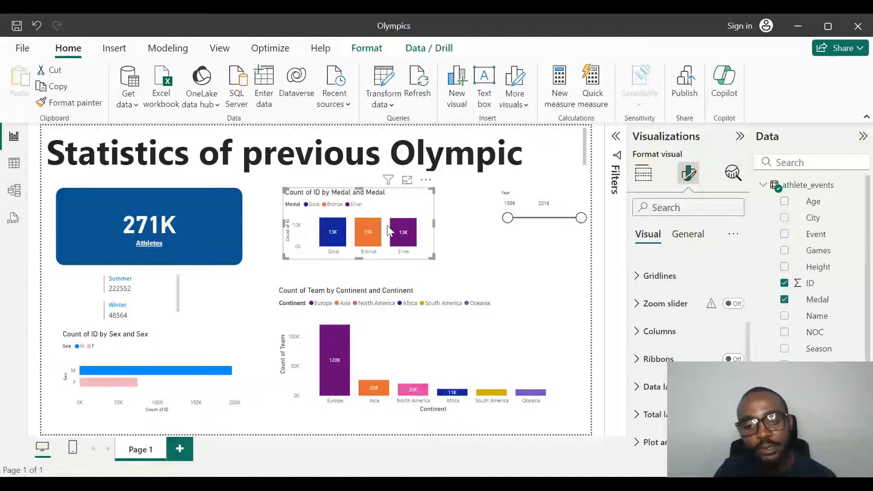
# Try to add Continent from the joint table to the medal chart's X-axis, and delete the chart.
pyautogui.moveTo(404, 248)
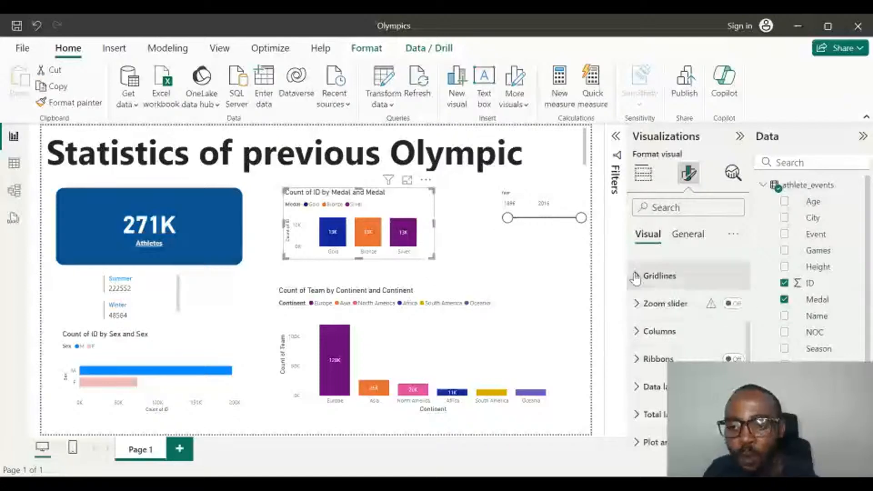
pyautogui.click(643, 173)
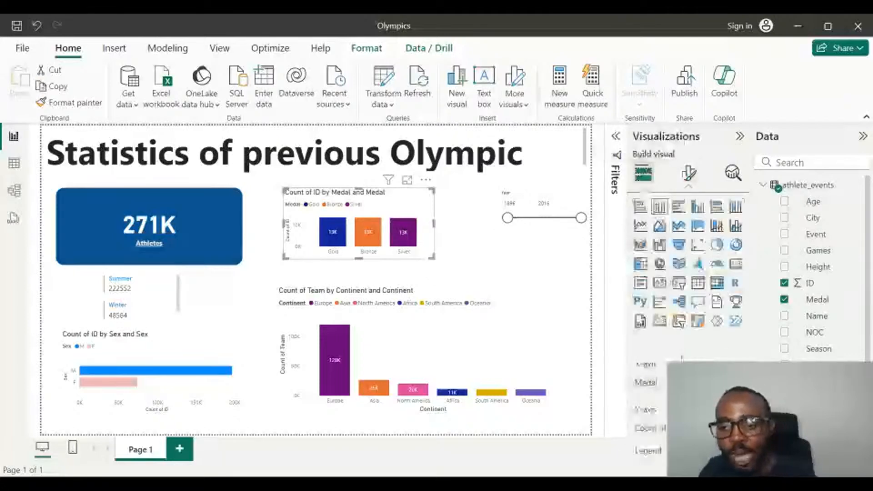
pyautogui.scroll(-1, 689, 405)
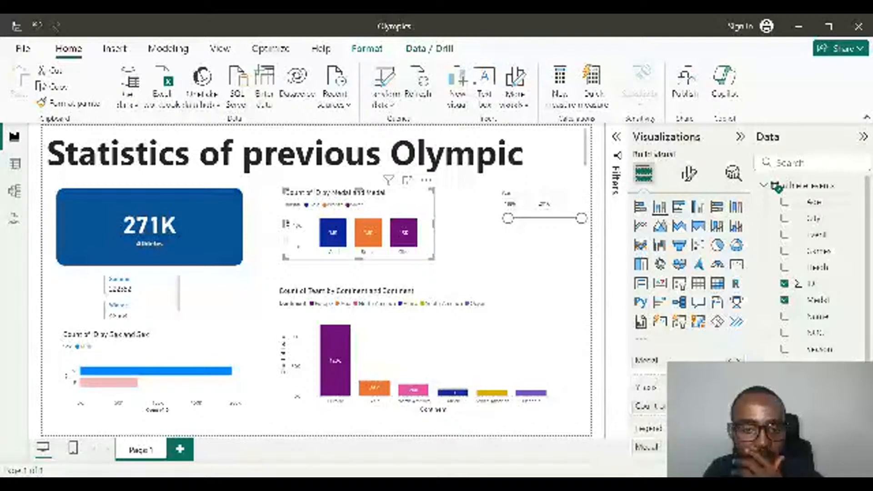
pyautogui.scroll(1, 648, 409)
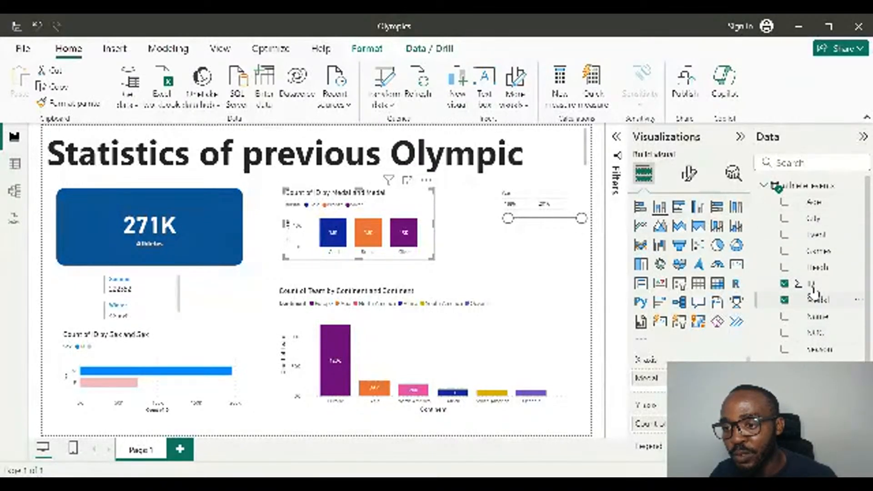
pyautogui.click(774, 186)
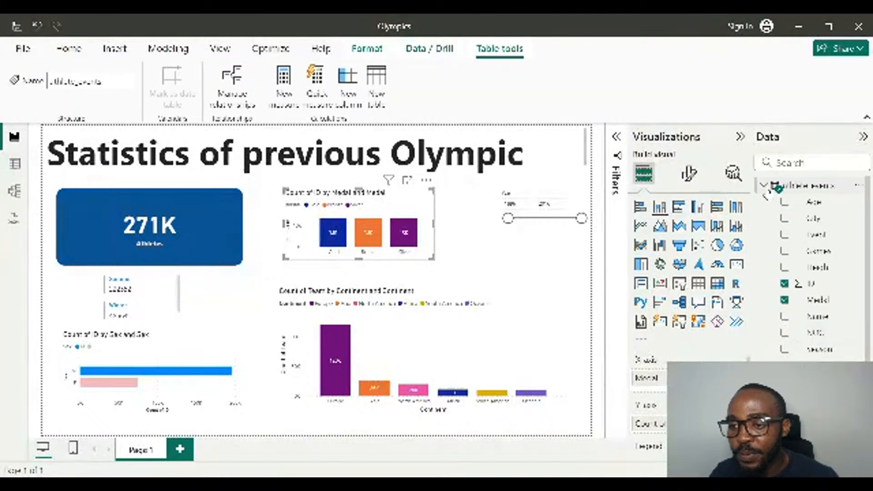
pyautogui.click(764, 185)
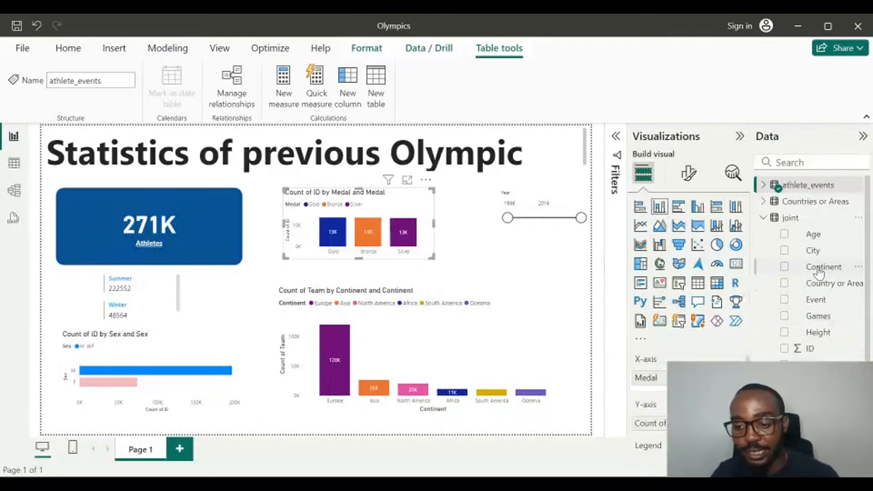
pyautogui.moveTo(818, 268); pyautogui.dragTo(649, 390)
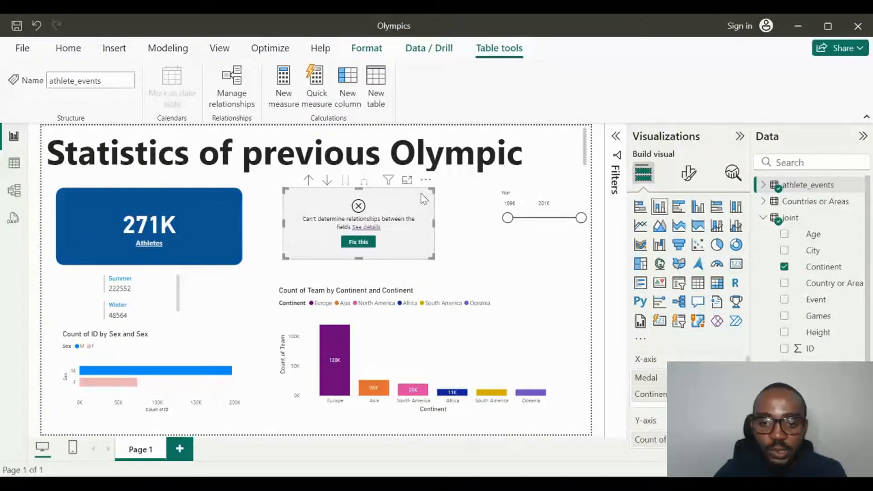
pyautogui.press('Delete')
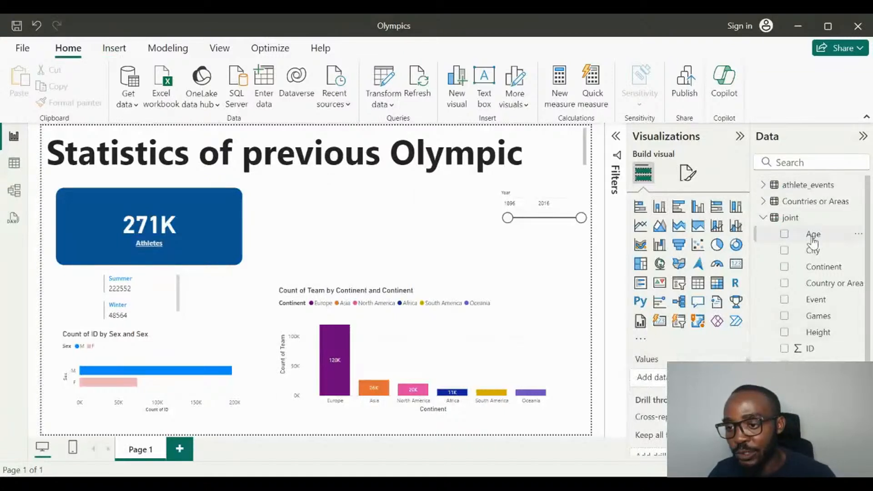
# Insert a new stacked column chart above the continent chart, with Continent from the joint table on its X-axis.
pyautogui.click(658, 208)
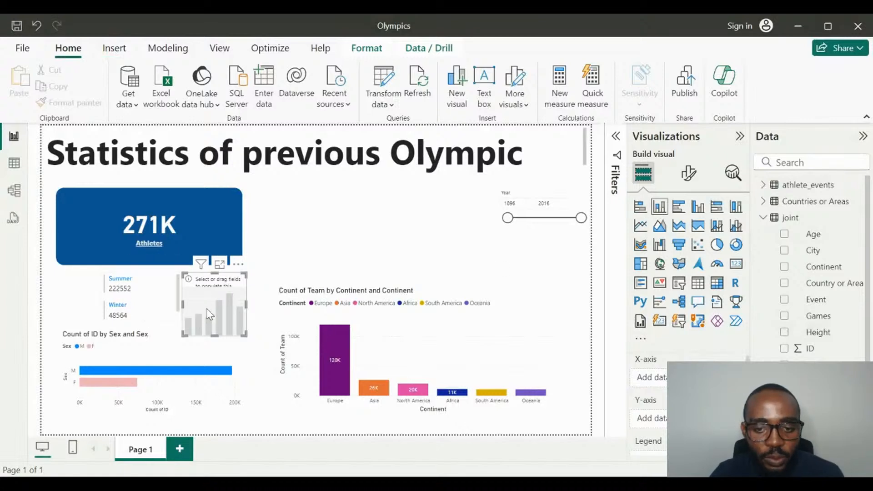
pyautogui.moveTo(209, 314); pyautogui.dragTo(317, 219)
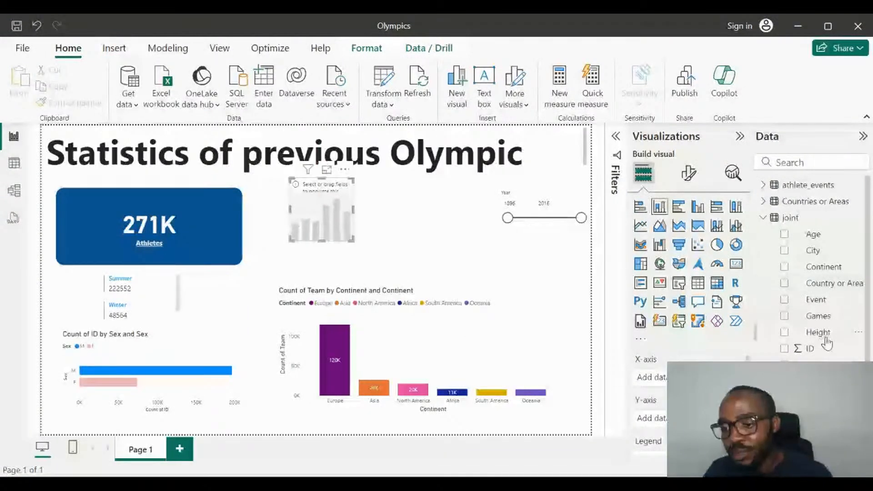
pyautogui.scroll(-1, 827, 344)
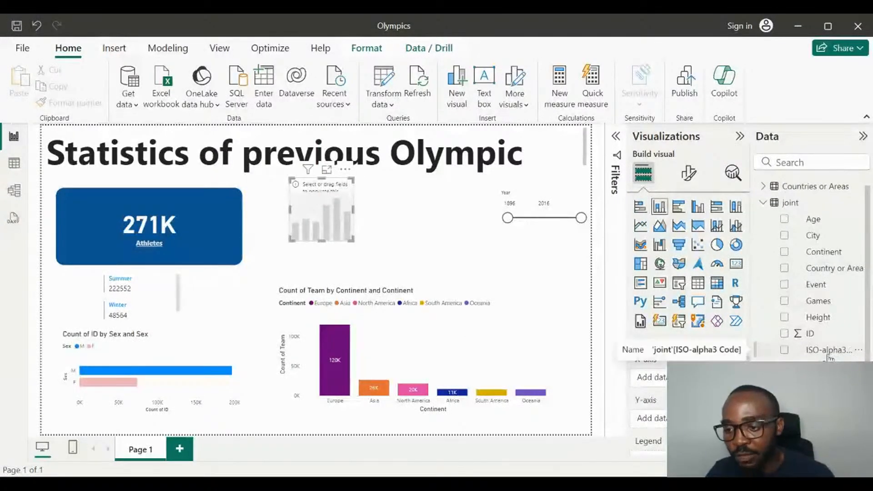
pyautogui.click(785, 251)
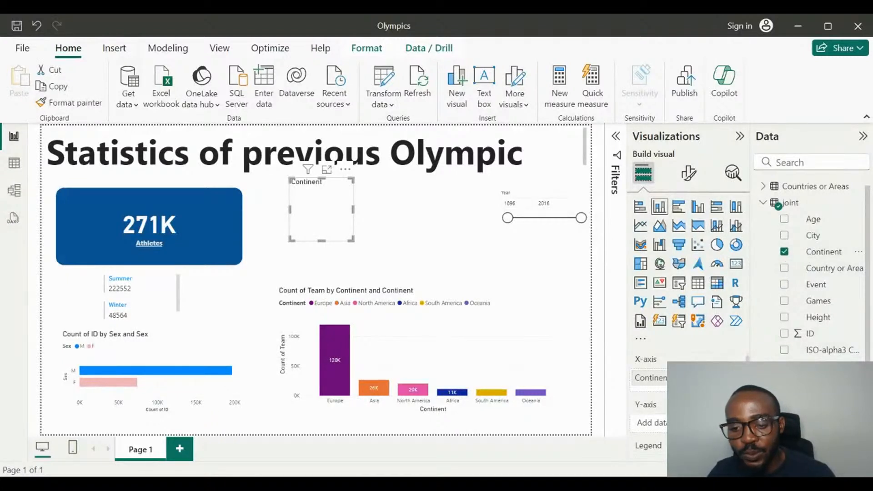
# Add the Medal field from the joint table to the new chart's legend.
pyautogui.moveTo(814, 400); pyautogui.dragTo(671, 383)
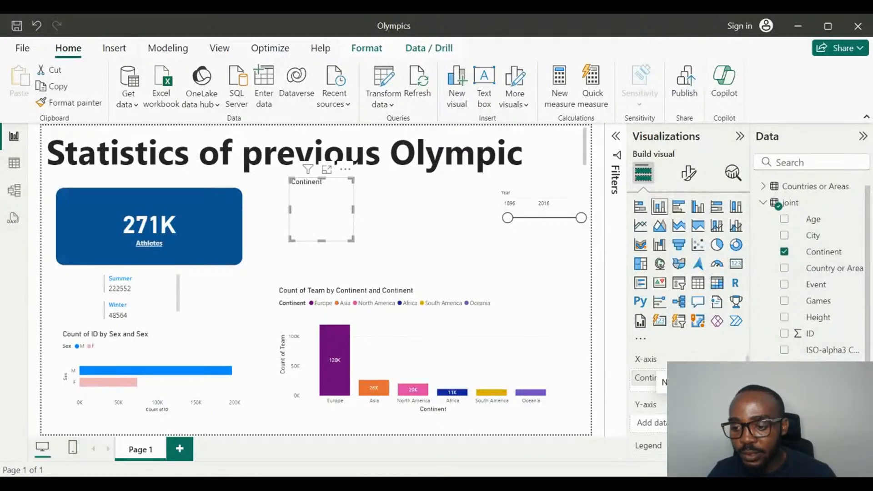
pyautogui.moveTo(671, 382); pyautogui.dragTo(655, 379)
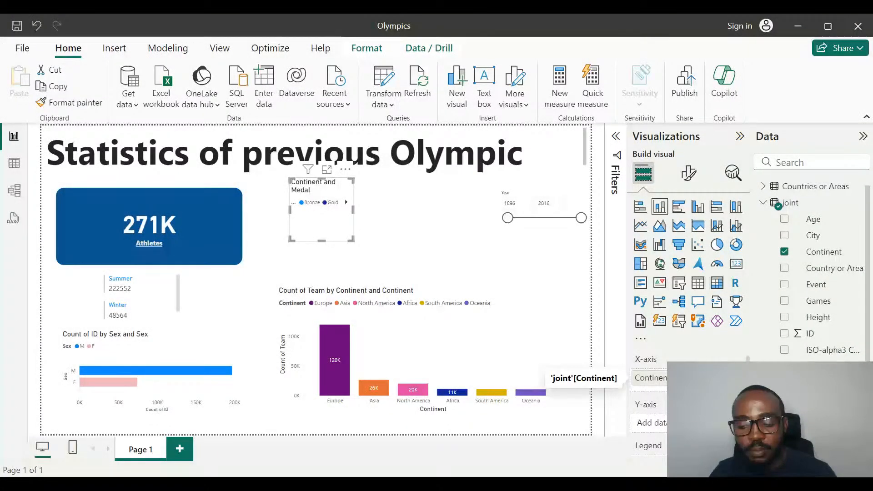
pyautogui.scroll(-1, 814, 273)
pyautogui.scroll(-1, 648, 409)
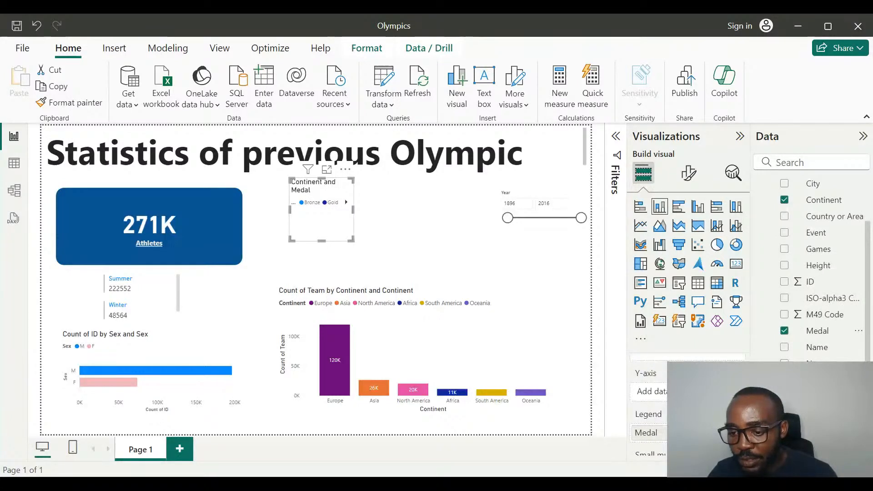
pyautogui.scroll(-1, 648, 409)
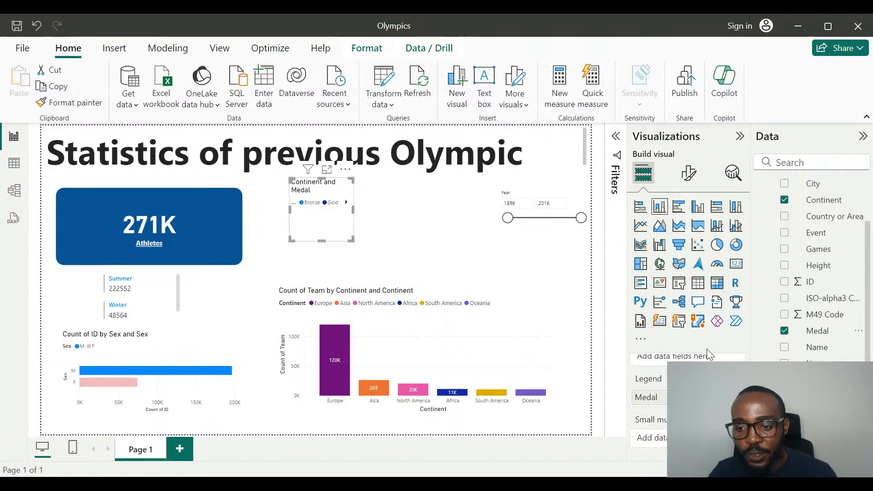
pyautogui.scroll(1, 691, 364)
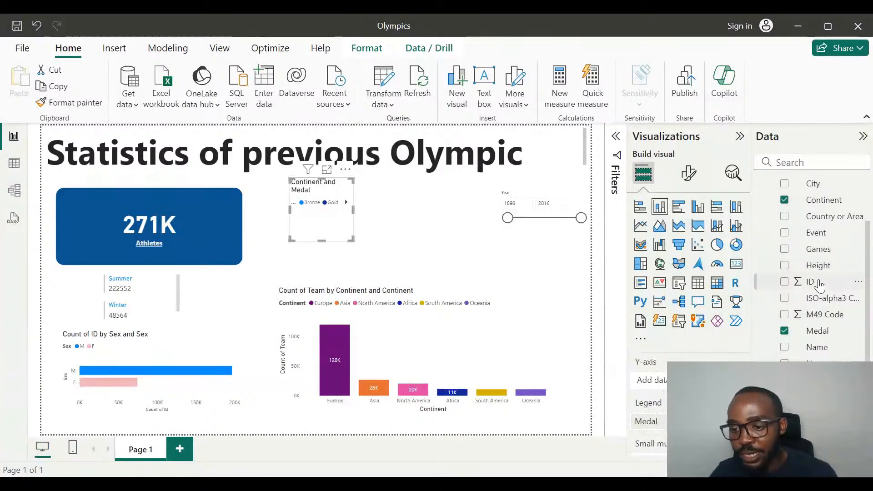
# Add the ID count to the new medal chart's Y-axis and enlarge the chart toward the year slicer.
pyautogui.click(784, 282)
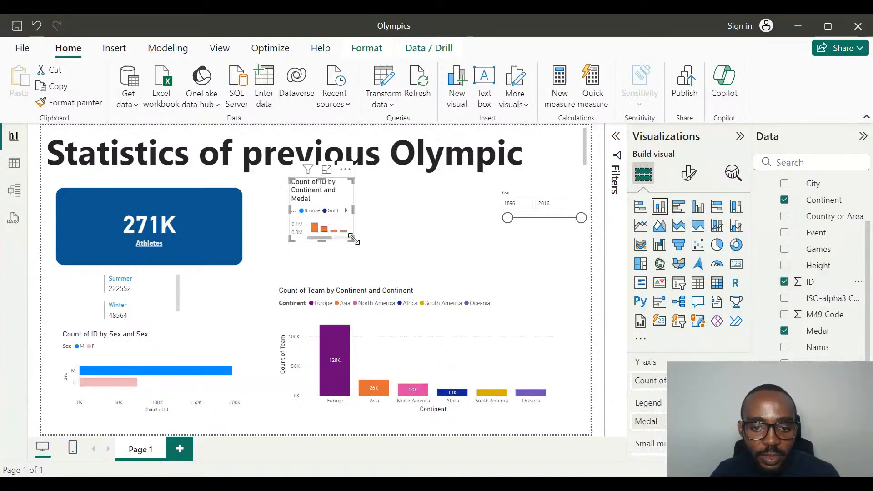
pyautogui.moveTo(354, 240); pyautogui.dragTo(431, 273)
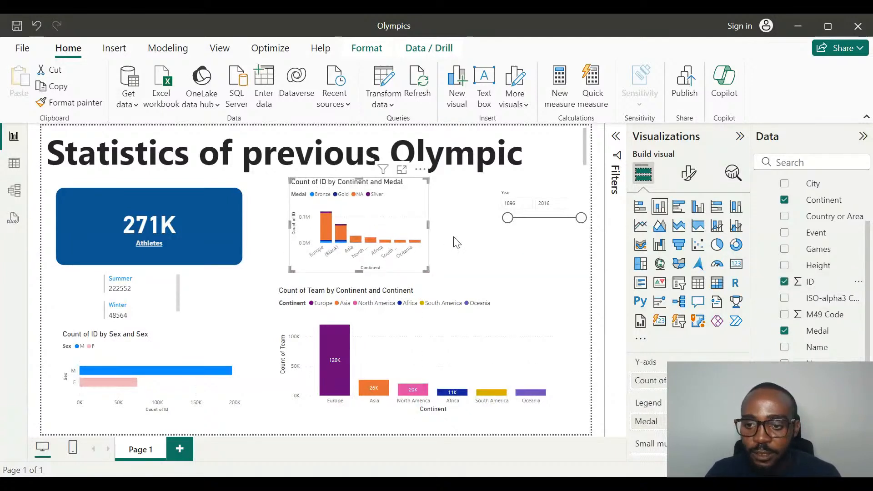
# Filter the medal chart's Continent field to include every continent except (Blank).
pyautogui.click(617, 150)
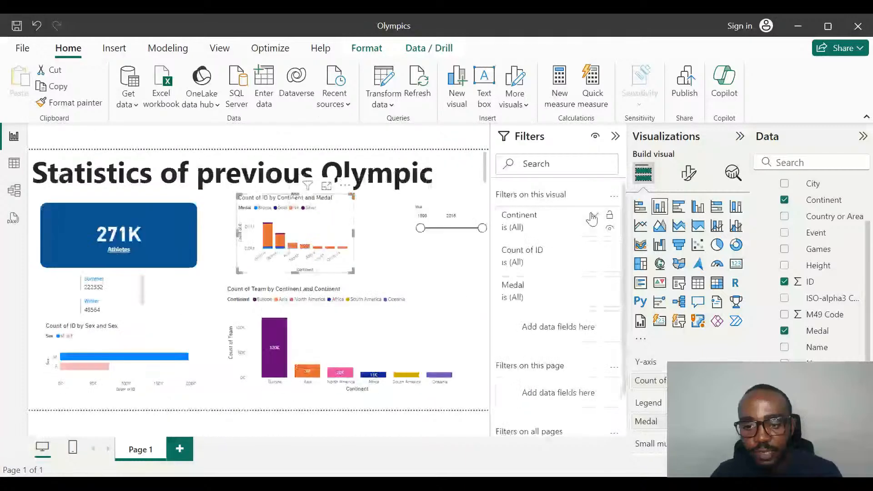
pyautogui.click(592, 216)
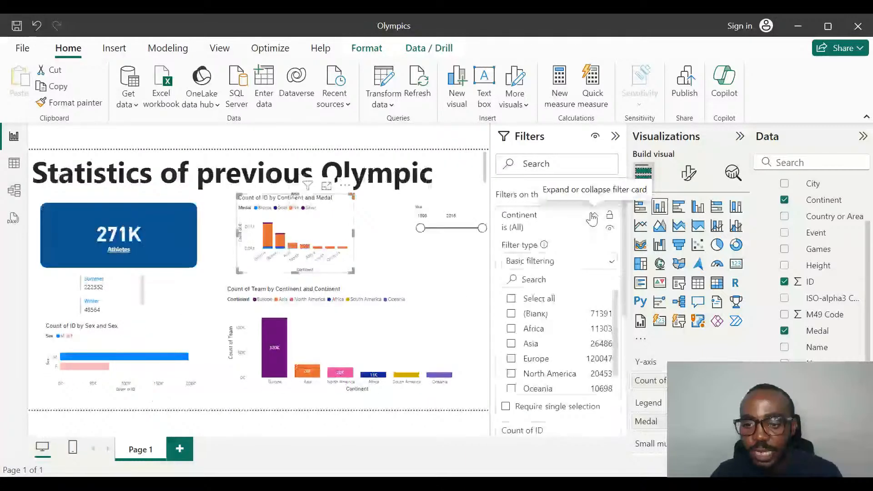
pyautogui.click(510, 299)
pyautogui.click(510, 314)
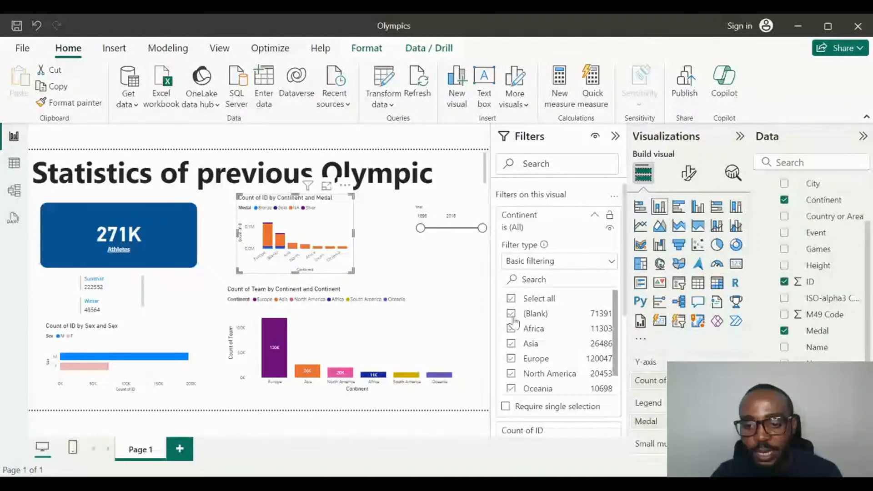
pyautogui.click(599, 220)
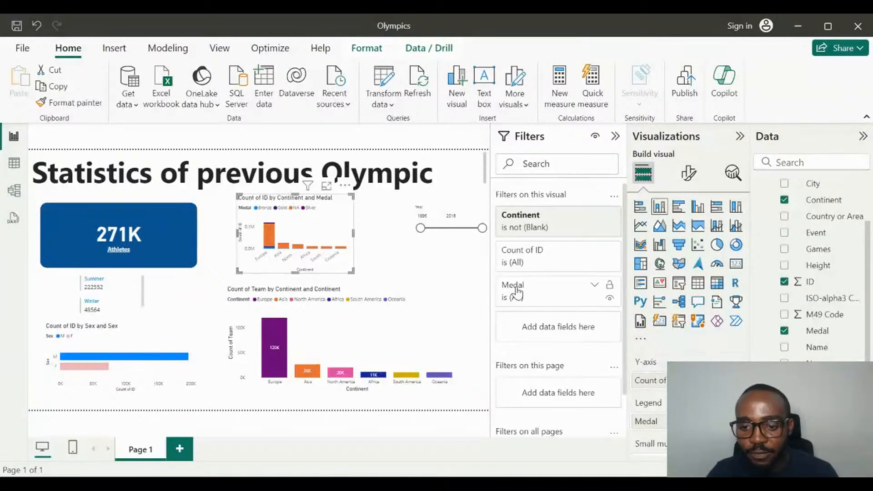
# Exclude NA from the chart's Medal filter and enlarge the chart to fill the space above the continent chart.
pyautogui.click(577, 289)
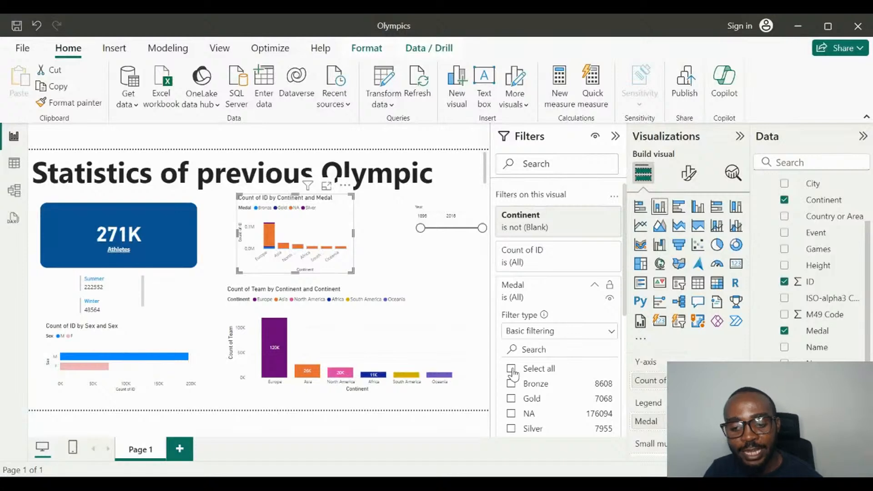
pyautogui.click(511, 413)
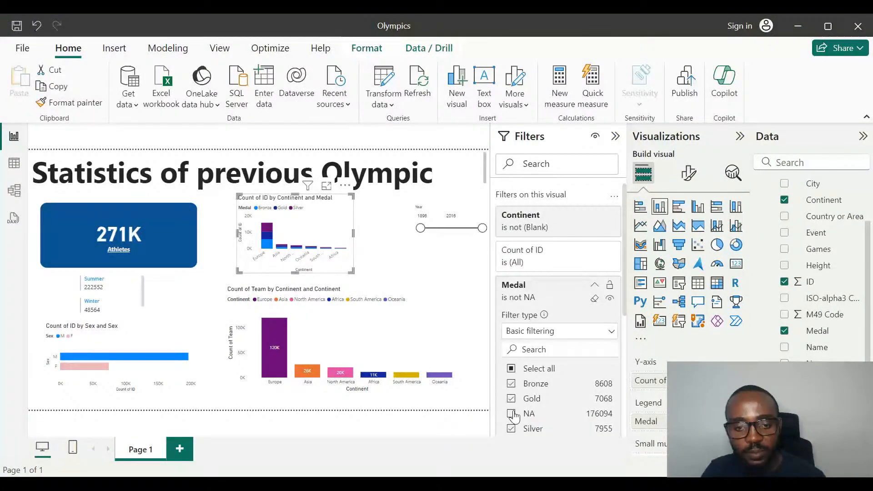
pyautogui.click(615, 136)
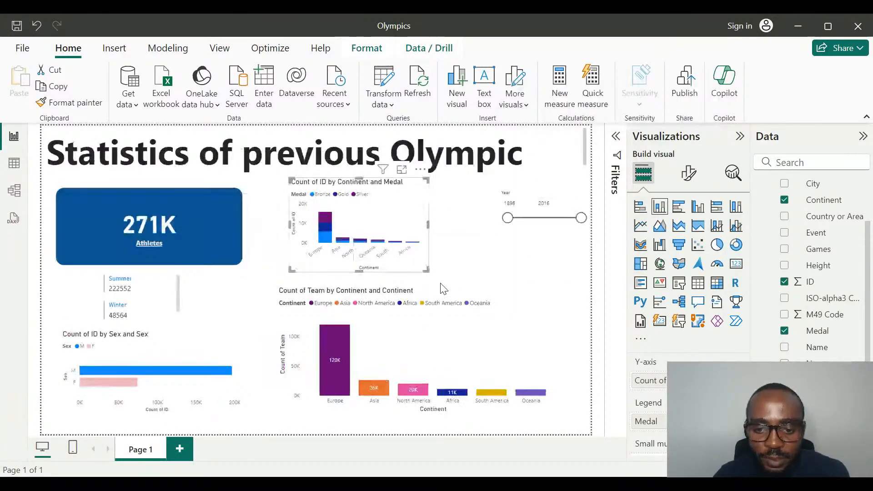
pyautogui.moveTo(425, 272); pyautogui.dragTo(483, 284)
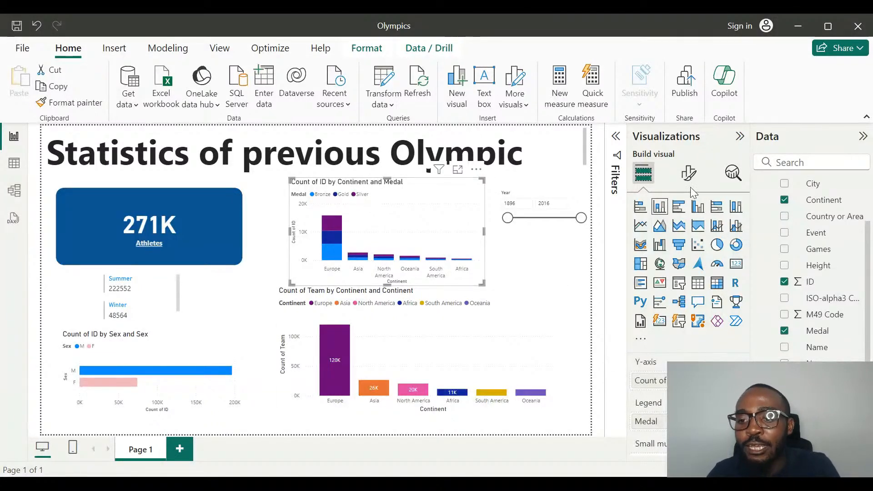
# Set the Silver series' column color in the medal chart to White, 20% darker.
pyautogui.click(689, 174)
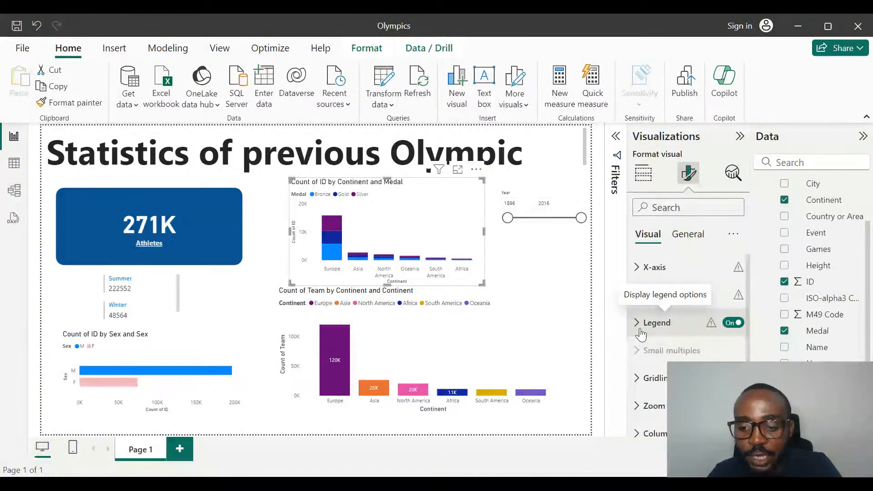
pyautogui.scroll(-3, 641, 335)
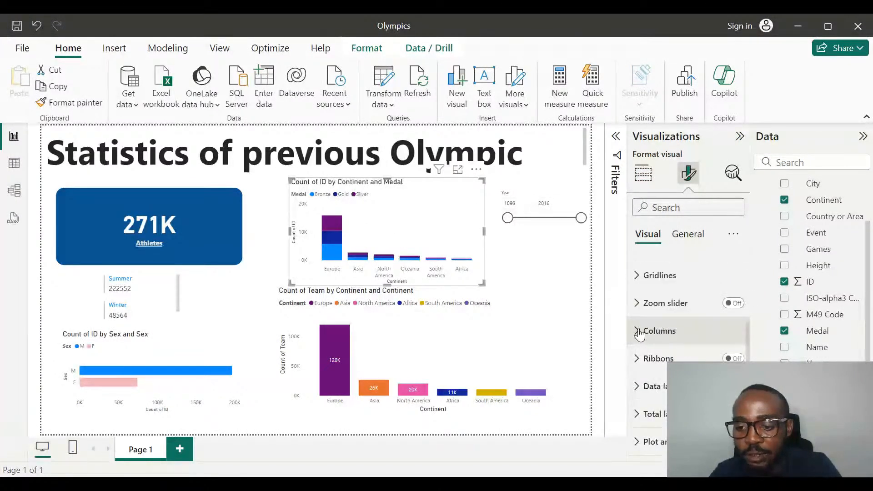
pyautogui.click(639, 334)
pyautogui.scroll(-5, 639, 337)
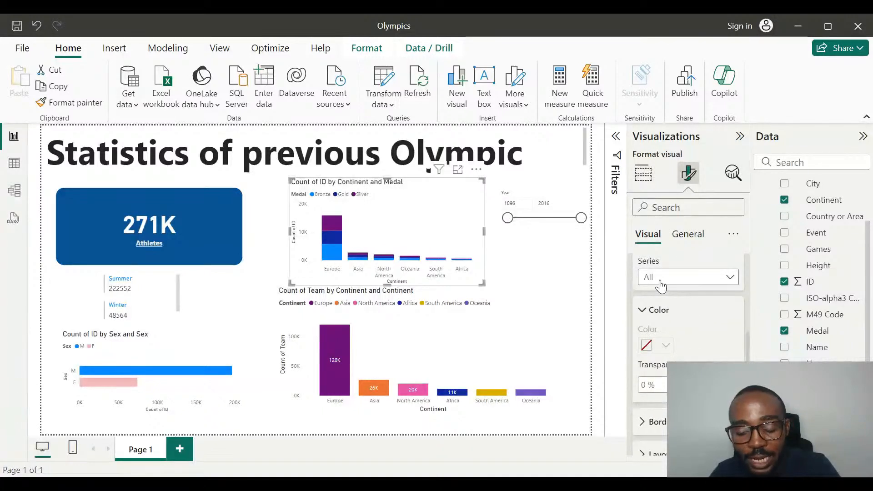
pyautogui.click(660, 283)
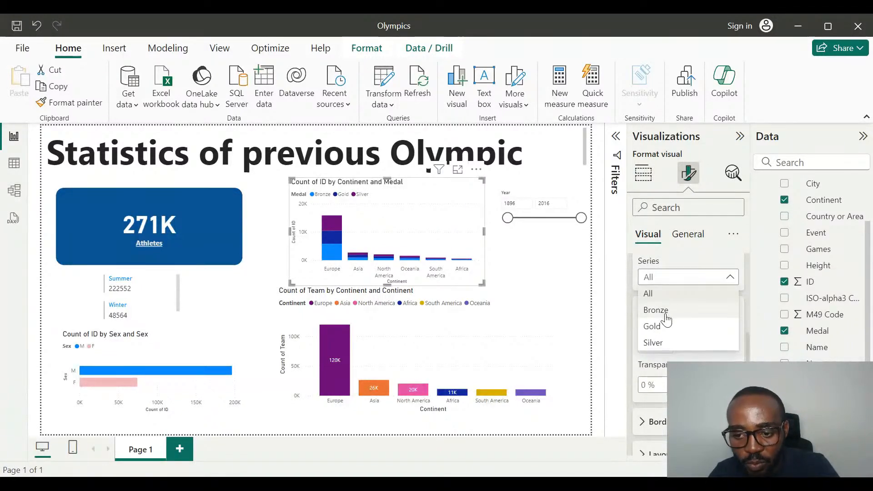
pyautogui.click(669, 346)
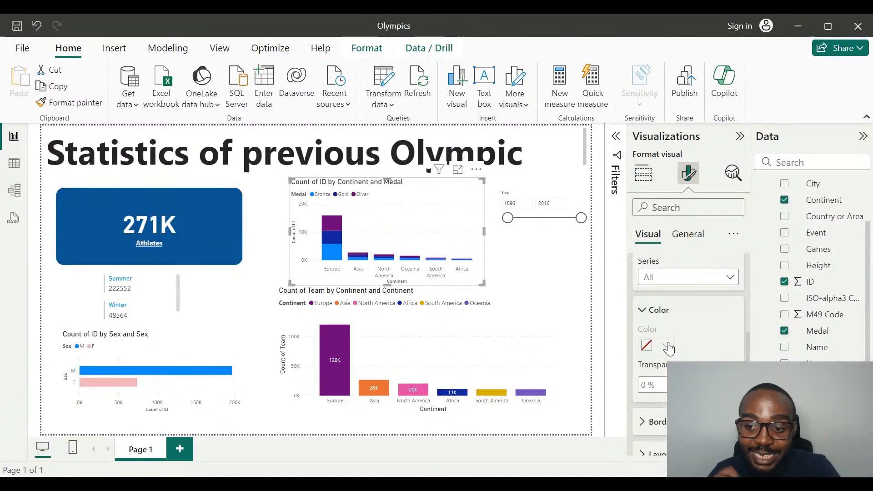
pyautogui.scroll(-2, 669, 345)
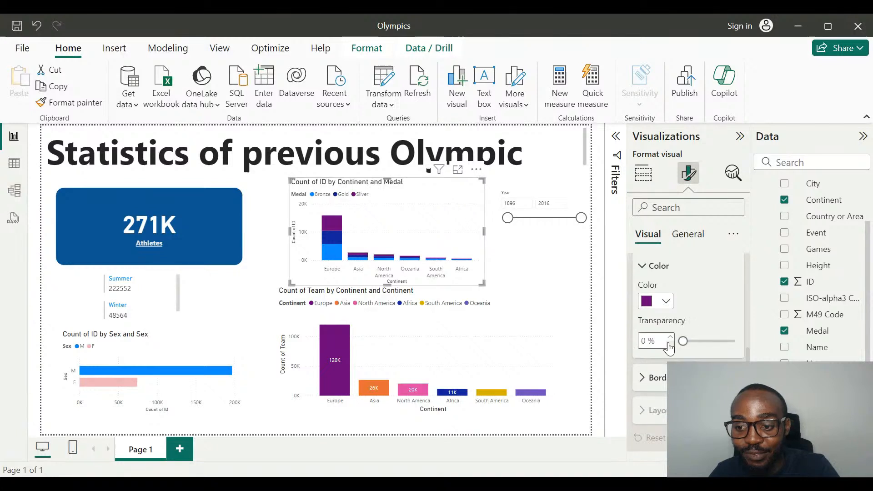
pyautogui.click(665, 301)
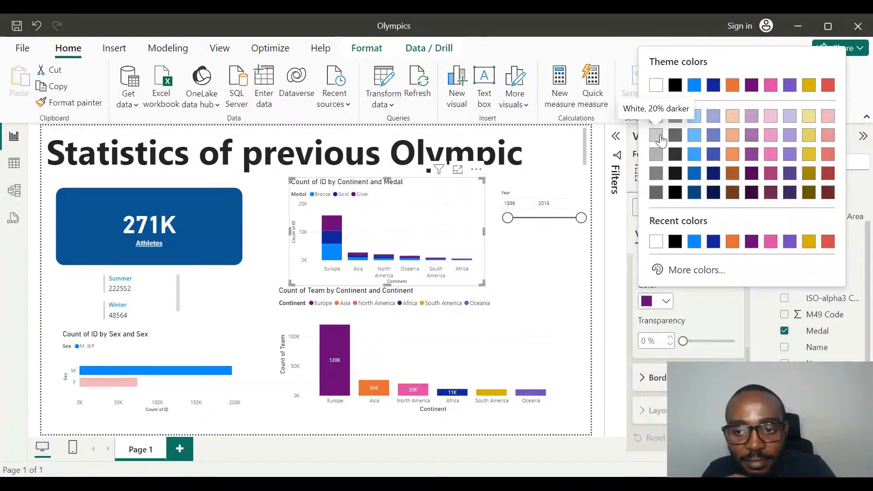
pyautogui.click(656, 135)
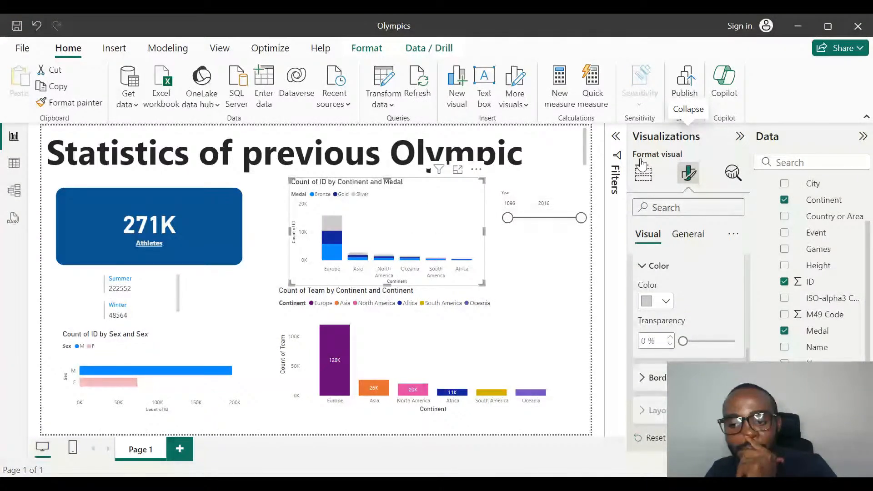
# Give the Bronze series' columns the custom pale yellow color #DDD8A2.
pyautogui.click(648, 268)
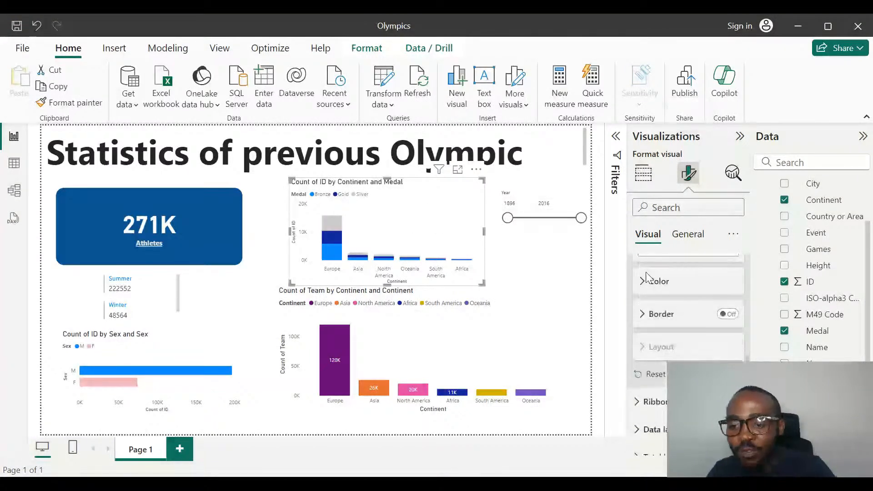
pyautogui.scroll(3, 646, 319)
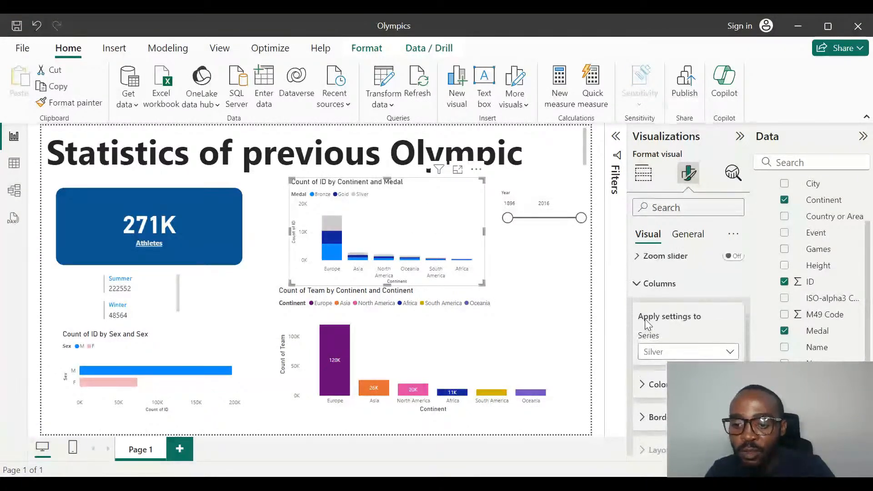
pyautogui.click(664, 352)
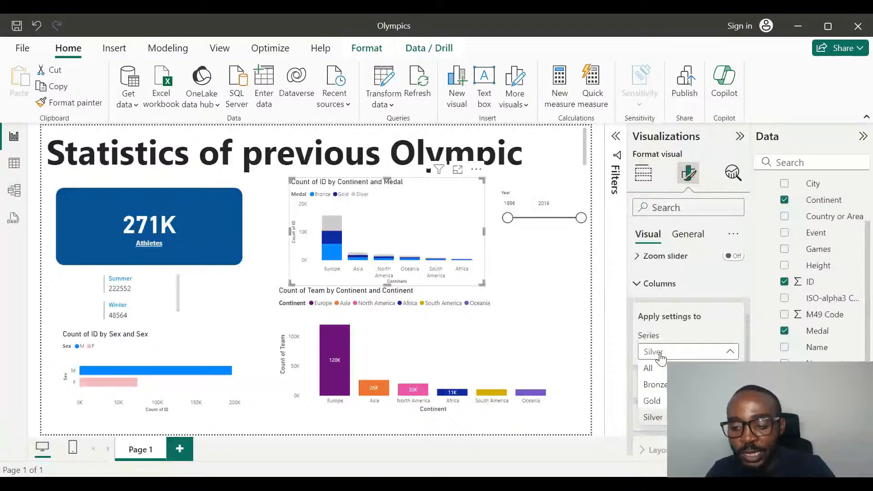
pyautogui.click(654, 385)
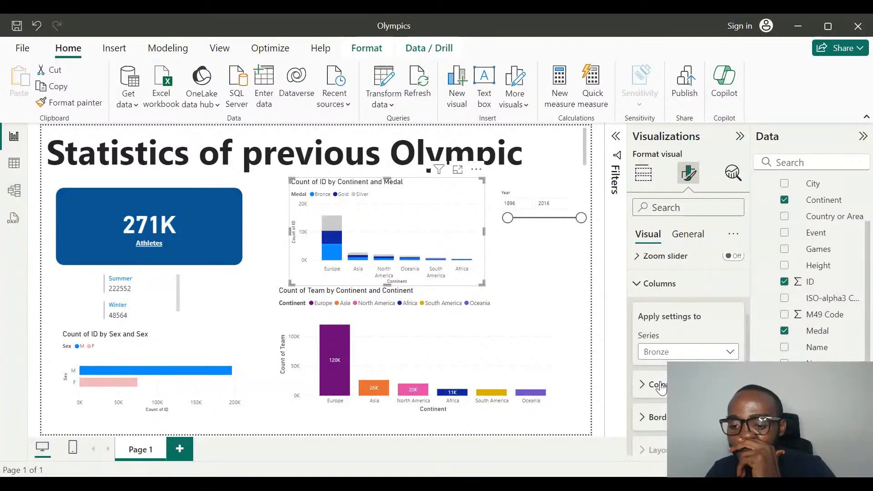
pyautogui.scroll(-2, 660, 386)
pyautogui.scroll(-1, 660, 381)
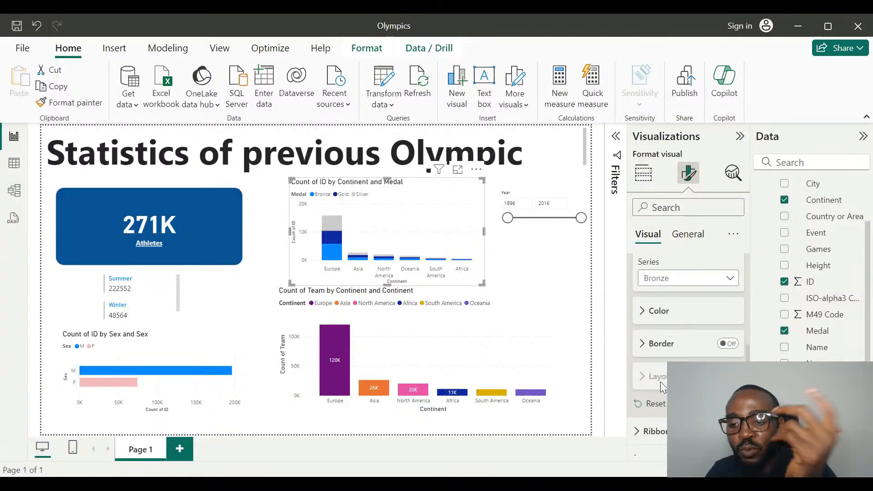
pyautogui.click(646, 318)
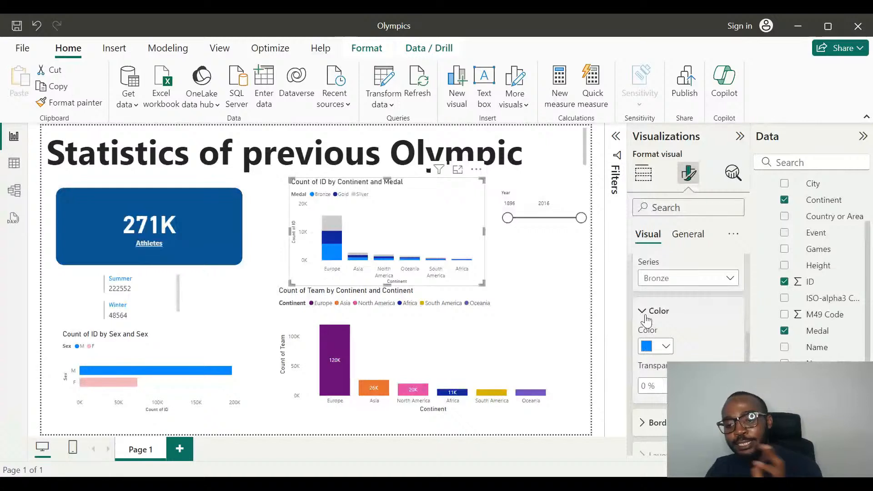
pyautogui.click(669, 346)
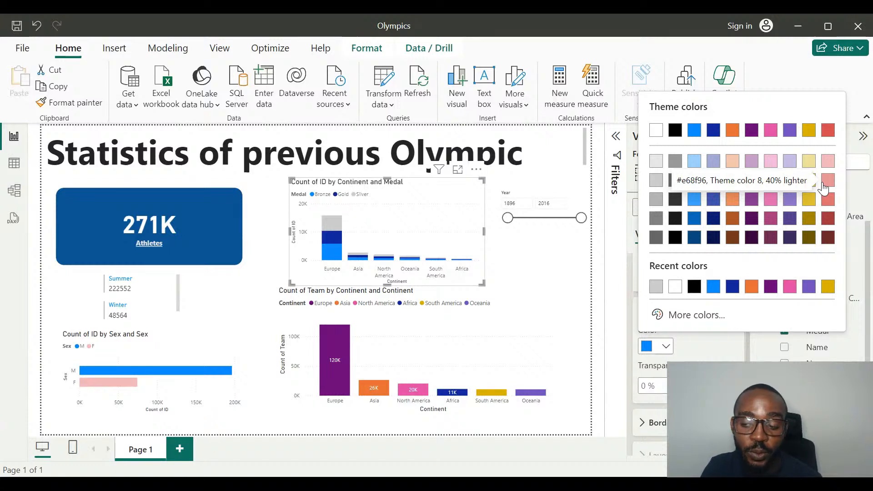
pyautogui.click(706, 315)
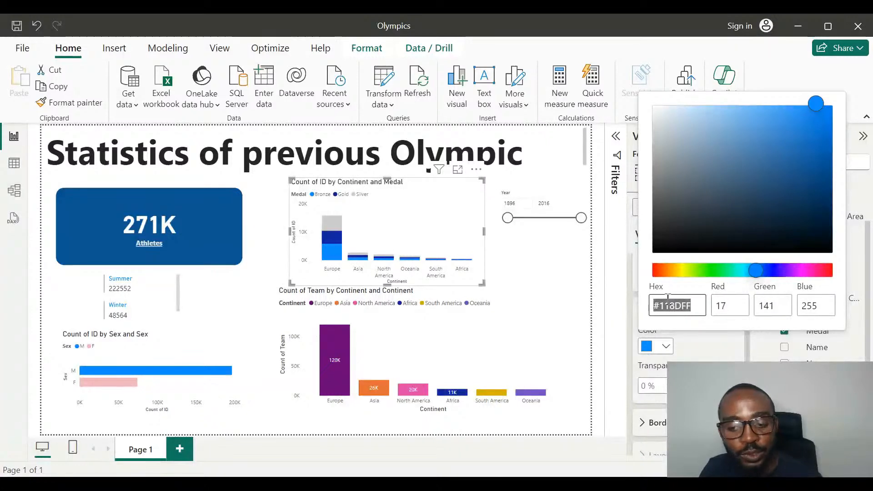
pyautogui.click(682, 271)
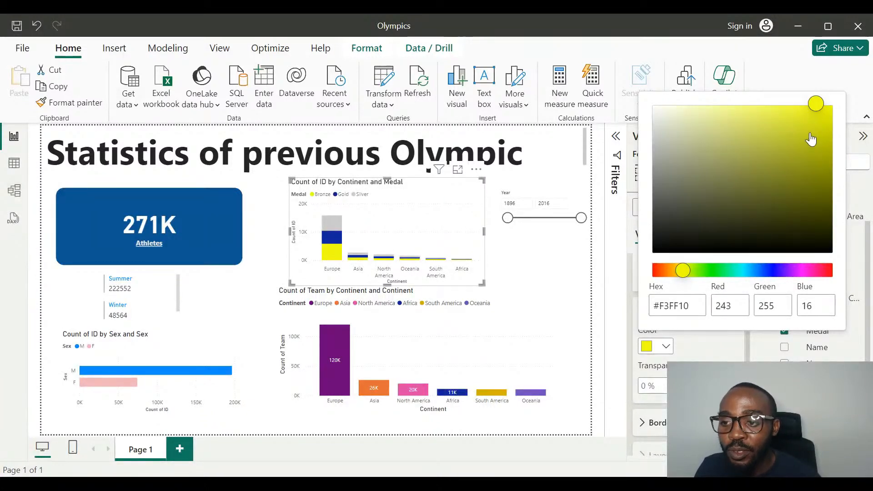
pyautogui.click(822, 122)
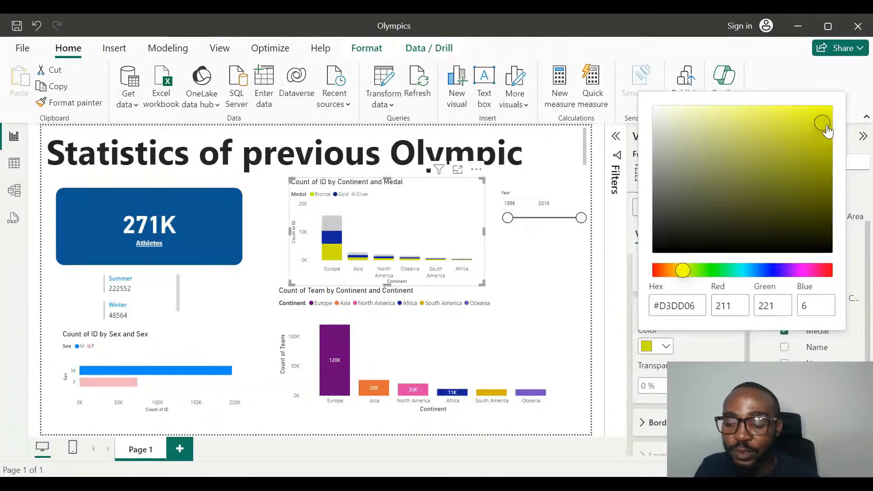
pyautogui.moveTo(826, 128); pyautogui.dragTo(700, 128)
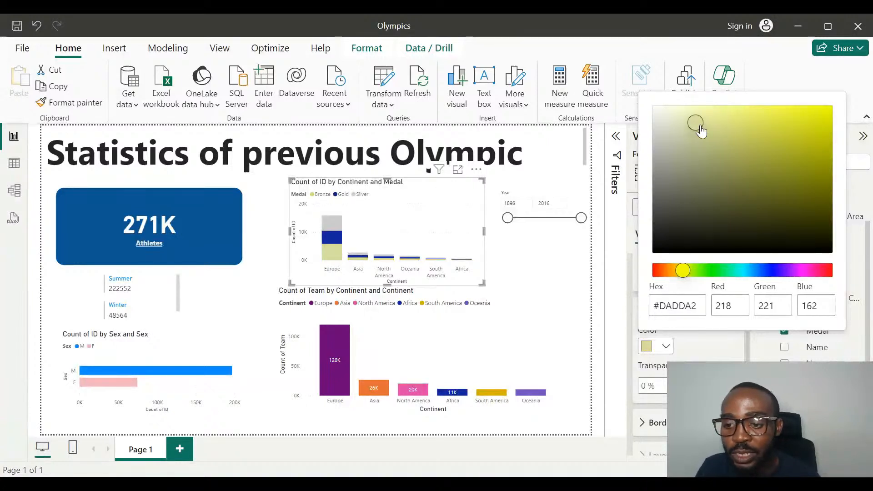
pyautogui.moveTo(683, 276); pyautogui.dragTo(680, 276)
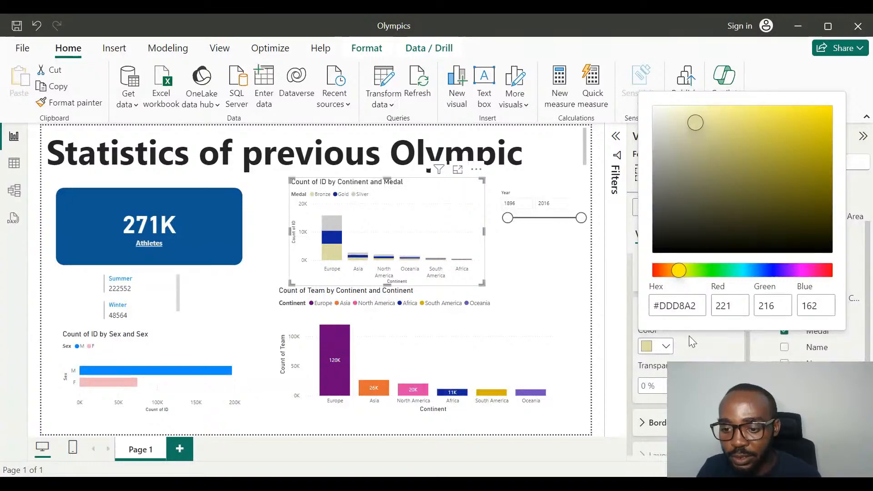
pyautogui.click(702, 356)
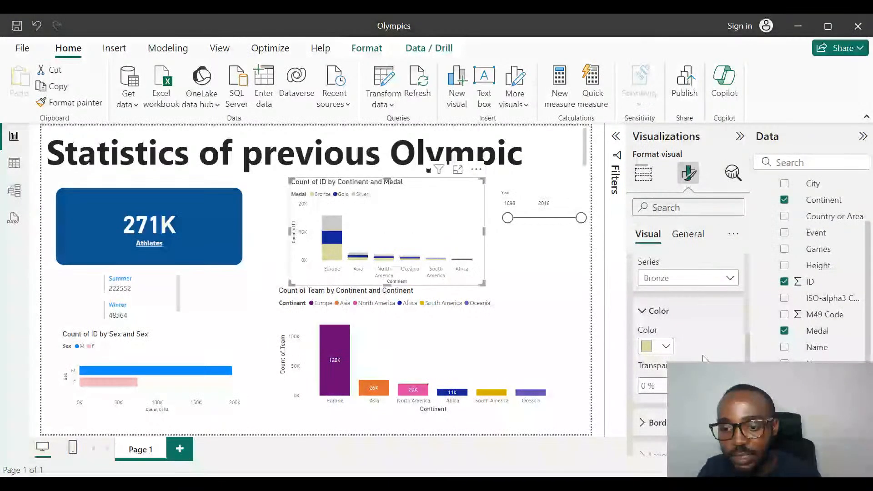
# Give the Gold series' columns in the medal chart the custom brown color #A2671B and copy its hex code.
pyautogui.click(686, 277)
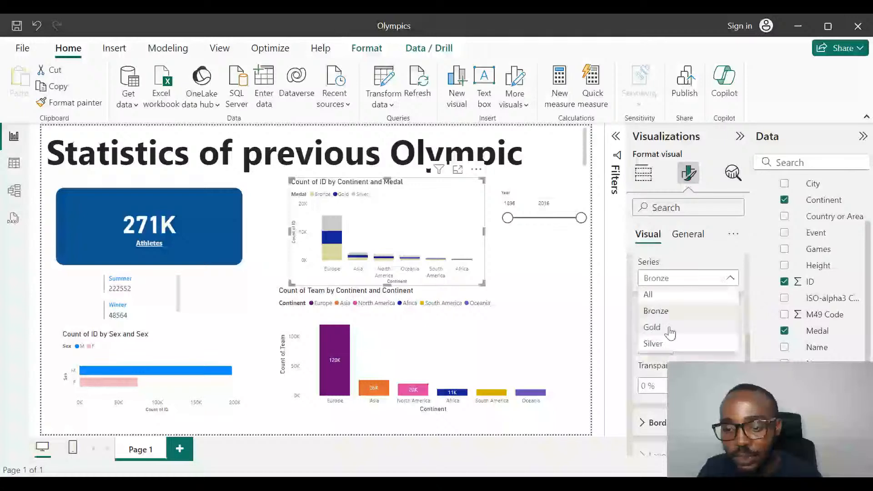
pyautogui.click(652, 328)
pyautogui.click(657, 346)
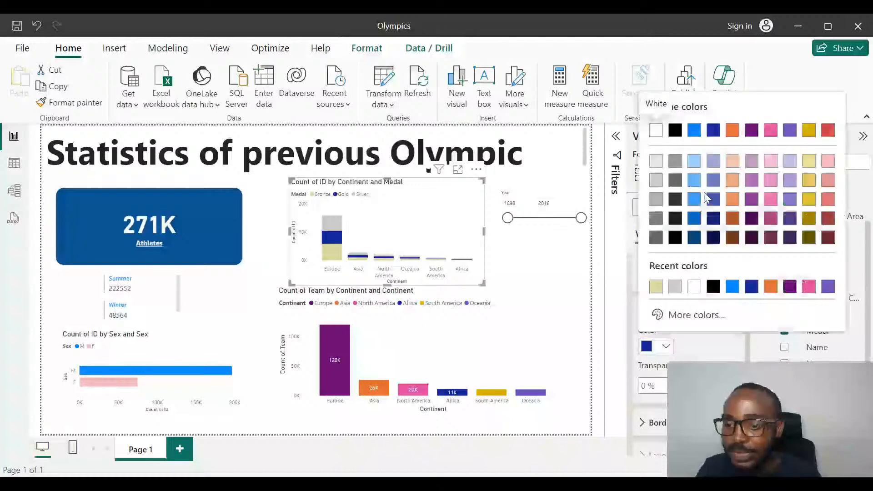
pyautogui.click(682, 315)
pyautogui.click(668, 270)
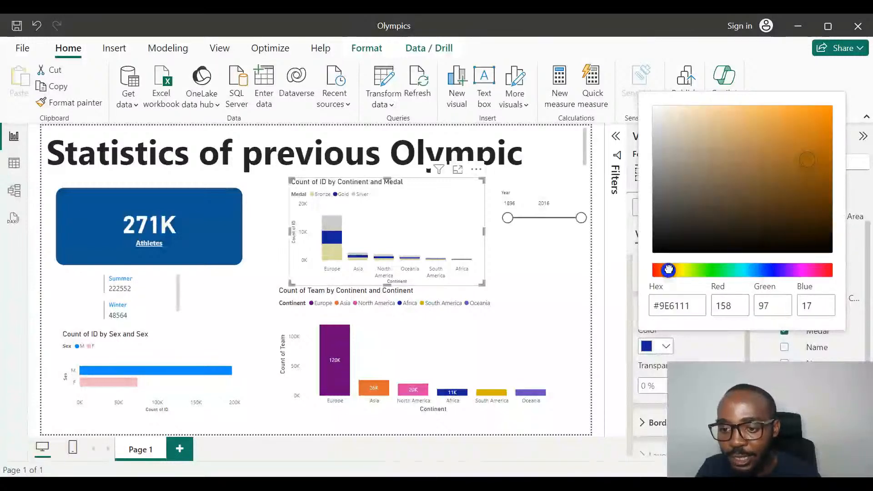
pyautogui.click(801, 159)
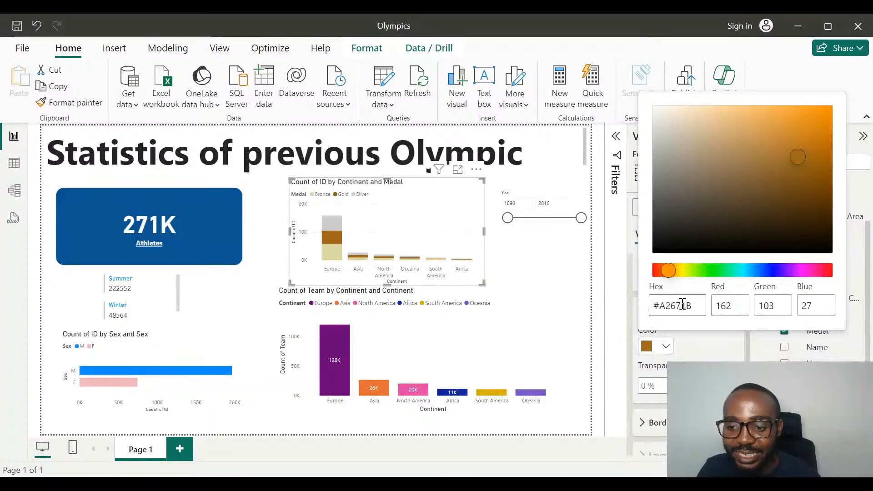
pyautogui.click(683, 304)
pyautogui.doubleClick(684, 305)
pyautogui.press('Return')
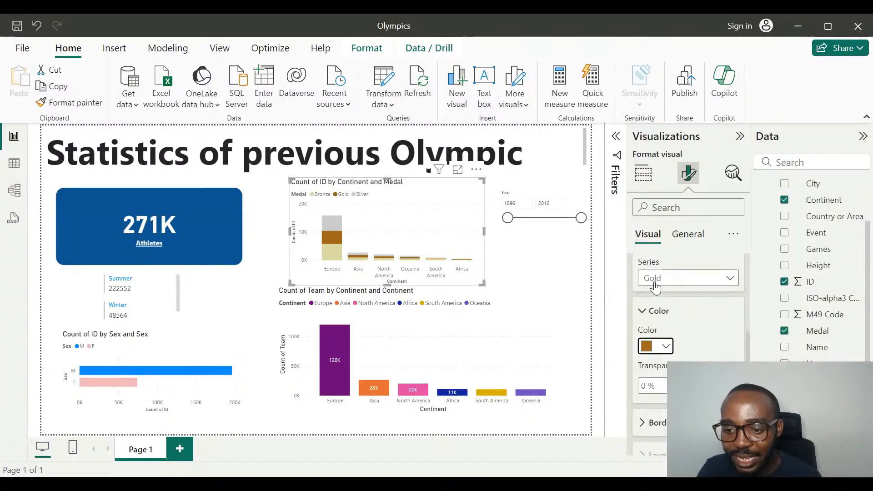
# Set the Bronze series' column color in the medal chart to the copied brown #A2671B.
pyautogui.click(655, 281)
pyautogui.click(655, 311)
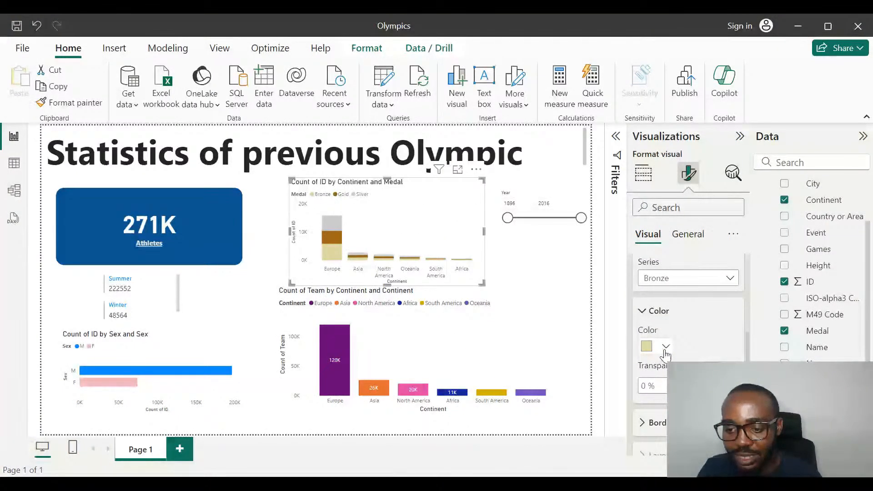
pyautogui.click(664, 351)
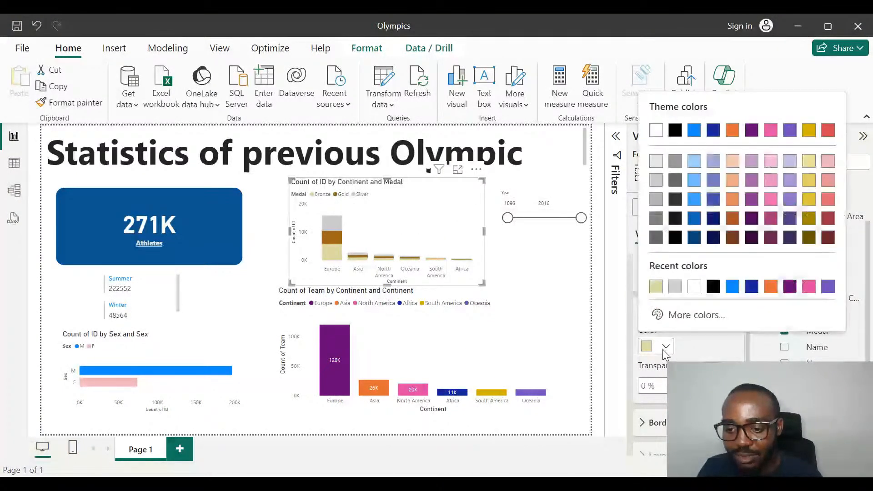
pyautogui.click(695, 313)
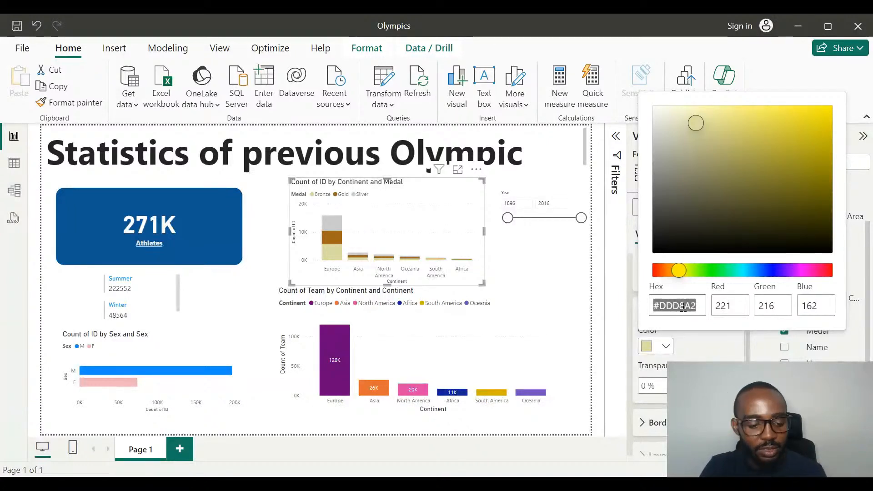
pyautogui.hotkey('ctrl', 'c')
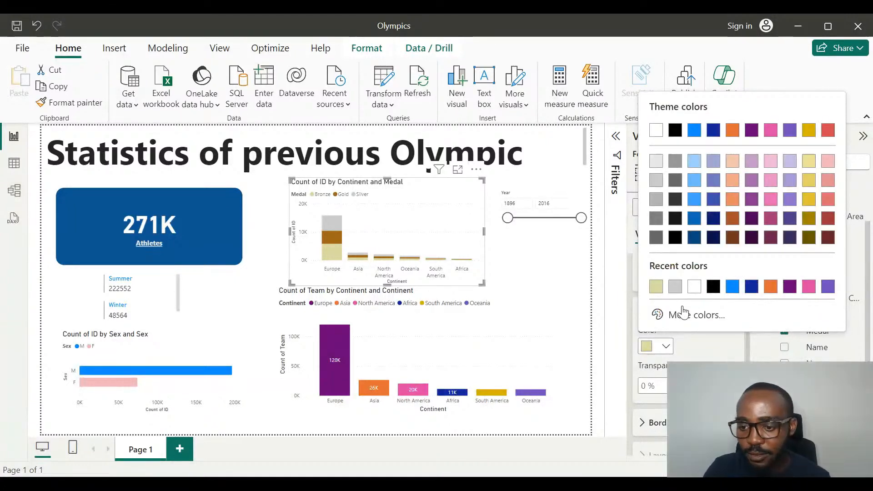
pyautogui.click(662, 314)
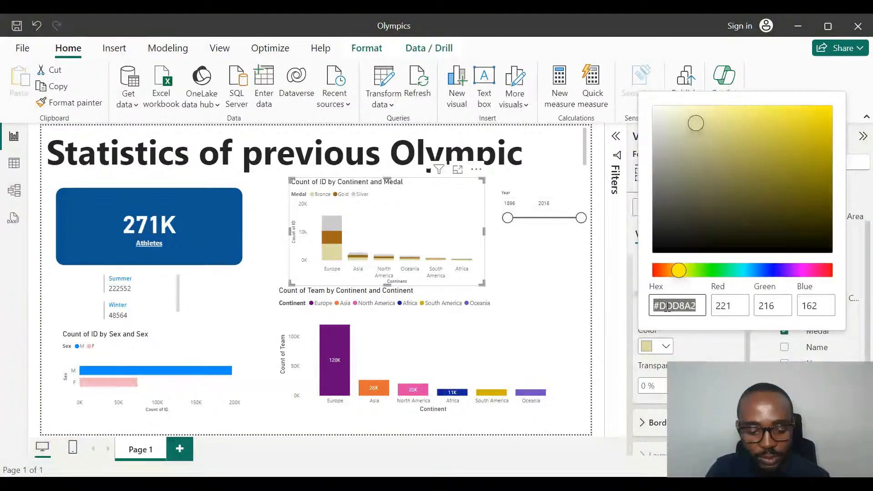
pyautogui.write('3')
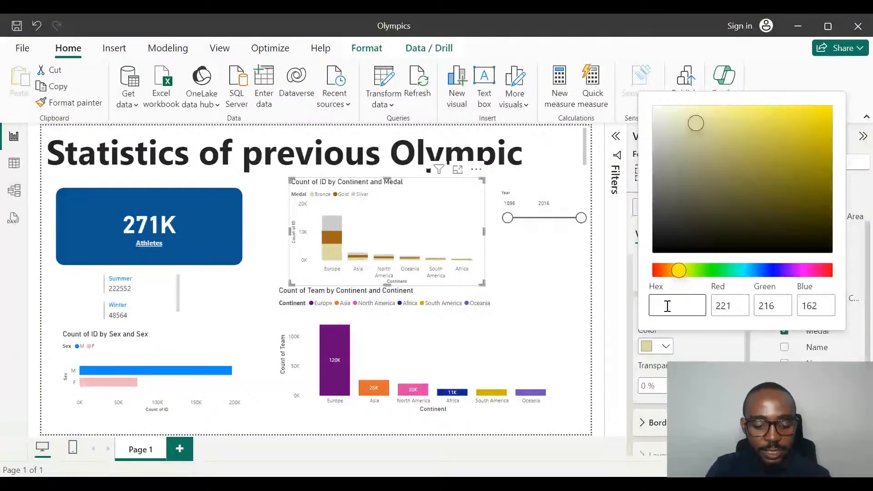
pyautogui.press('Return')
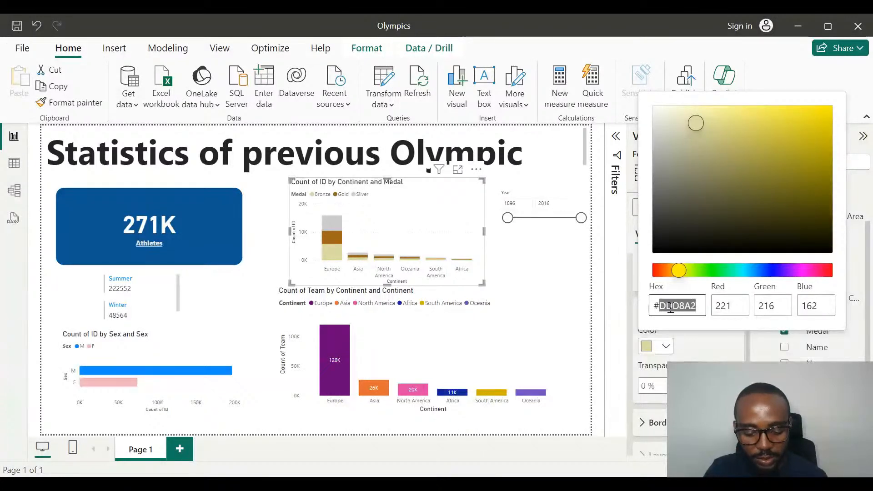
pyautogui.hotkey('ctrl', 'v')
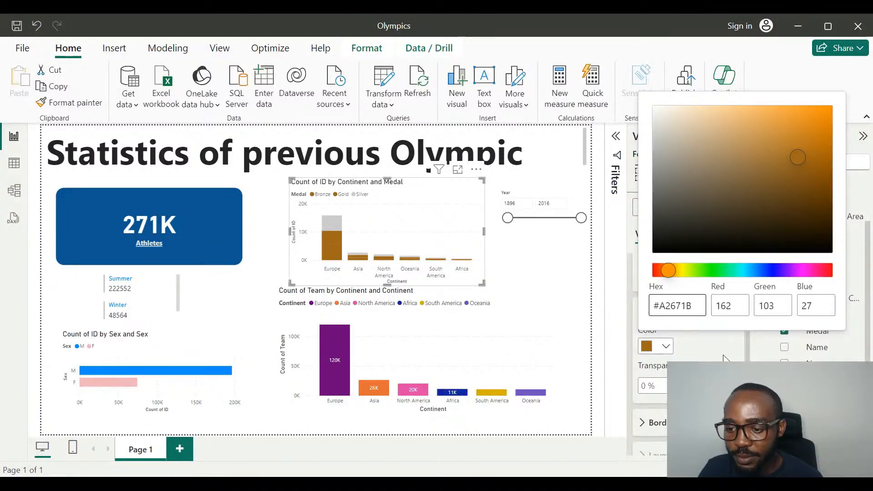
pyautogui.press('Return')
# Recolor the Gold series' columns with the recently used pale yellow #DDD8A2.
pyautogui.click(687, 281)
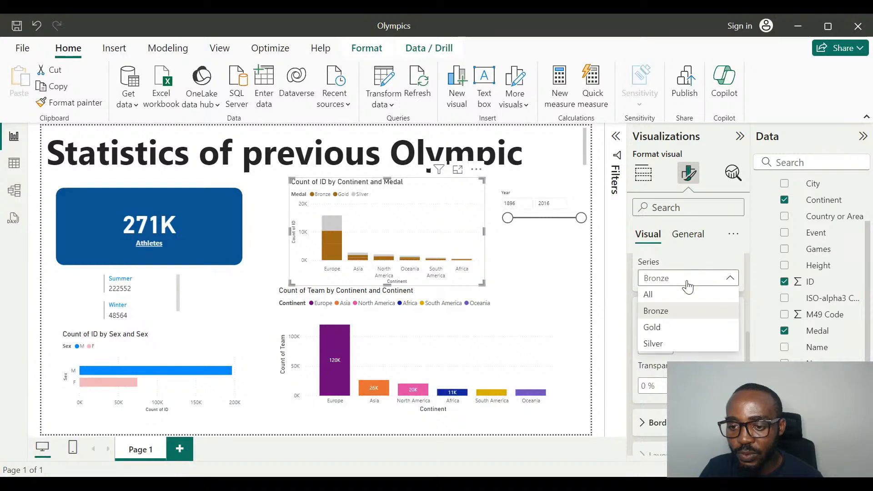
pyautogui.click(671, 326)
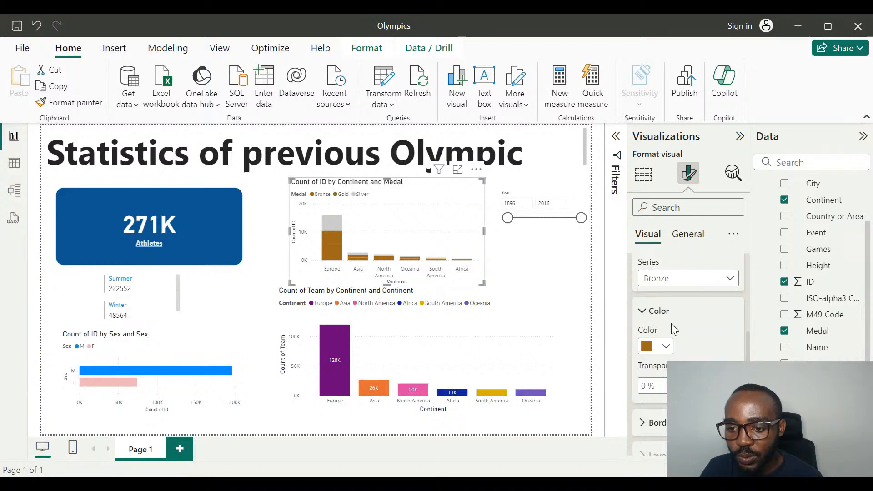
pyautogui.click(647, 348)
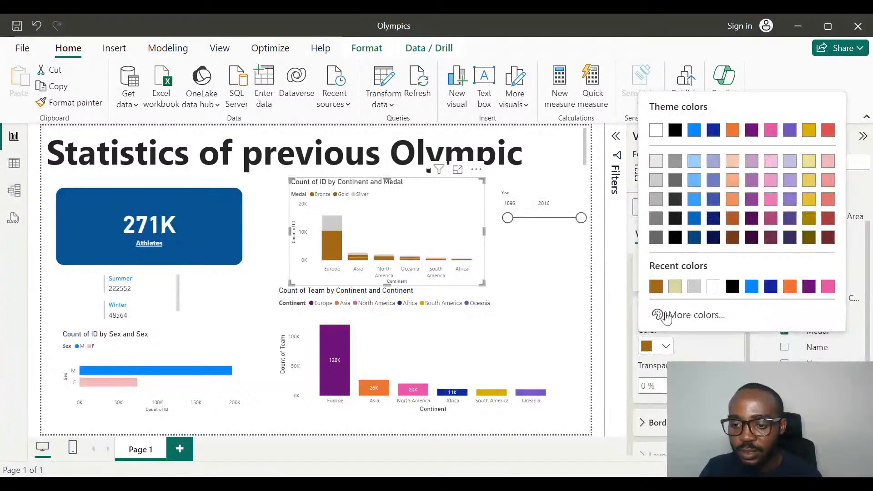
pyautogui.click(675, 287)
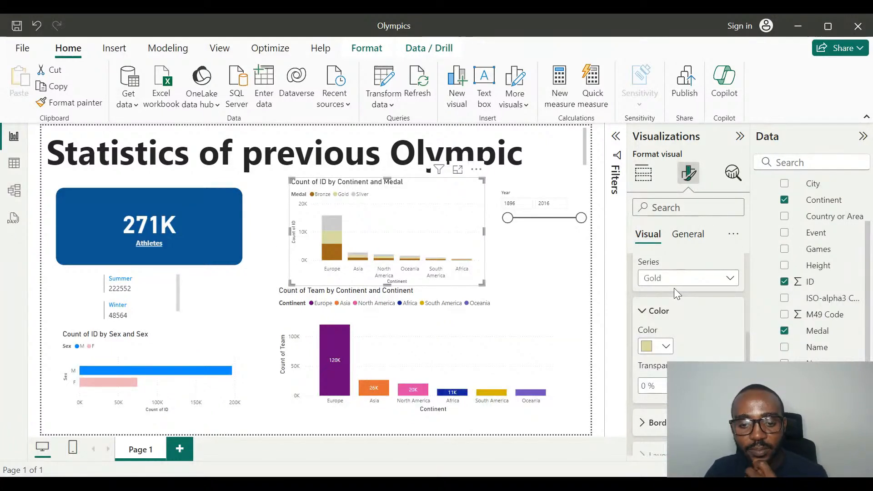
# Move the medal chart slightly left and up, closer to the Athletes card and the page title.
pyautogui.click(539, 267)
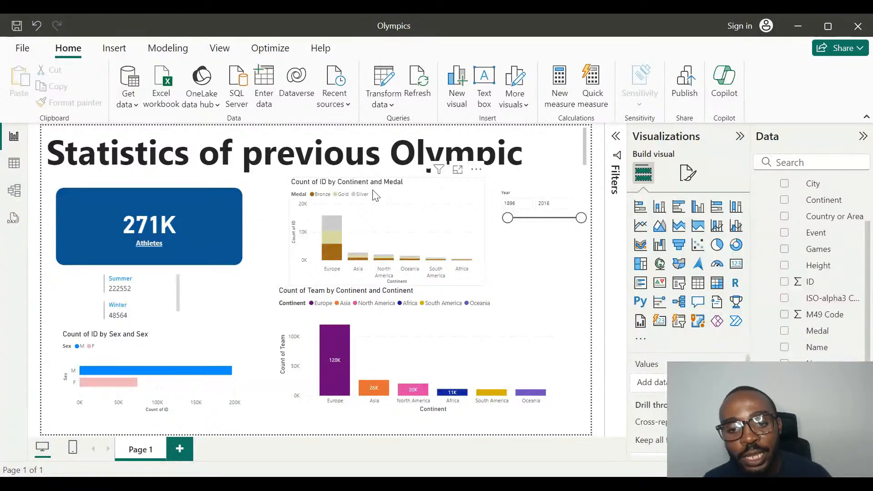
pyautogui.moveTo(375, 196); pyautogui.dragTo(350, 195)
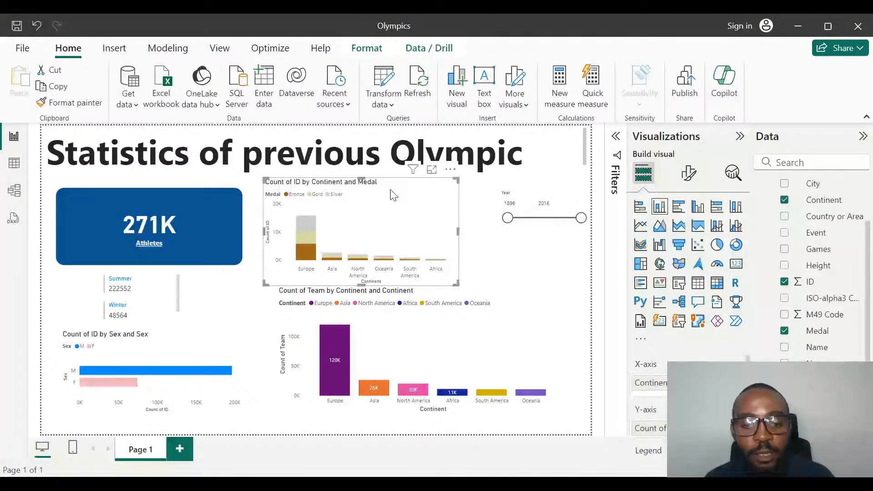
pyautogui.moveTo(390, 196); pyautogui.dragTo(388, 191)
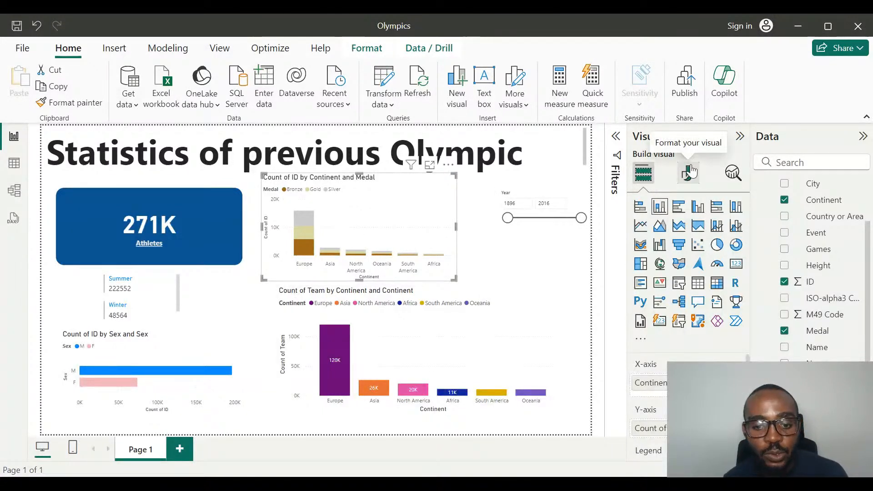
# Change the medal chart's title to "Count of Continent Medal Performance" and make it bold.
pyautogui.click(689, 172)
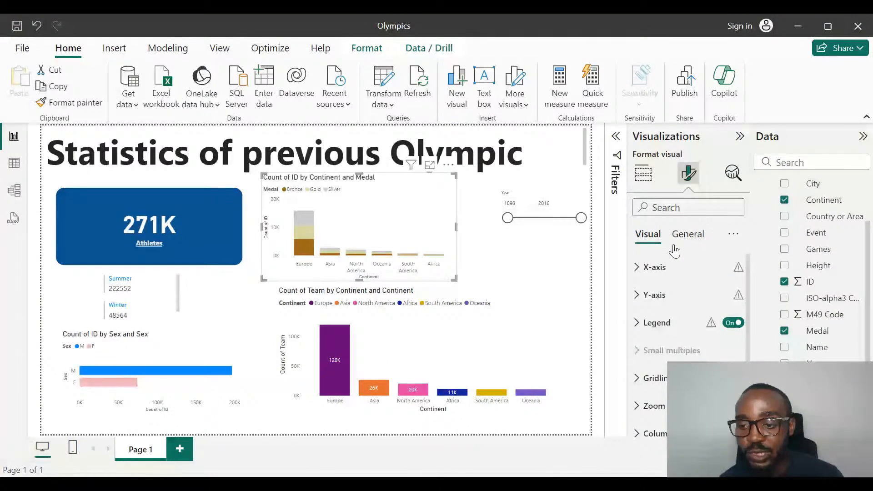
pyautogui.click(685, 235)
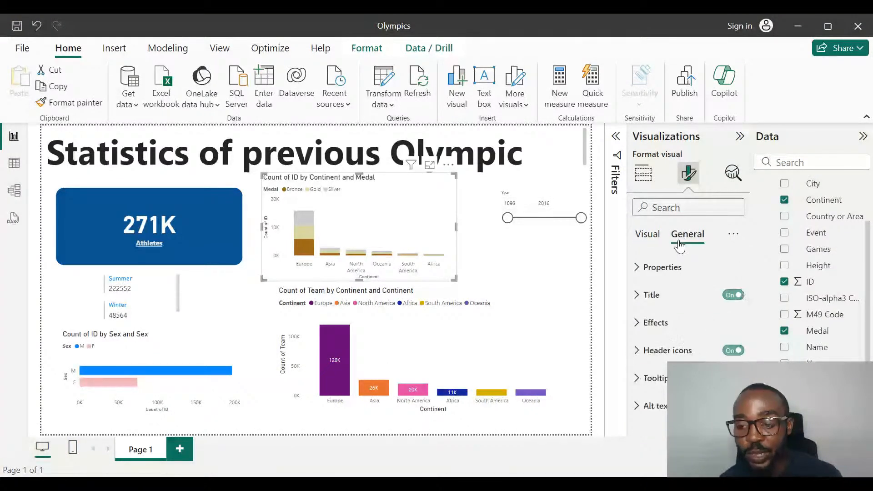
pyautogui.click(637, 295)
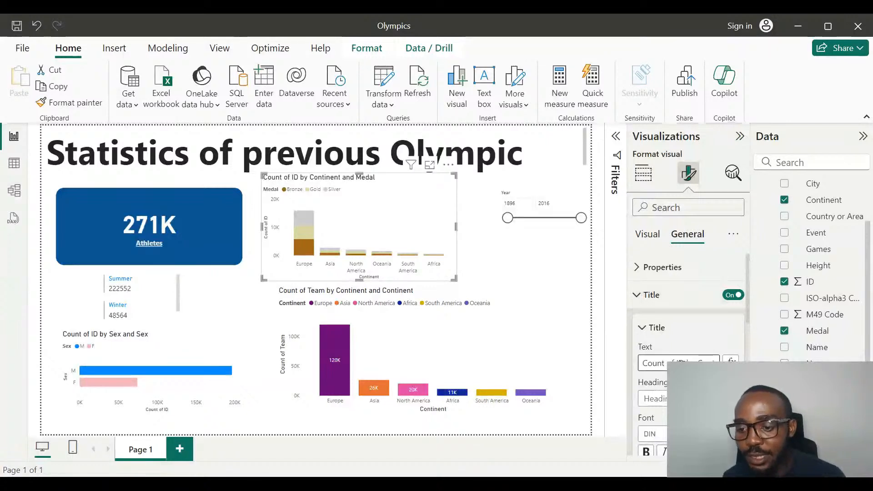
pyautogui.moveTo(675, 360); pyautogui.dragTo(700, 362)
pyautogui.press('BackSpace')
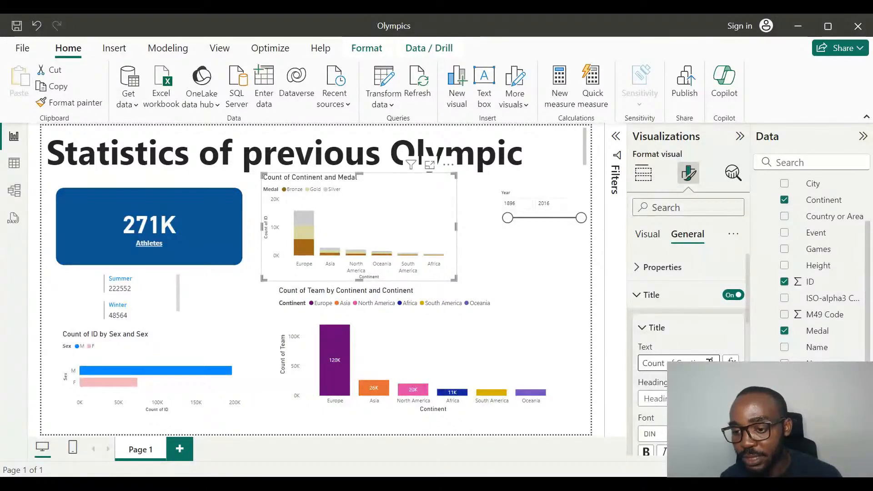
pyautogui.moveTo(709, 362); pyautogui.dragTo(717, 363)
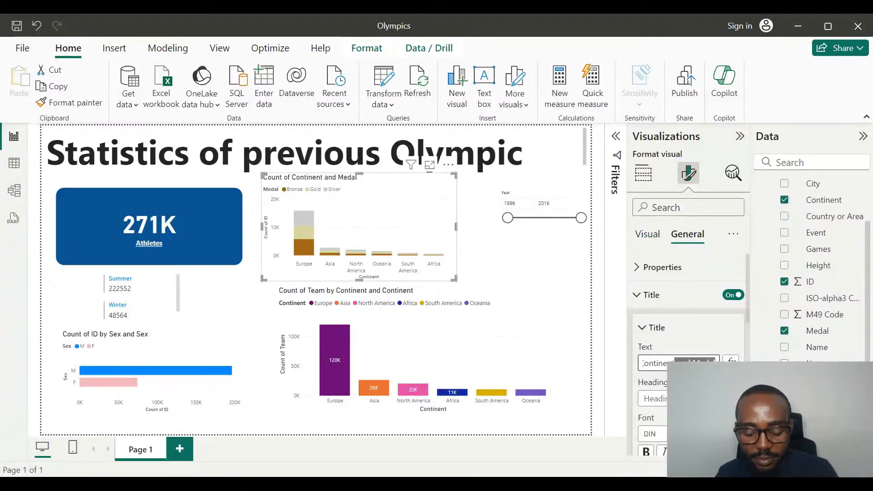
pyautogui.write('Medal')
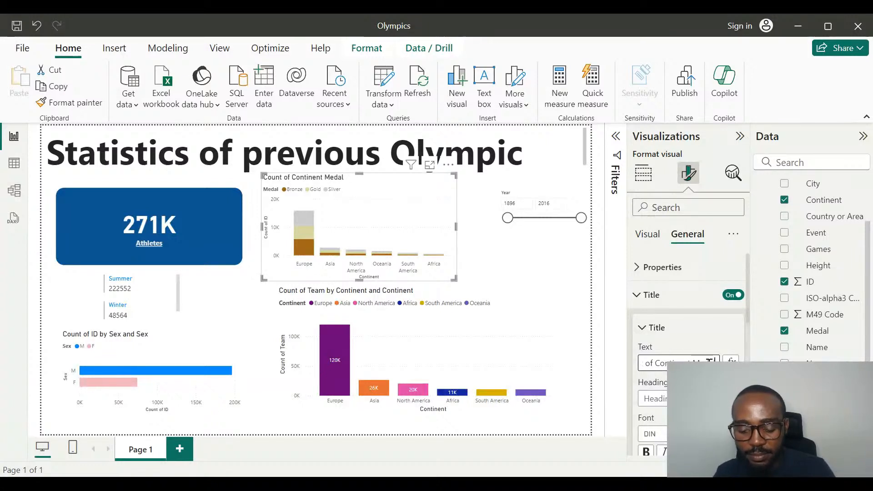
pyautogui.write(' Performance')
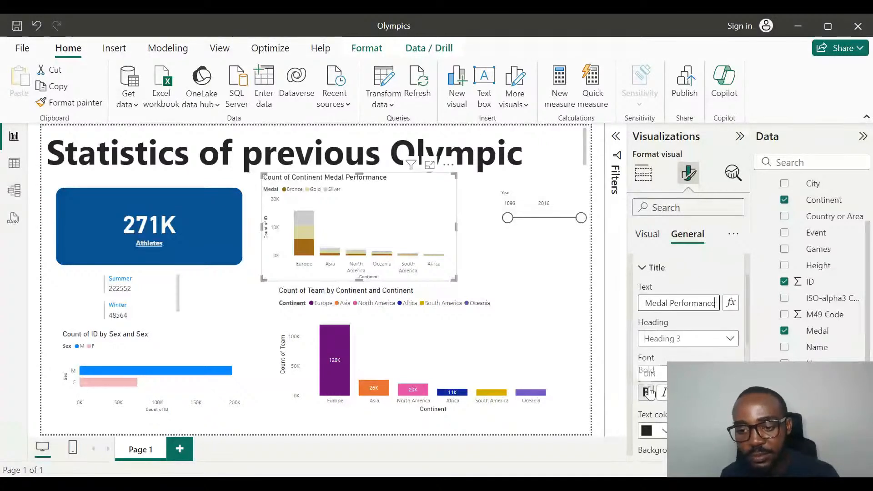
pyautogui.click(646, 394)
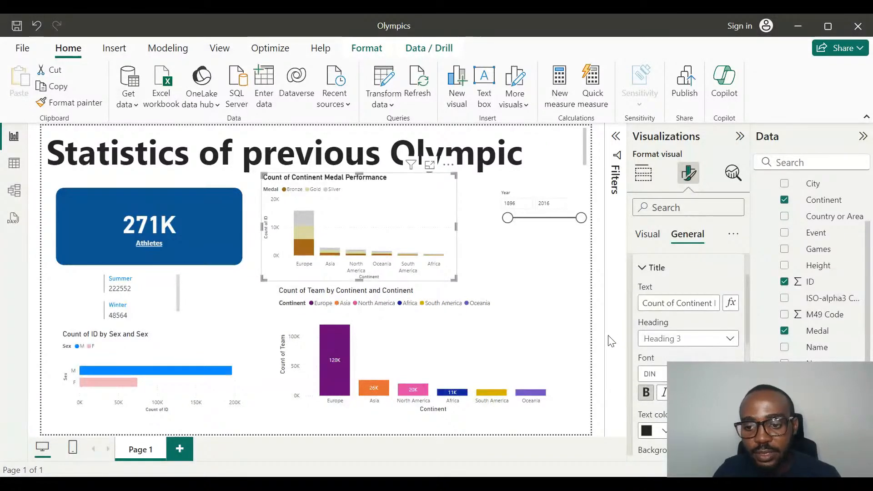
pyautogui.click(482, 237)
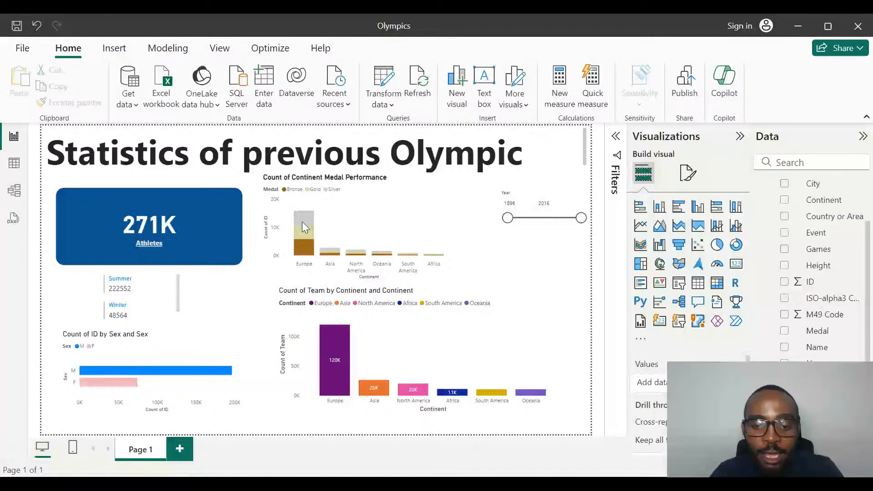
# Test cross-filtering with the M bar of the sex chart and the Europe column of the team chart, clearing each selection.
pyautogui.moveTo(112, 370)
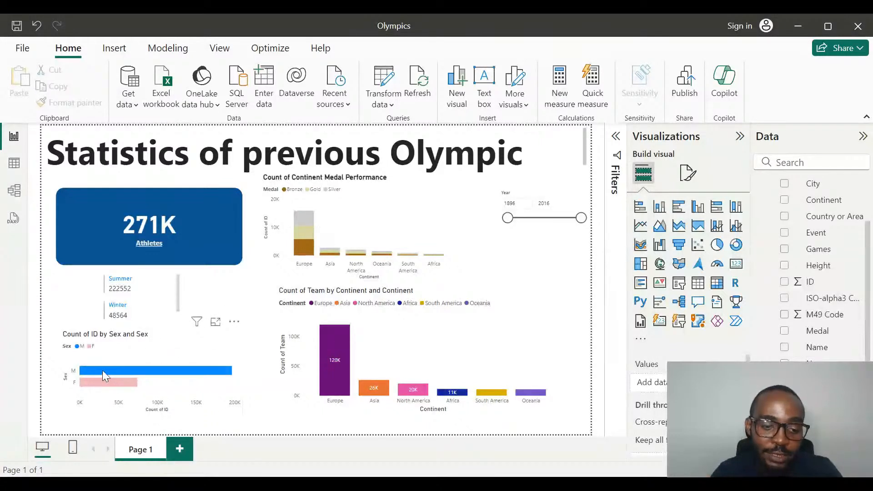
pyautogui.click(102, 370)
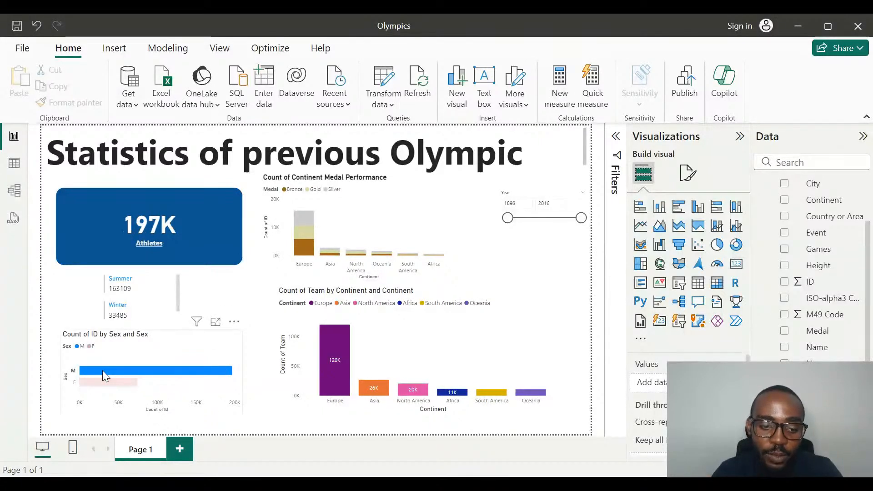
pyautogui.click(107, 370)
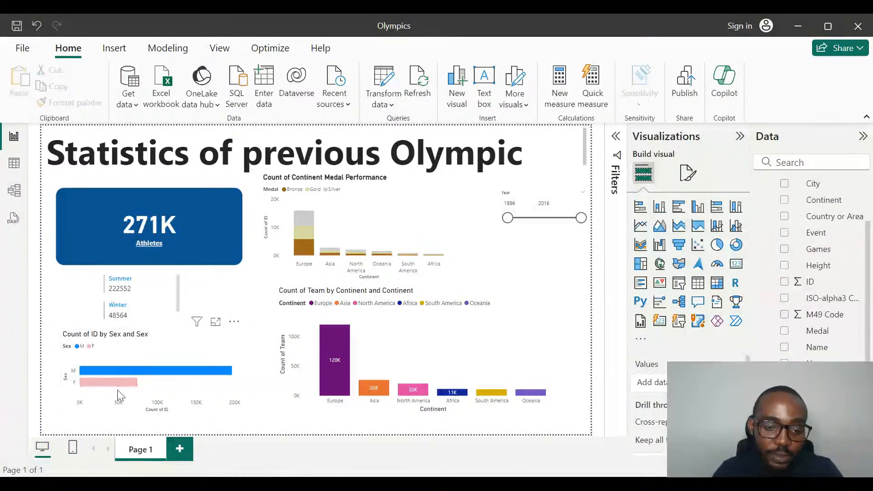
pyautogui.click(338, 364)
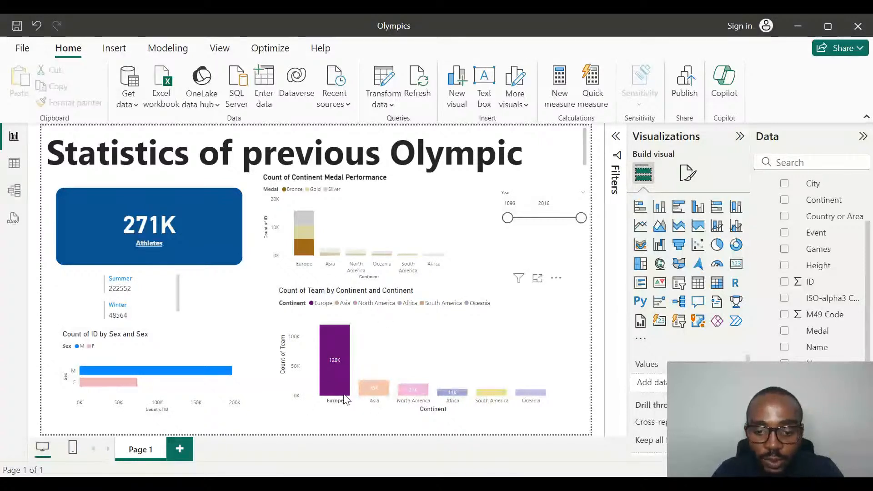
pyautogui.click(312, 332)
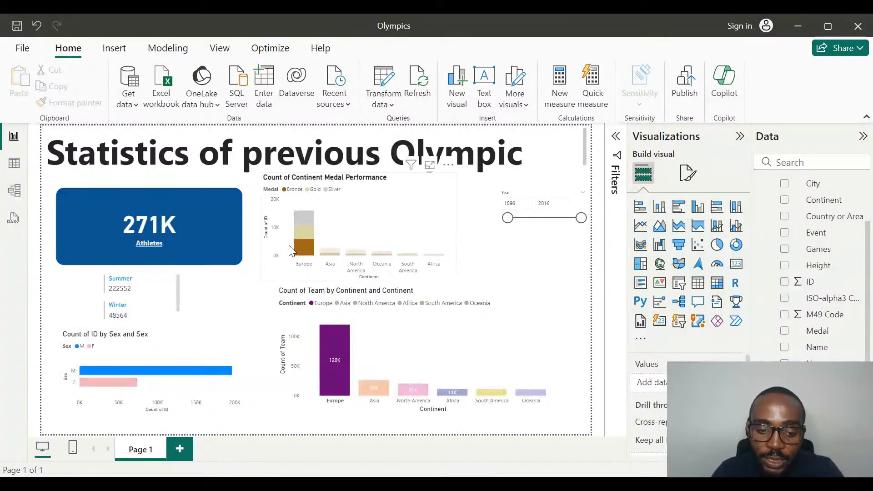
pyautogui.click(331, 361)
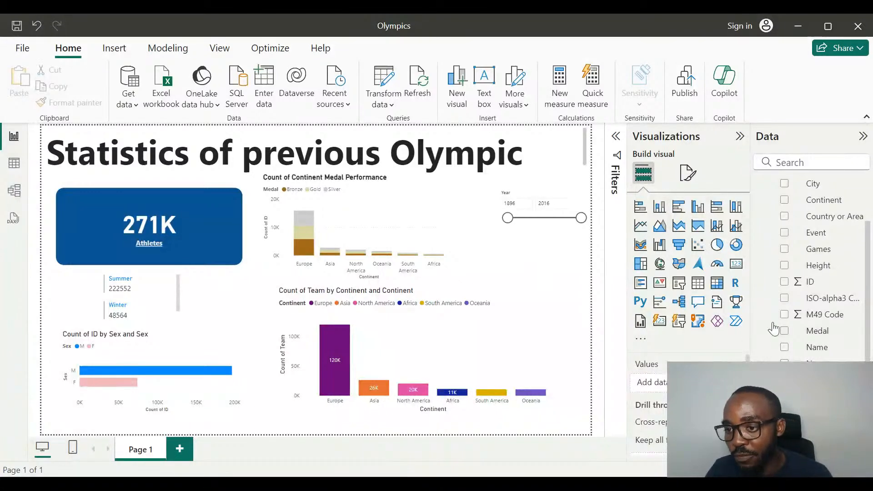
# Add a button slicer based on the Continent field and enlarge it so all the continent buttons have more room.
pyautogui.scroll(3, 768, 237)
pyautogui.scroll(-2, 768, 243)
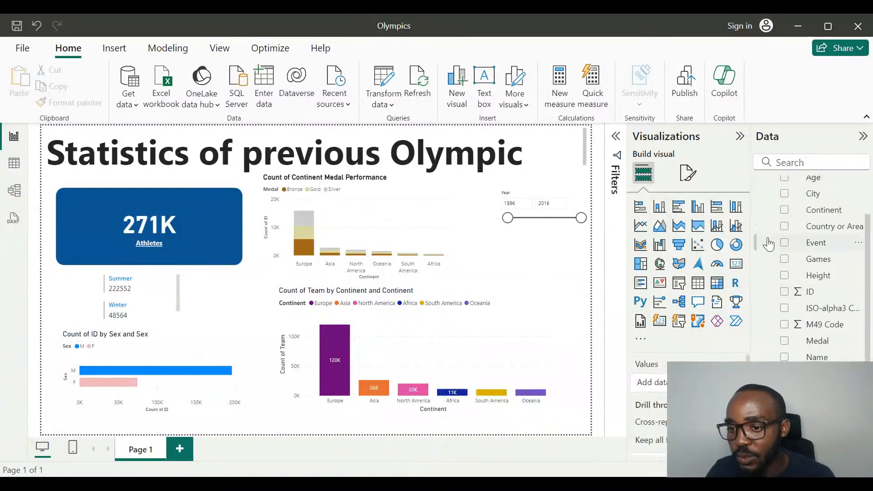
pyautogui.click(679, 323)
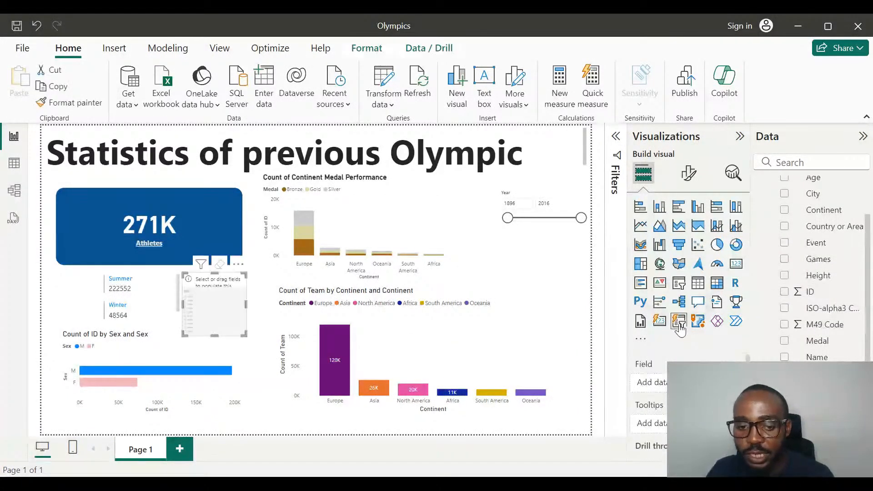
pyautogui.click(785, 211)
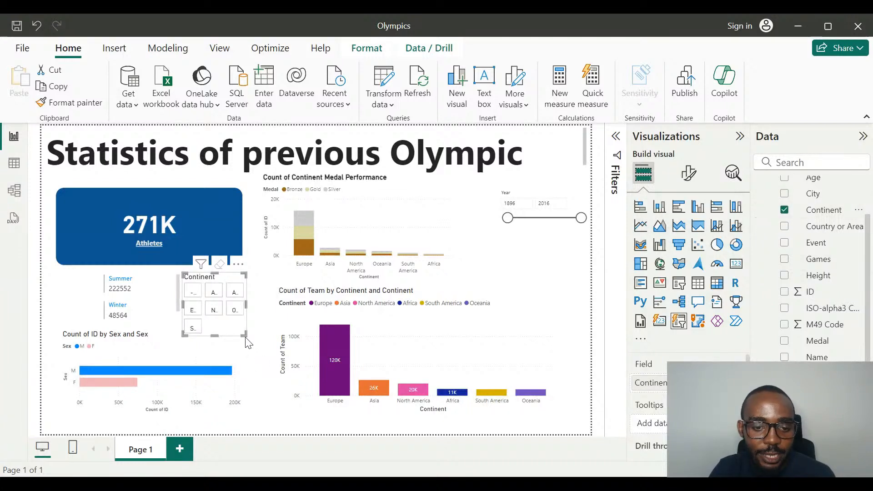
pyautogui.moveTo(241, 333); pyautogui.dragTo(276, 355)
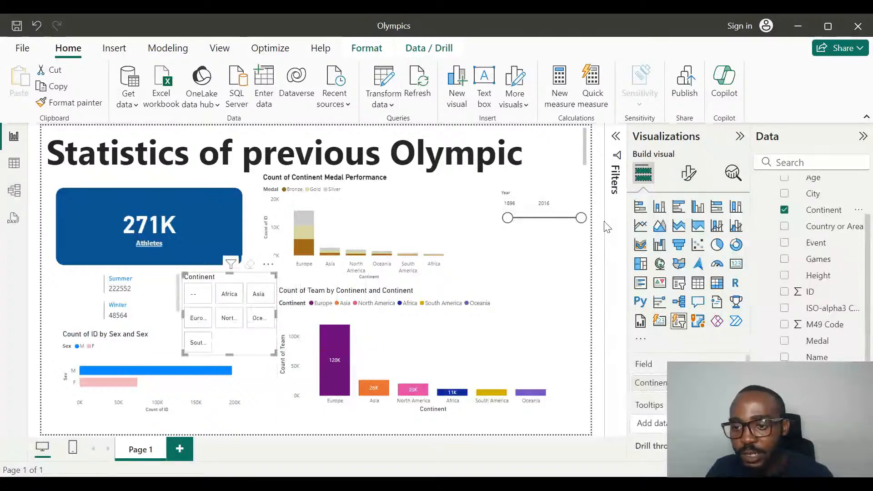
# Examine the selection settings and general formatting options of the Continent slicer.
pyautogui.click(689, 173)
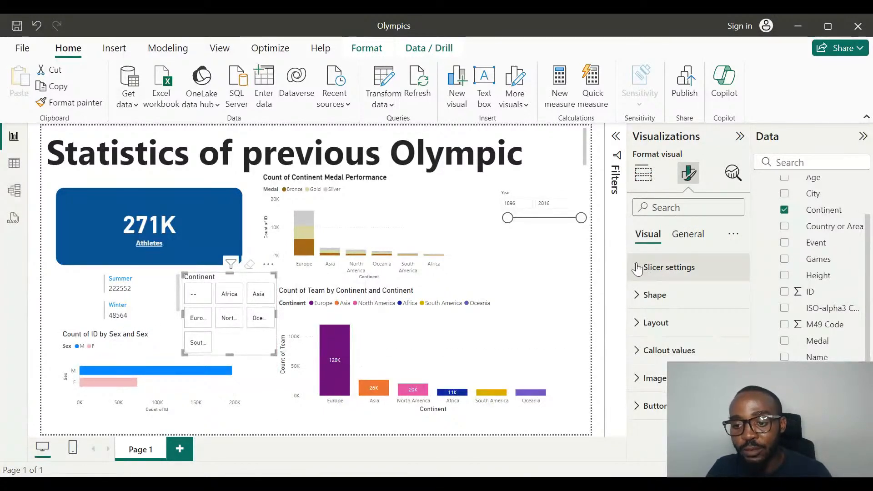
pyautogui.click(638, 267)
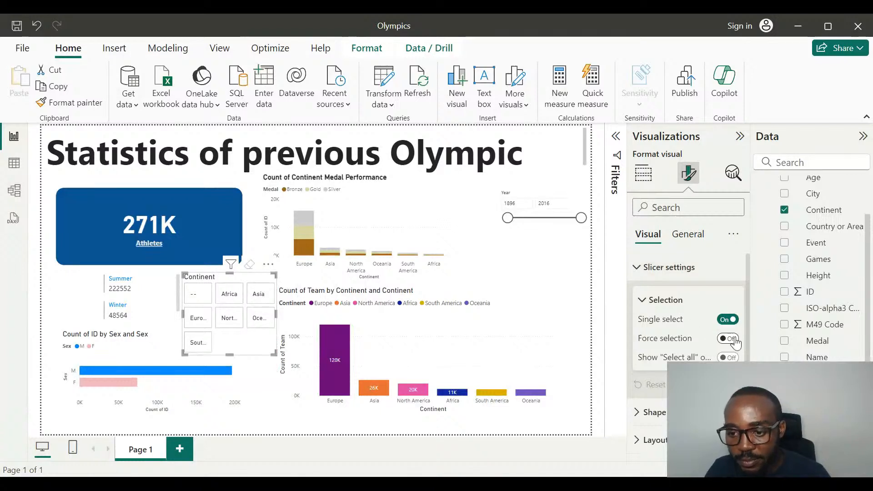
pyautogui.click(643, 303)
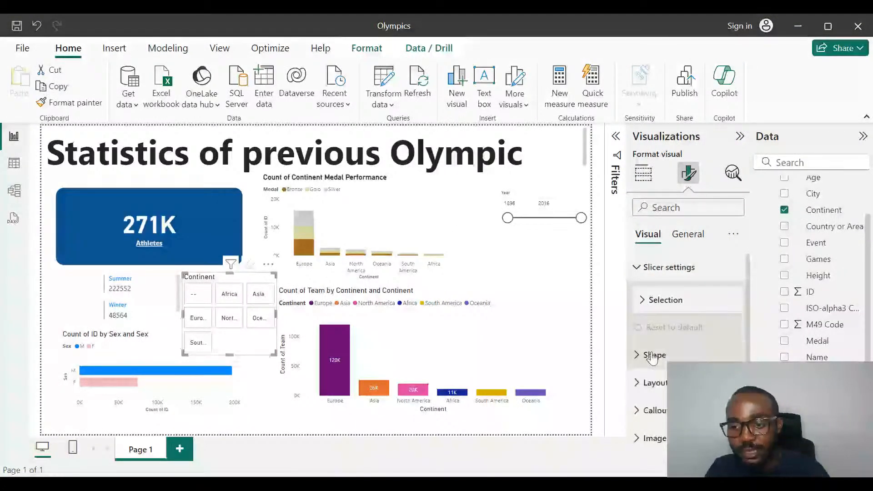
pyautogui.scroll(-1, 650, 357)
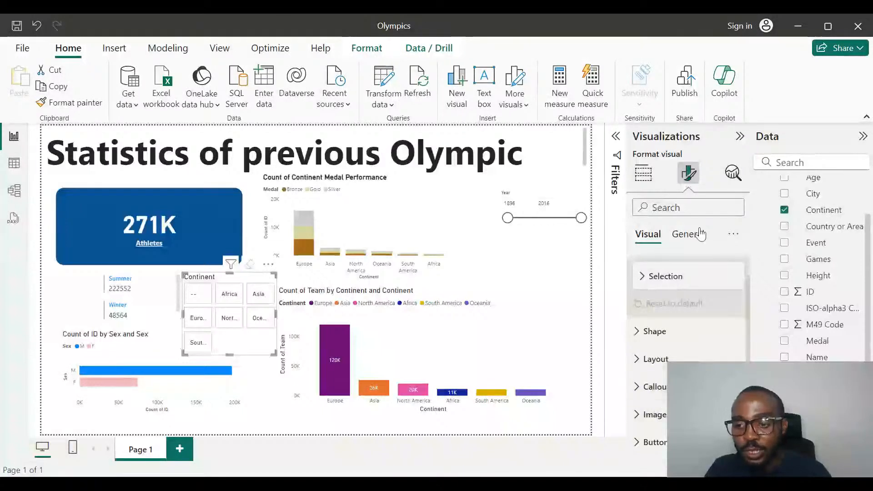
pyautogui.click(688, 238)
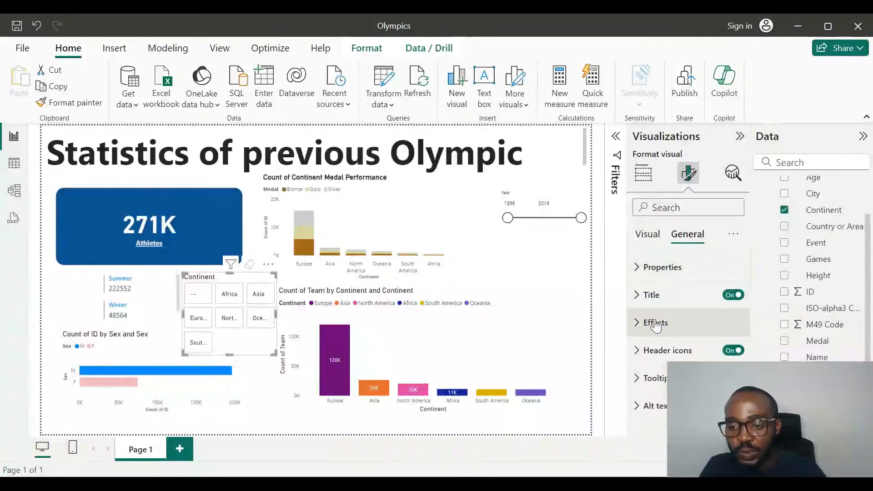
pyautogui.click(647, 235)
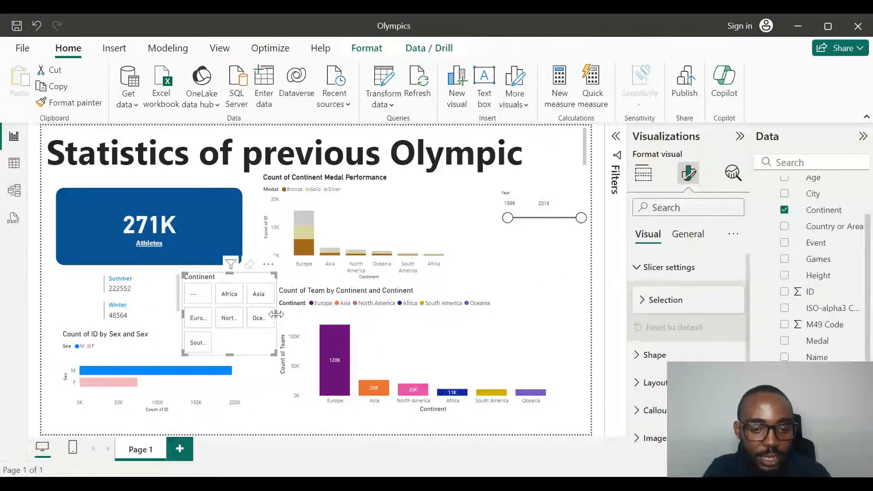
pyautogui.moveTo(276, 314)
pyautogui.mouseDown()
pyautogui.moveTo(254, 299)
pyautogui.moveTo(275, 312)
pyautogui.mouseUp()
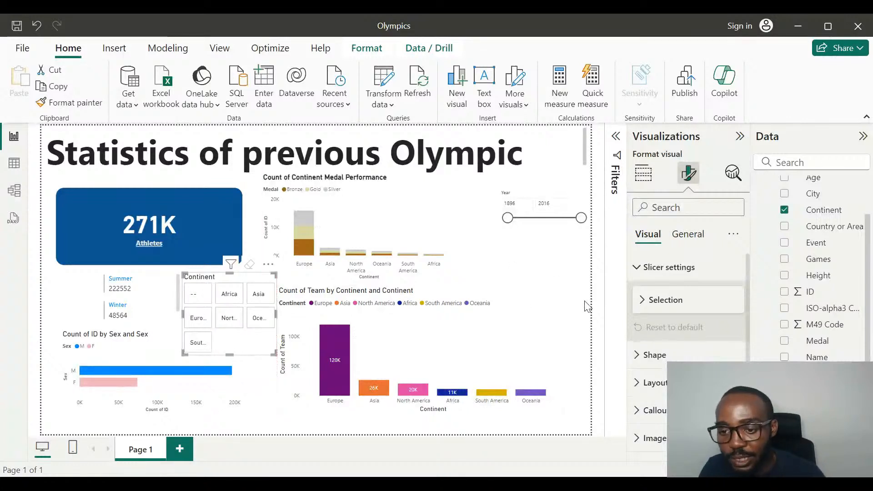
# Try the Continent slicer with single select off and a slightly taller frame, and turn single select back on.
pyautogui.click(640, 299)
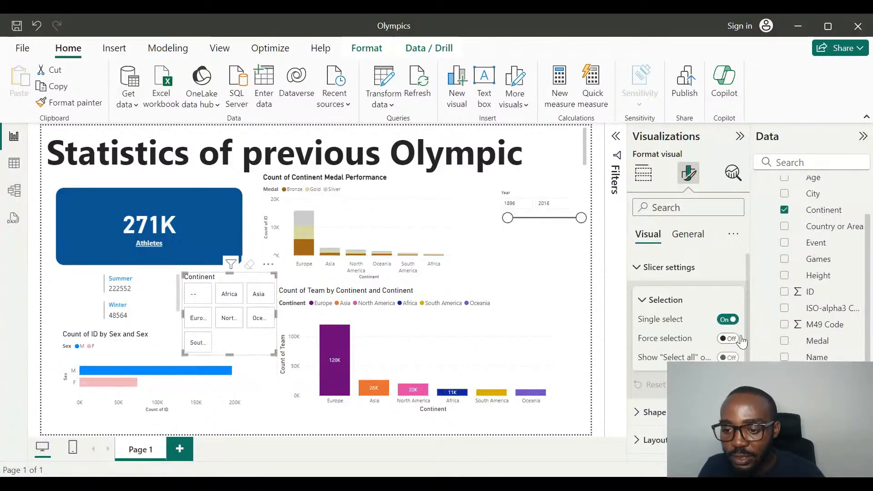
pyautogui.click(728, 321)
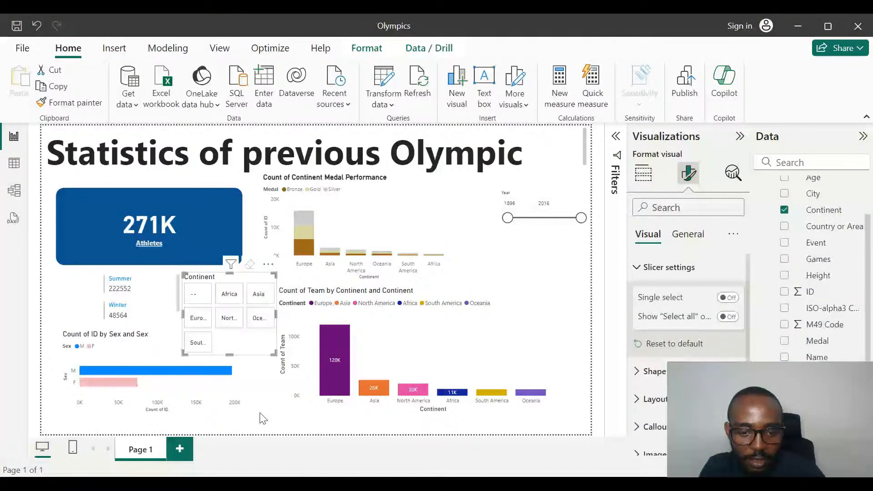
pyautogui.moveTo(274, 354); pyautogui.dragTo(275, 371)
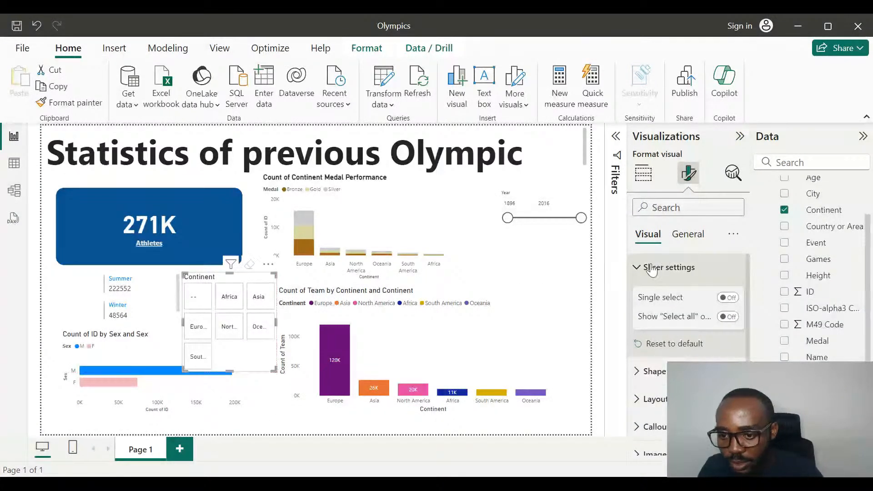
pyautogui.click(728, 298)
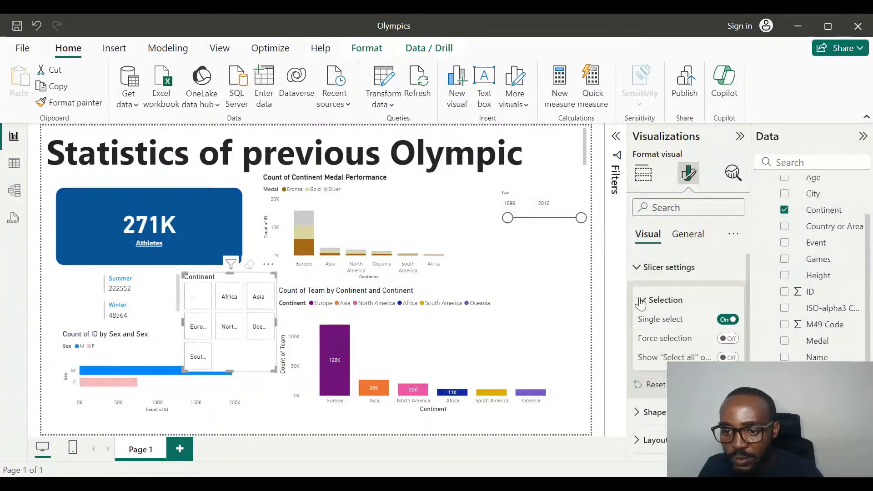
pyautogui.click(642, 300)
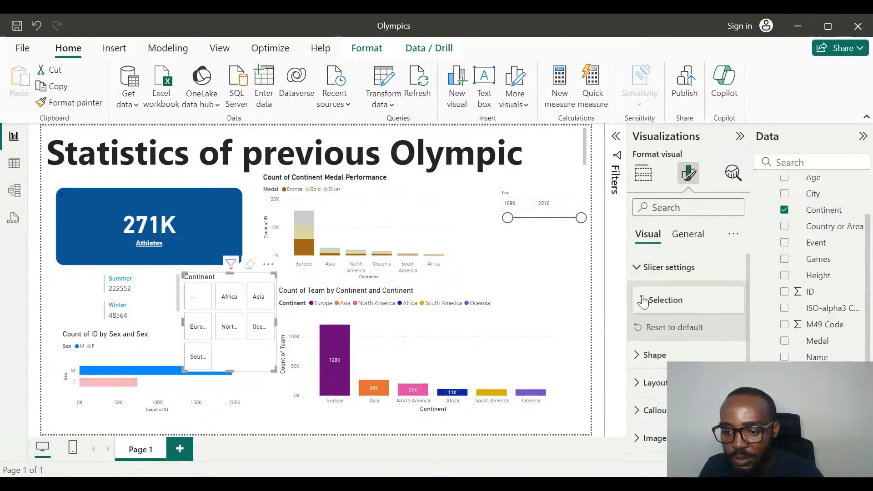
# Try the Single row arrangement in the Continent slicer's layout, keeping the Cards style.
pyautogui.scroll(-1, 642, 356)
pyautogui.click(642, 356)
pyautogui.scroll(-2, 643, 358)
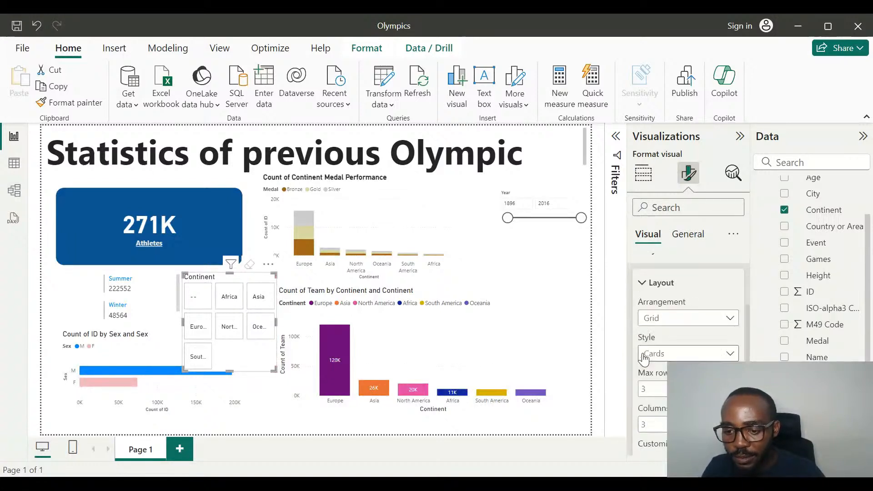
pyautogui.click(654, 315)
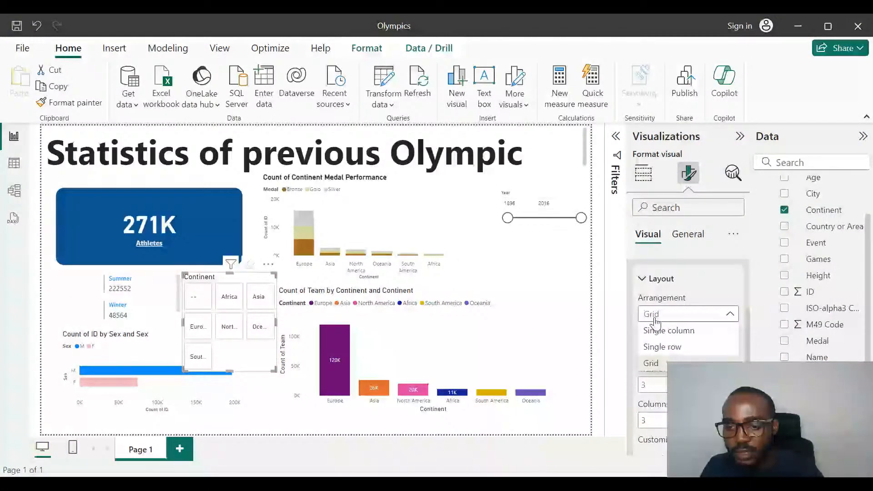
pyautogui.click(668, 347)
pyautogui.click(667, 349)
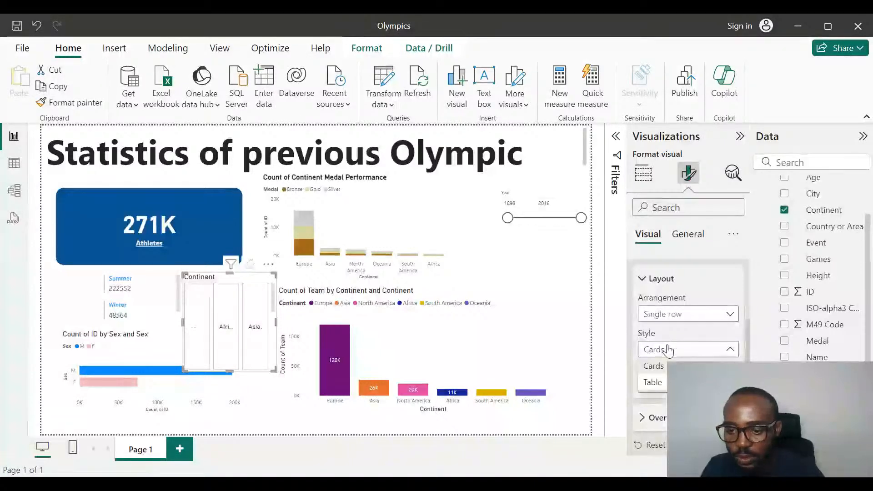
pyautogui.click(667, 349)
# Try the Single column arrangement for the Continent slicer and stretch it down toward the page's lower edge.
pyautogui.click(658, 318)
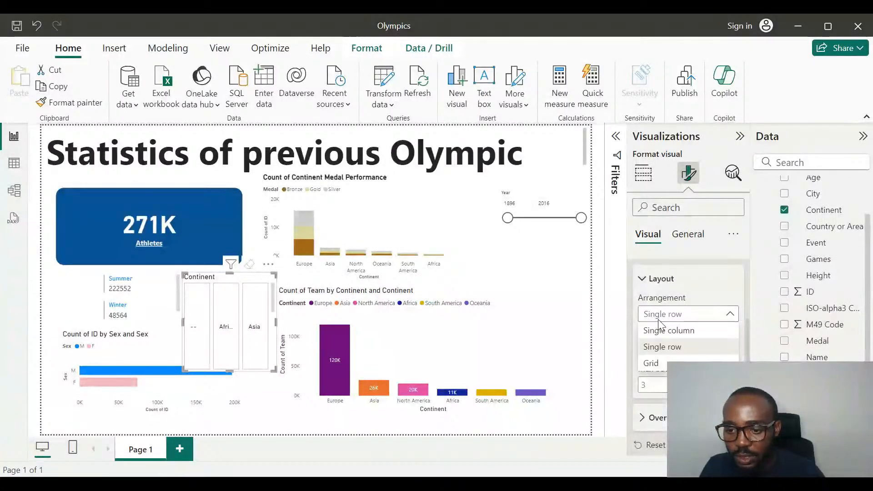
pyautogui.click(664, 330)
pyautogui.click(673, 355)
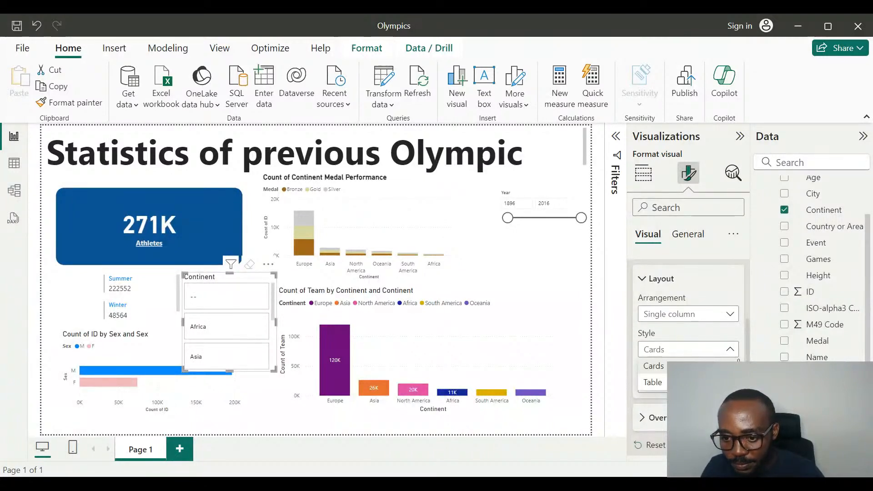
pyautogui.click(724, 283)
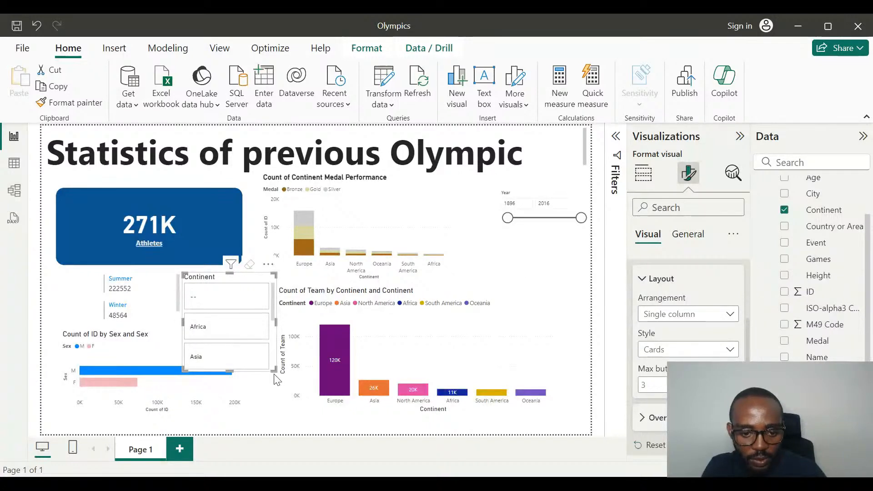
pyautogui.moveTo(272, 371); pyautogui.dragTo(269, 419)
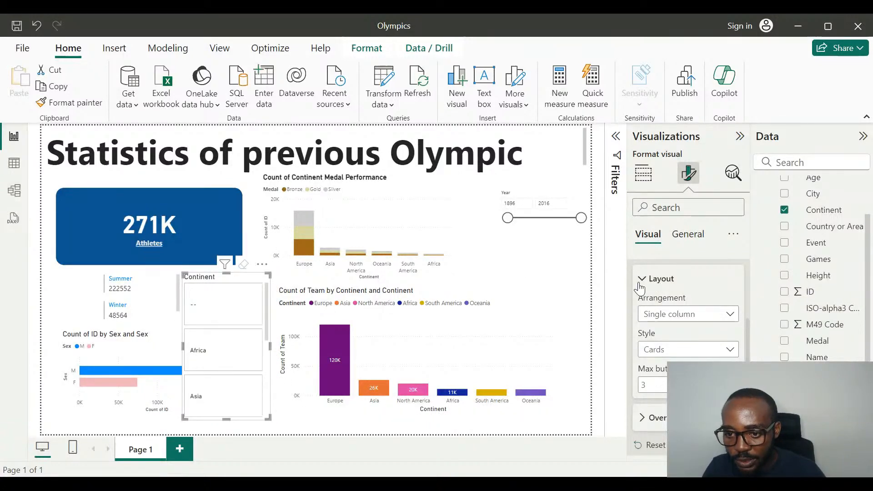
# Arrange the Continent slicer's buttons as a grid with a maximum of 4 rows shown.
pyautogui.click(653, 316)
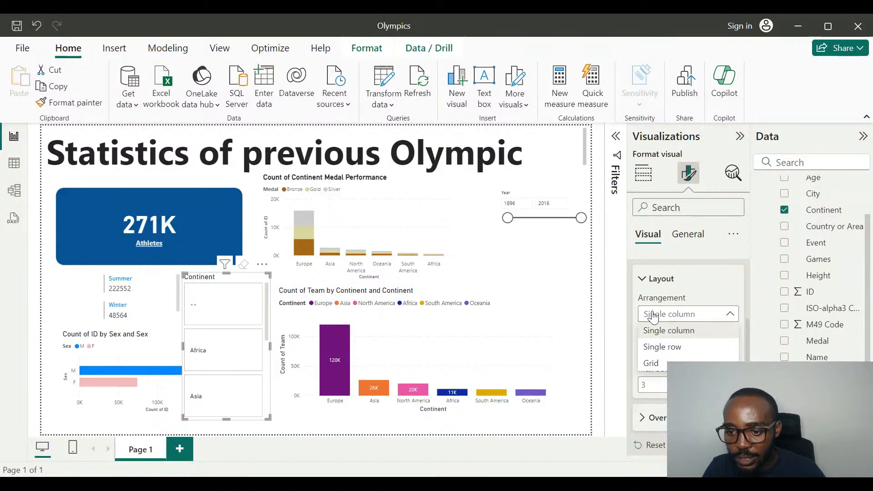
pyautogui.click(653, 317)
pyautogui.click(653, 318)
pyautogui.click(661, 362)
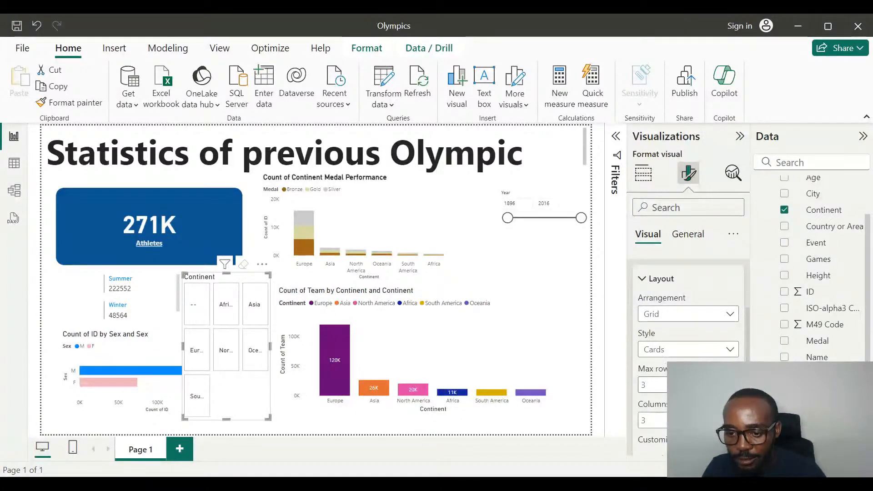
pyautogui.click(732, 387)
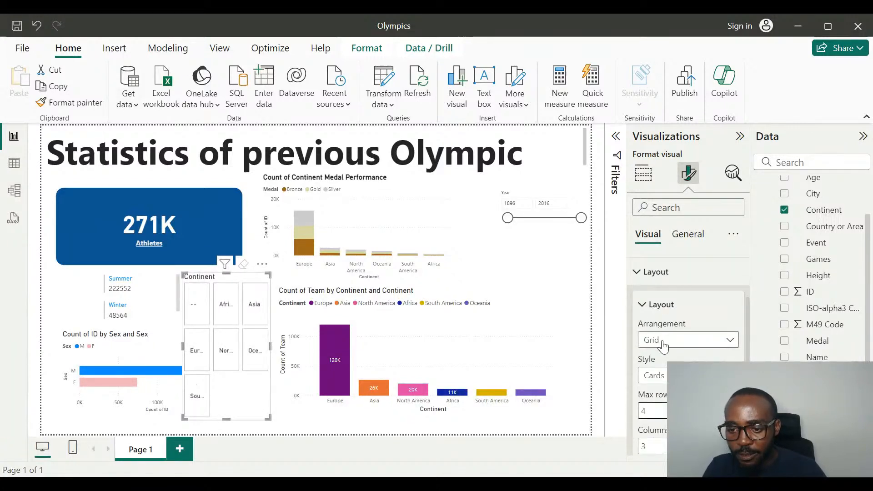
# Compare the Single row and Single column arrangements on the taller Continent slicer.
pyautogui.click(662, 343)
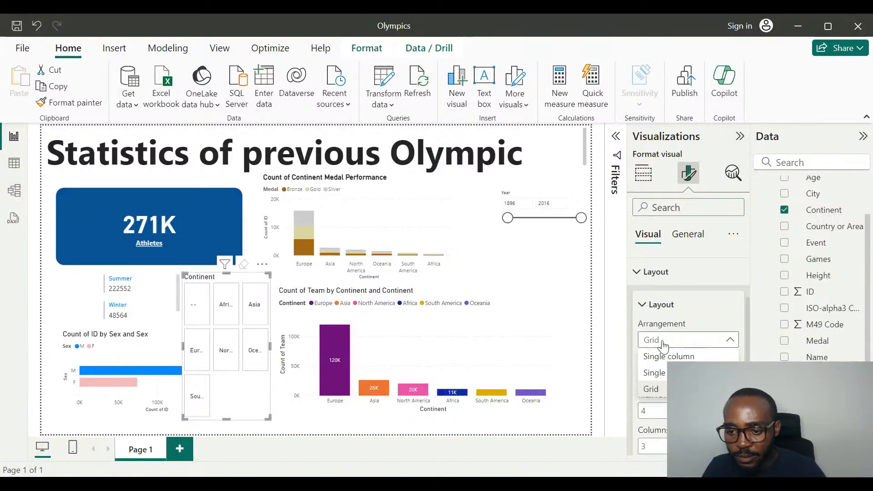
pyautogui.click(664, 373)
pyautogui.click(664, 349)
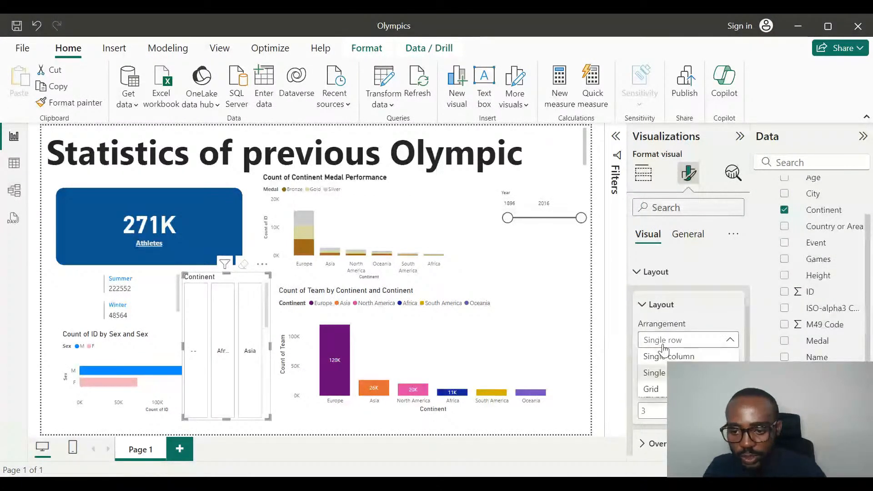
pyautogui.click(661, 356)
# Try a maximum of 1 and 2 buttons shown in the single-column Continent slicer, and restore it to 3.
pyautogui.scroll(-2, 661, 353)
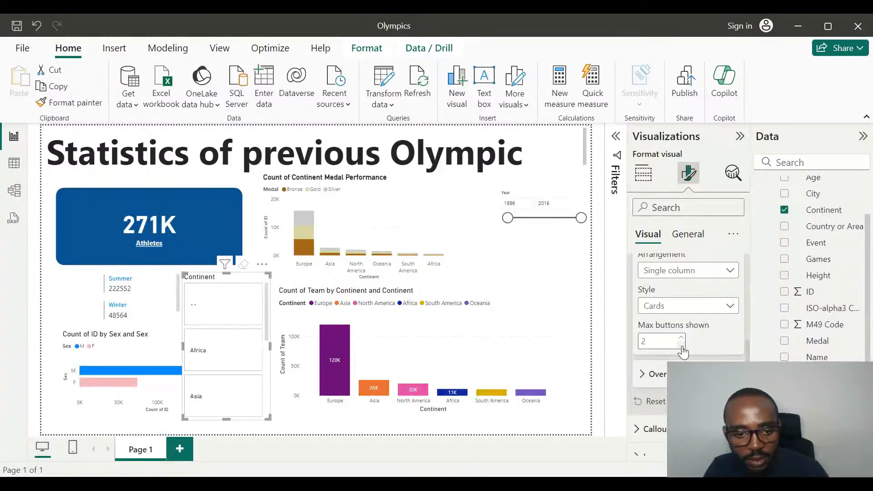
pyautogui.click(682, 349)
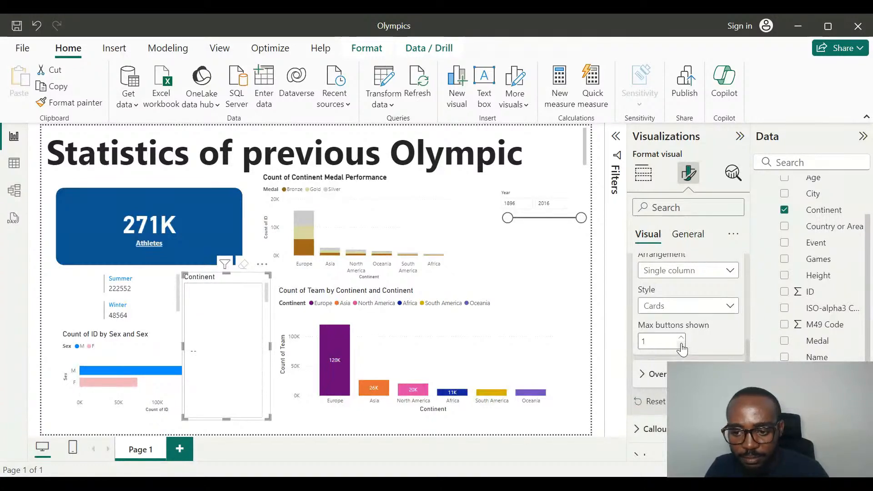
pyautogui.click(682, 342)
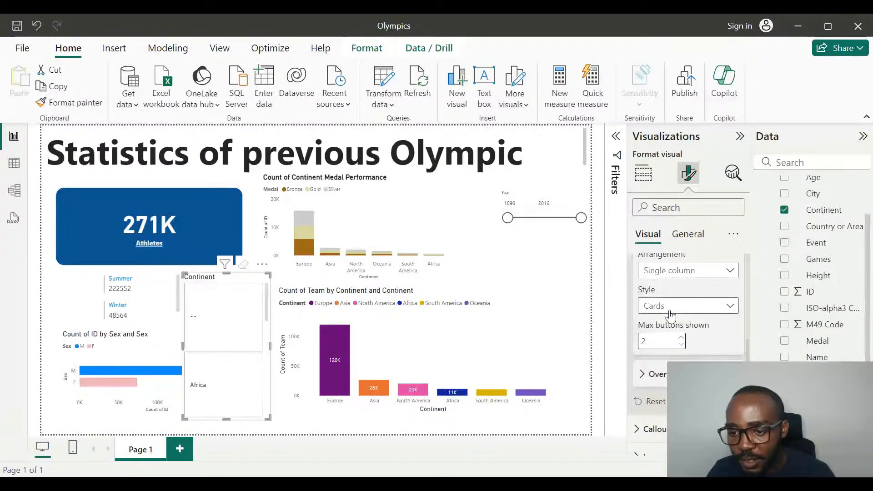
pyautogui.scroll(1, 670, 314)
pyautogui.click(673, 341)
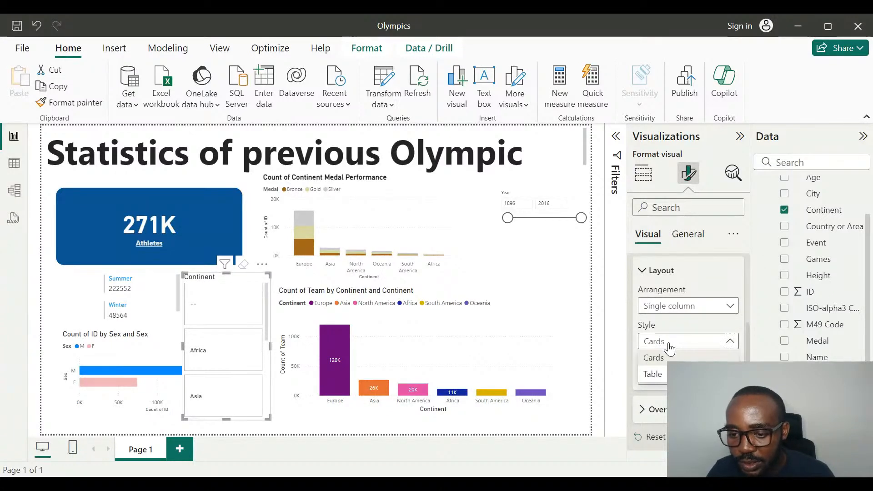
# Set the Continent slicer's arrangement to Grid and make it wider and slightly shorter so the full continent names fit.
pyautogui.click(665, 306)
pyautogui.click(665, 308)
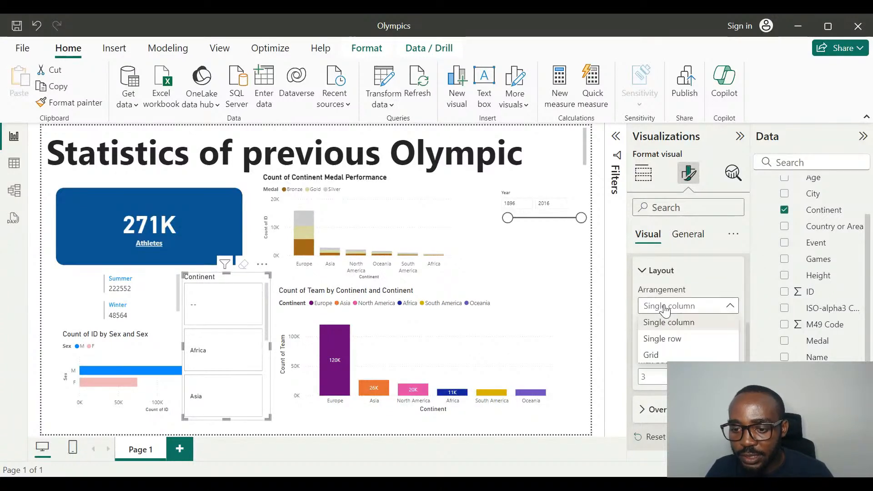
pyautogui.click(646, 356)
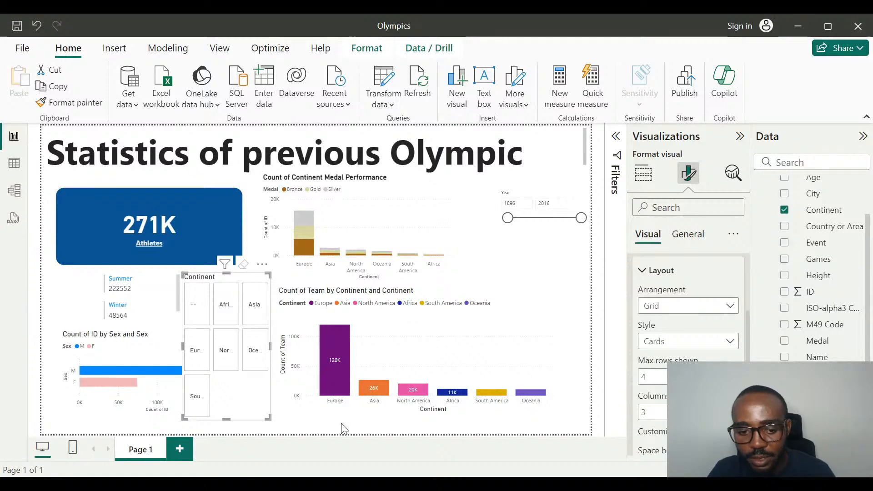
pyautogui.moveTo(268, 417); pyautogui.dragTo(364, 384)
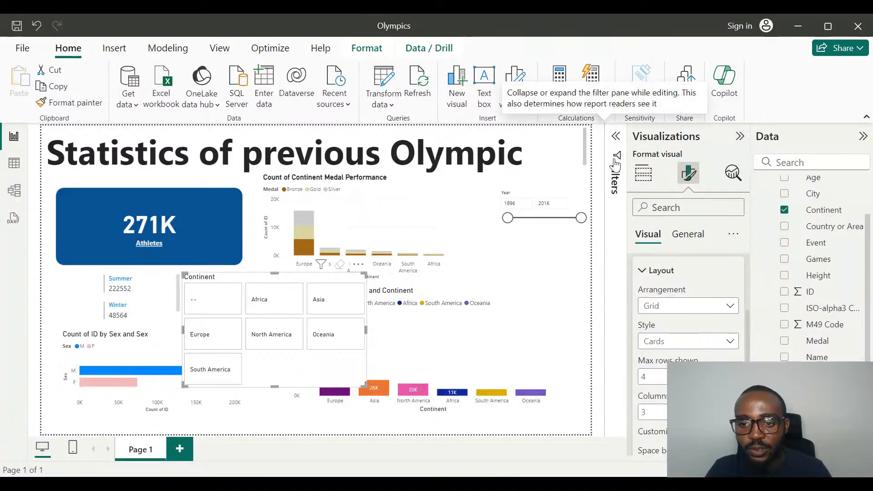
# Exclude the (Blank) value from the Continent slicer with a basic filter on this visual.
pyautogui.click(616, 136)
pyautogui.click(526, 227)
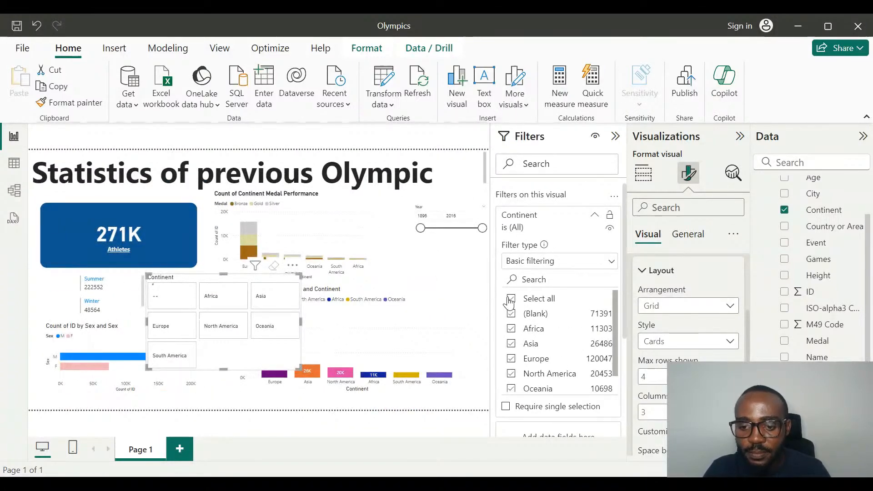
pyautogui.click(511, 314)
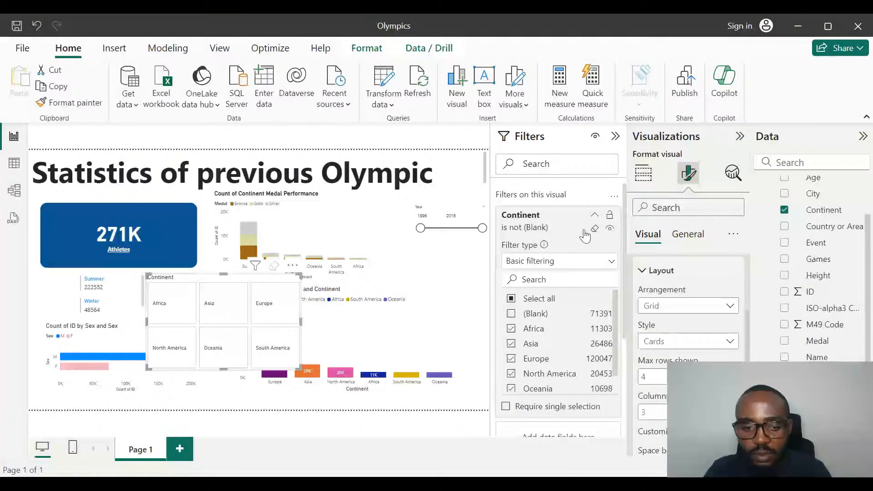
pyautogui.click(578, 230)
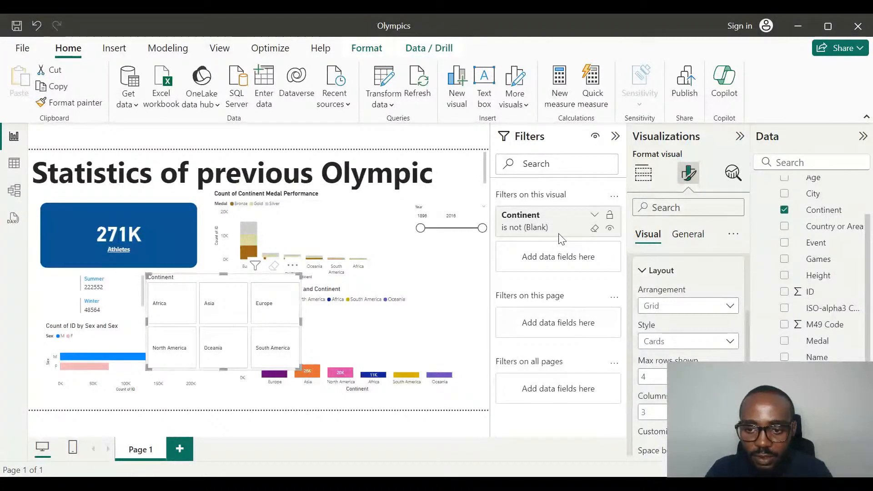
# Move the Continent slicer to the area directly beneath the Year slicer and shrink it so it clears the neighbouring charts.
pyautogui.moveTo(252, 280); pyautogui.dragTo(441, 263)
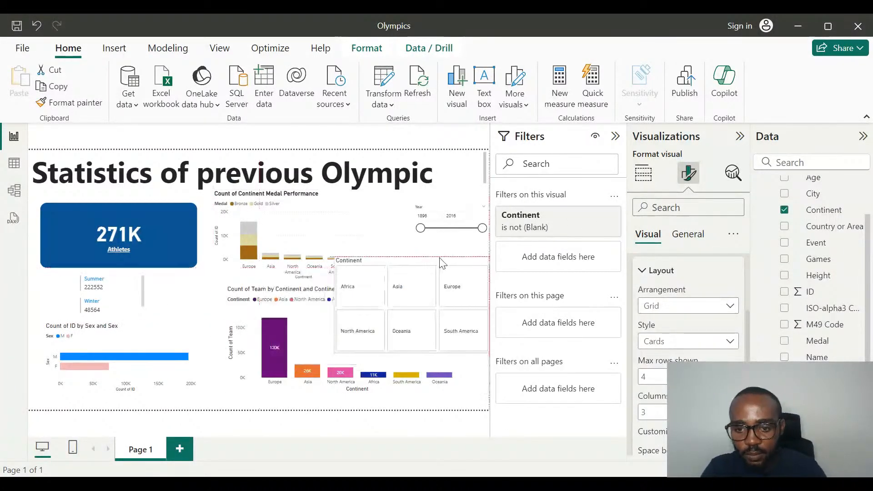
pyautogui.click(616, 136)
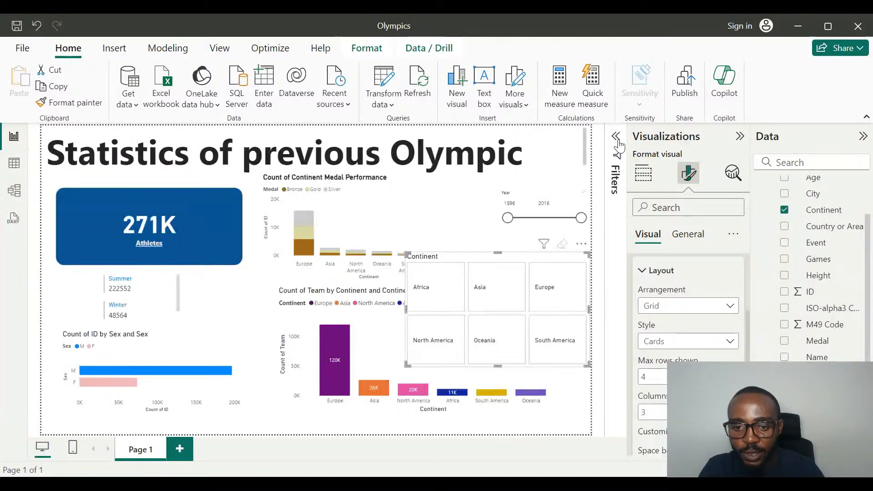
pyautogui.moveTo(407, 365); pyautogui.dragTo(477, 313)
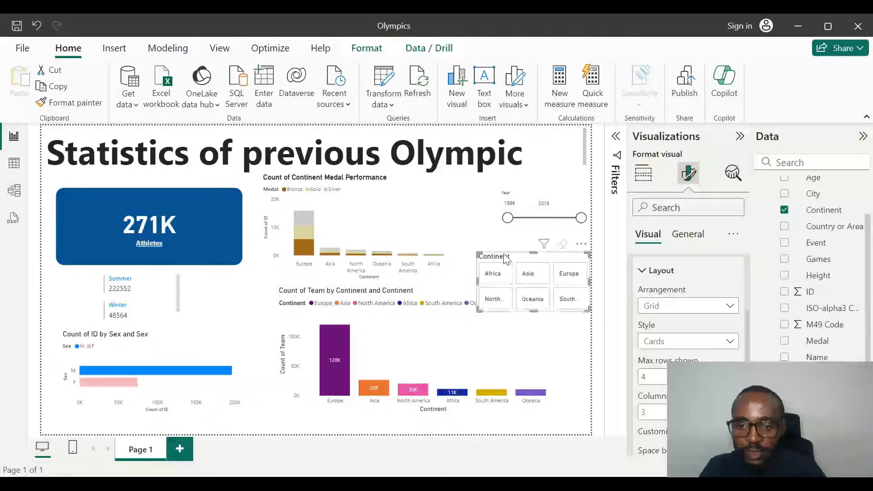
pyautogui.moveTo(510, 265); pyautogui.dragTo(507, 249)
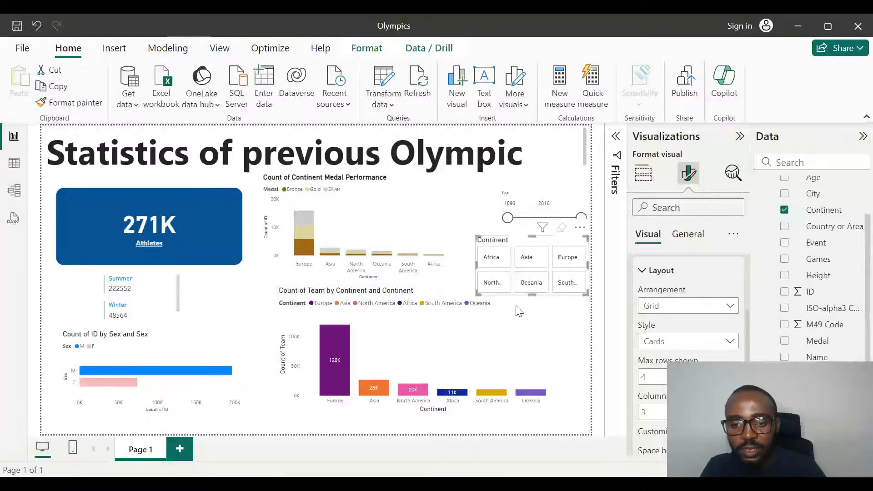
# Test the Continent slicer with Africa, Asia and Oceania in turn, and clear the selection.
pyautogui.click(497, 263)
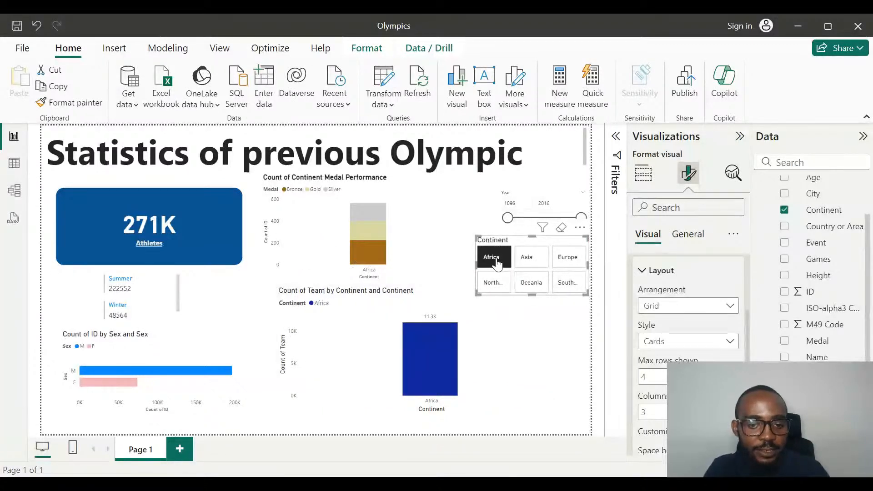
pyautogui.click(536, 267)
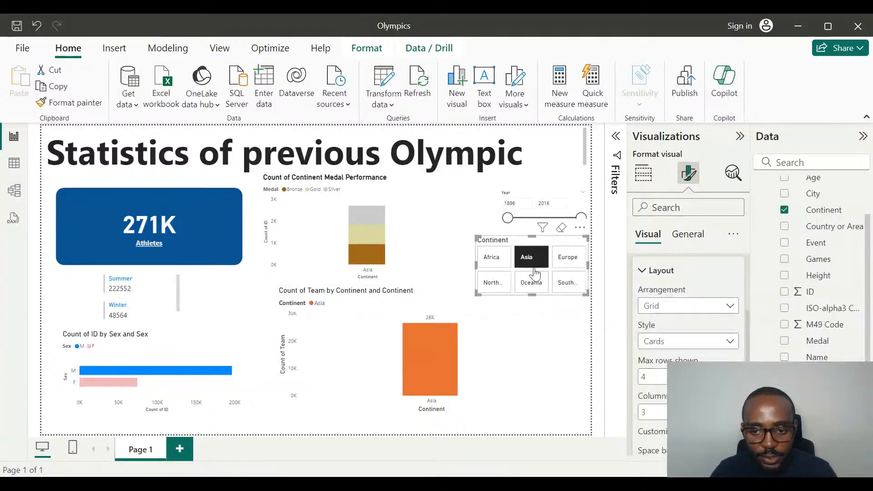
pyautogui.click(536, 284)
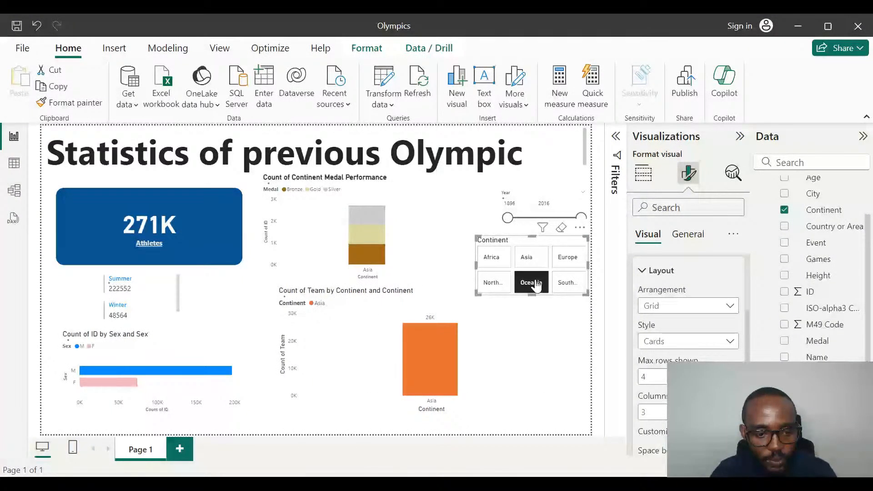
pyautogui.click(536, 286)
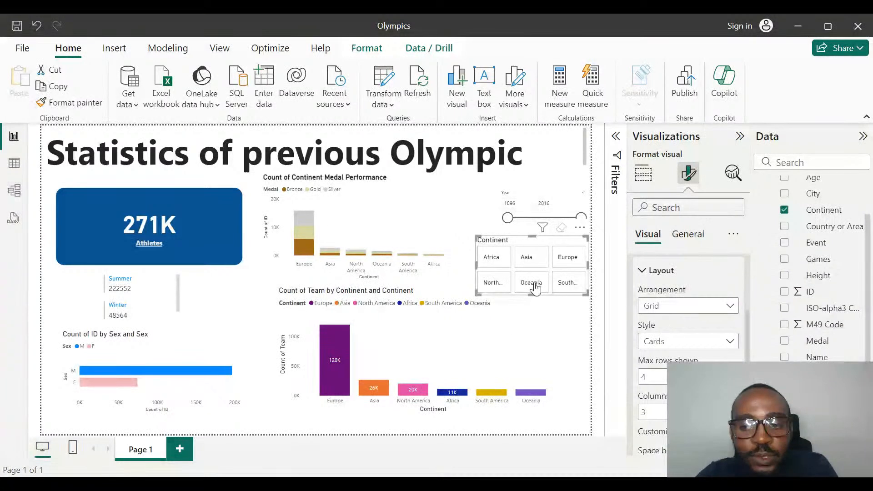
# Free up space around the canvas, deselect the slicer and review the whole report page.
pyautogui.click(738, 144)
pyautogui.click(863, 136)
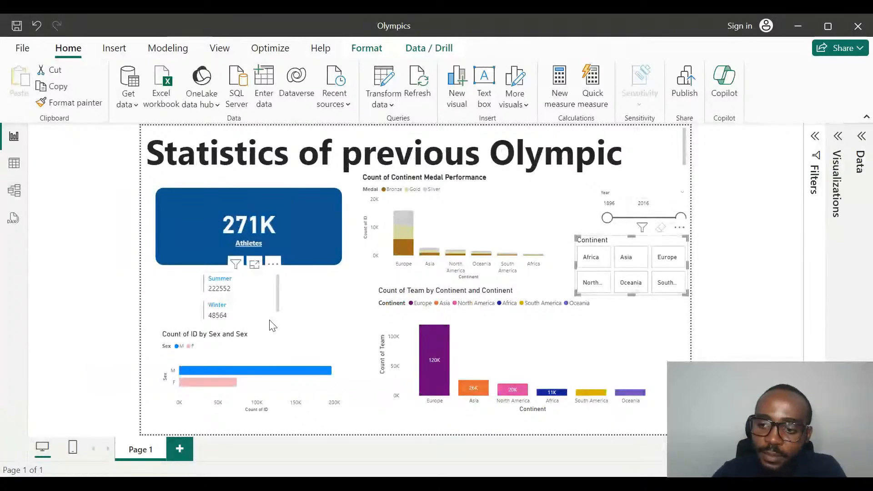
pyautogui.click(734, 324)
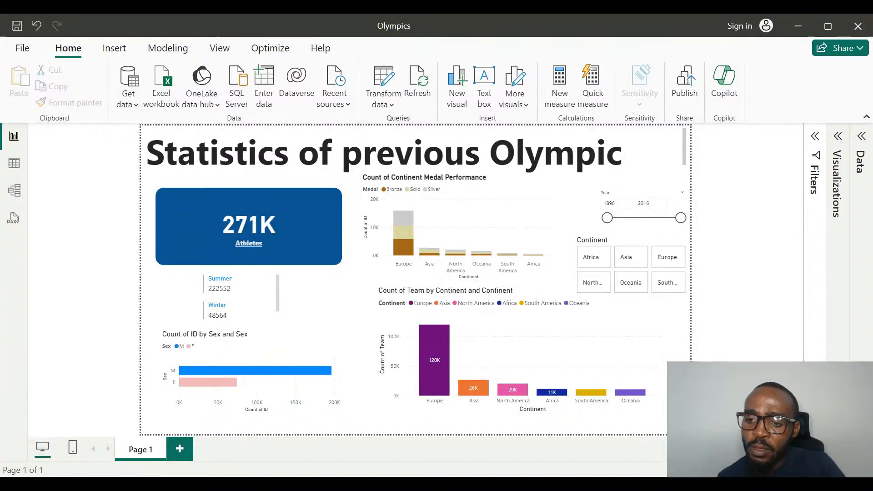
pyautogui.click(607, 203)
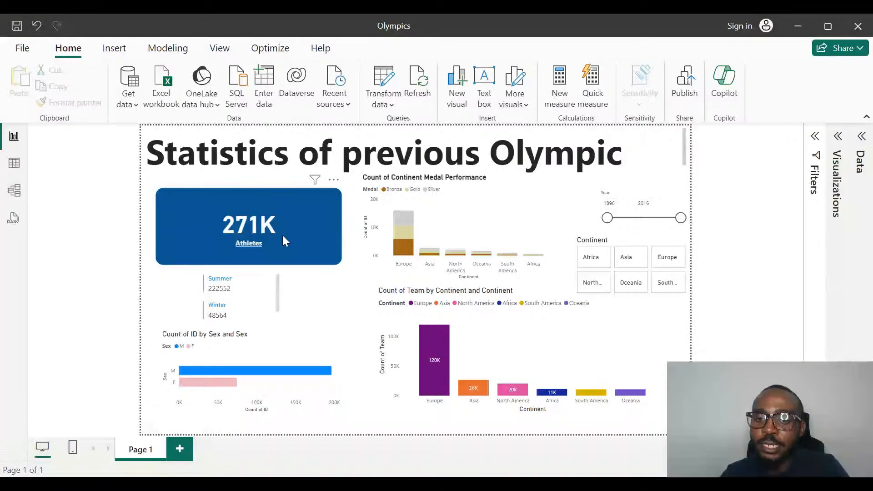
# Add a second report page and insert an empty line chart on it.
pyautogui.click(179, 449)
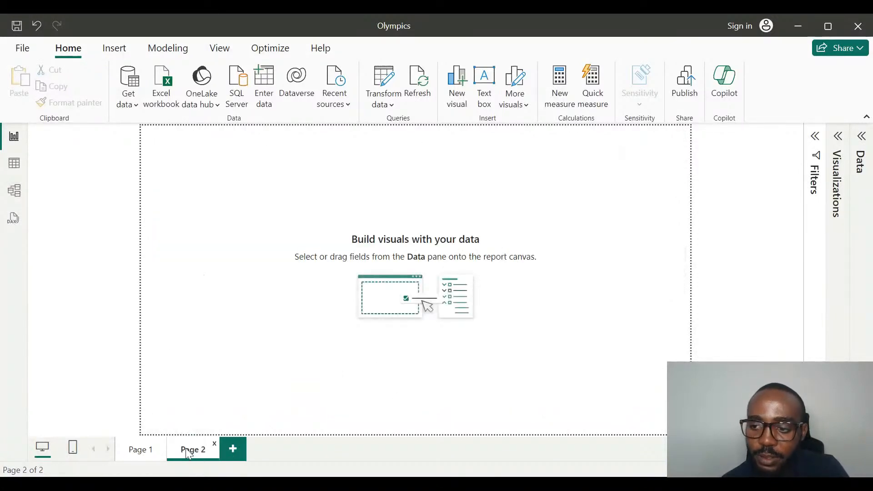
pyautogui.click(863, 137)
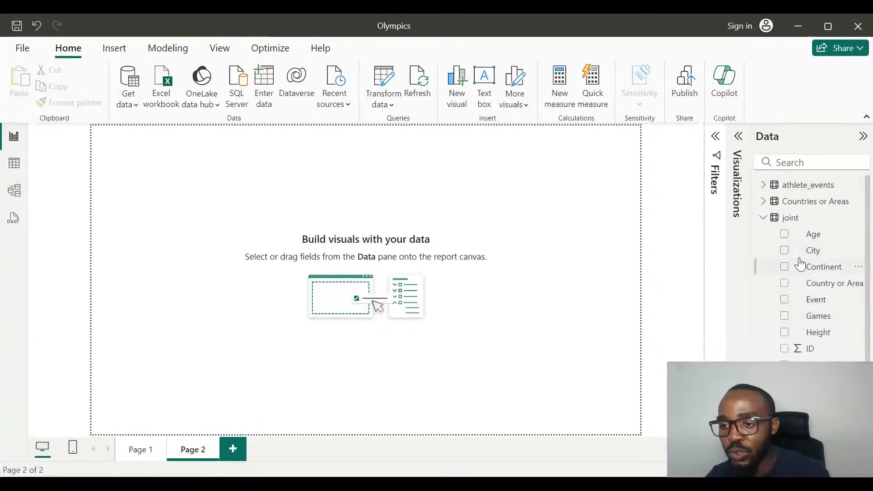
pyautogui.click(737, 146)
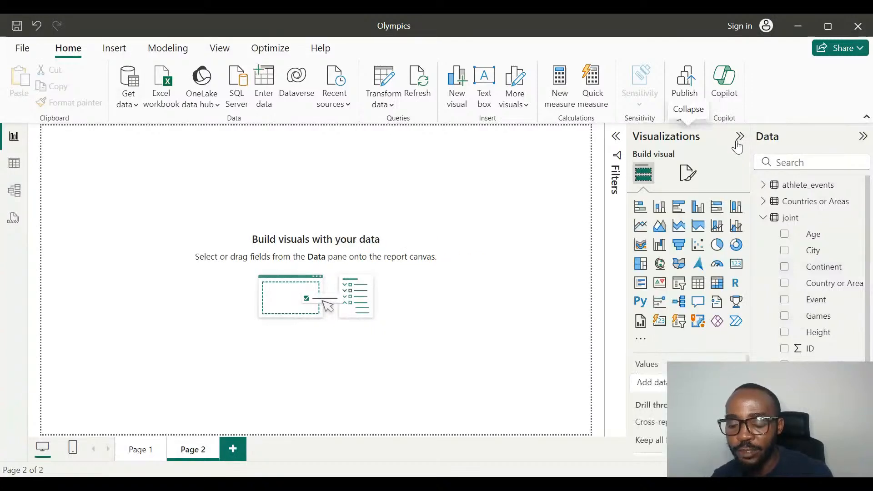
pyautogui.click(640, 225)
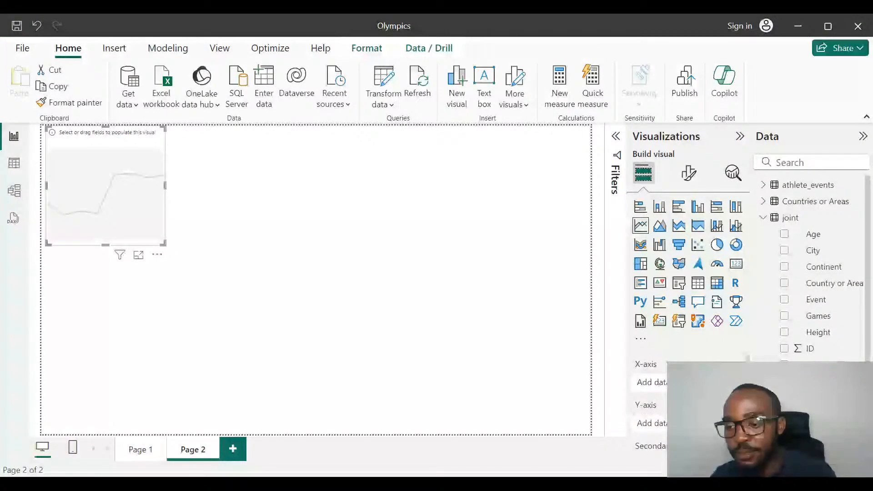
# Assign the joint table's Year field to the line chart's X-axis.
pyautogui.scroll(-5, 814, 269)
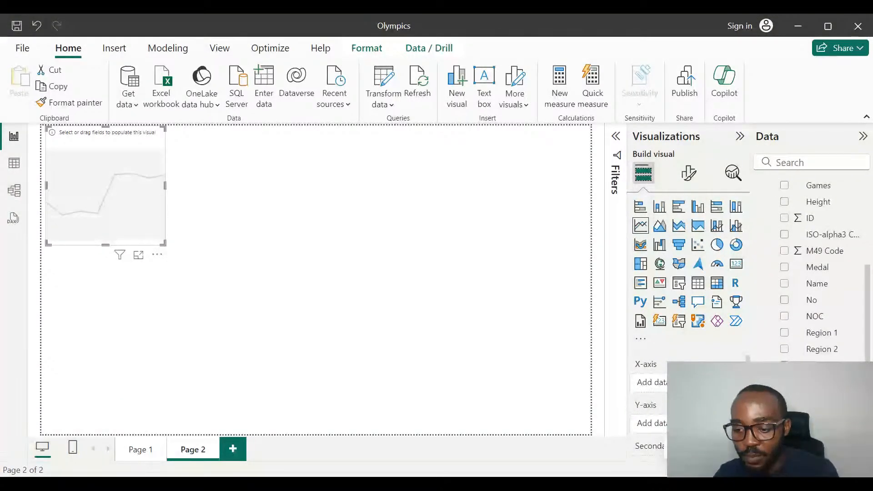
pyautogui.click(784, 447)
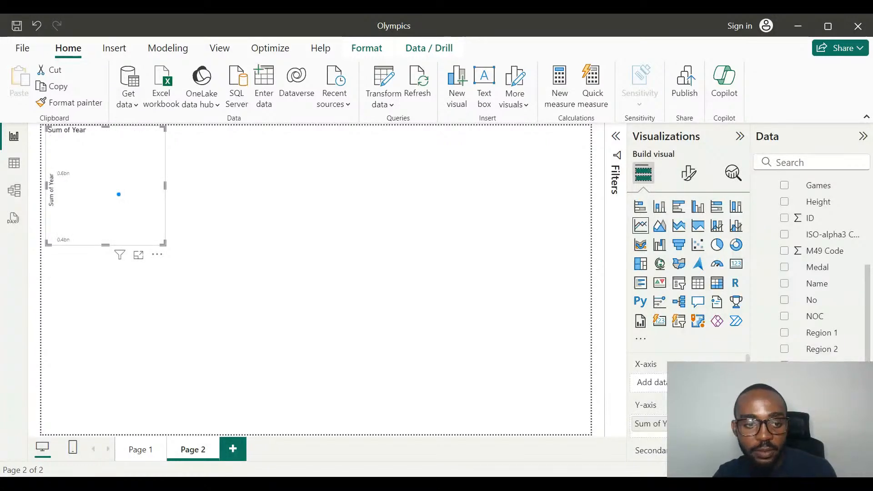
pyautogui.moveTo(678, 423); pyautogui.dragTo(671, 384)
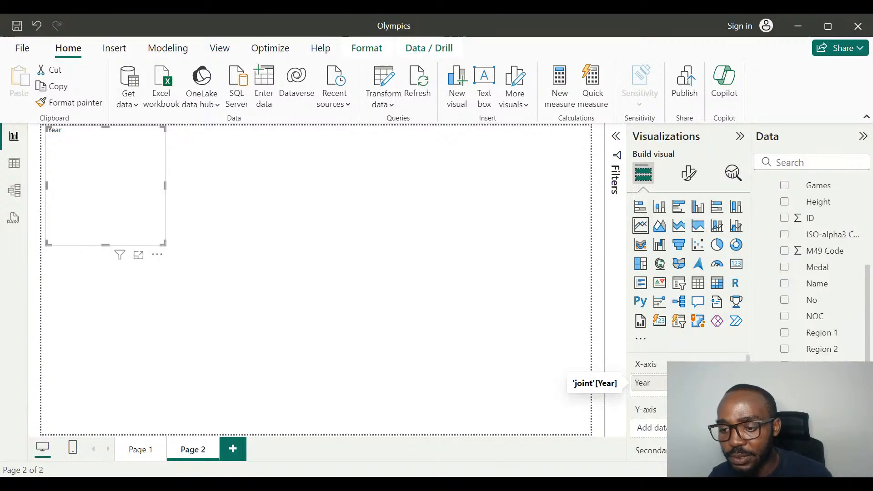
# Add the Continent field as the line chart's legend and check its field assignments.
pyautogui.scroll(3, 827, 312)
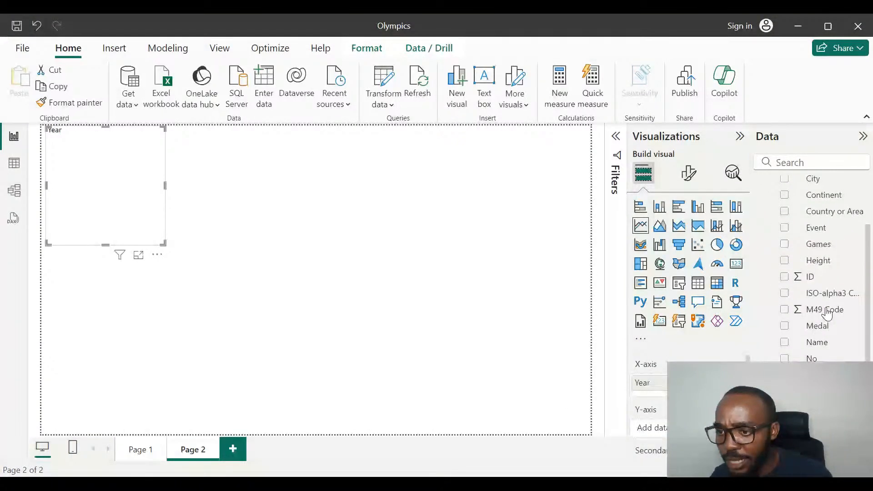
pyautogui.click(785, 220)
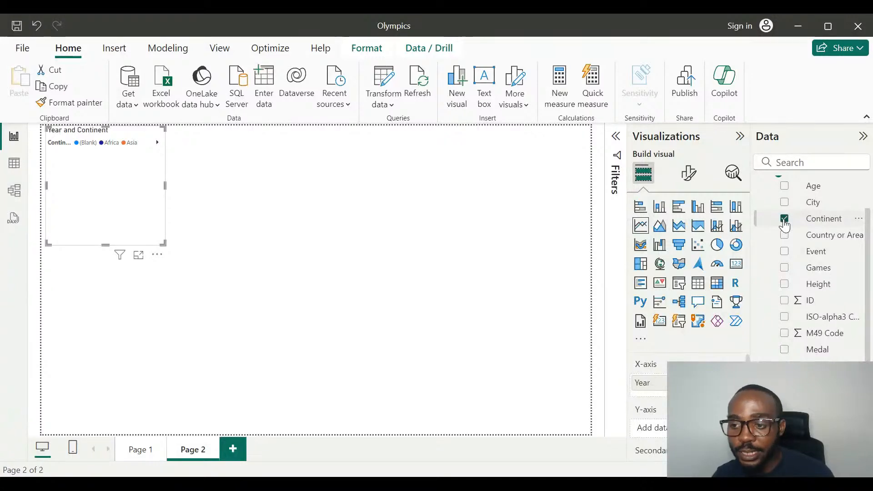
pyautogui.scroll(-2, 645, 398)
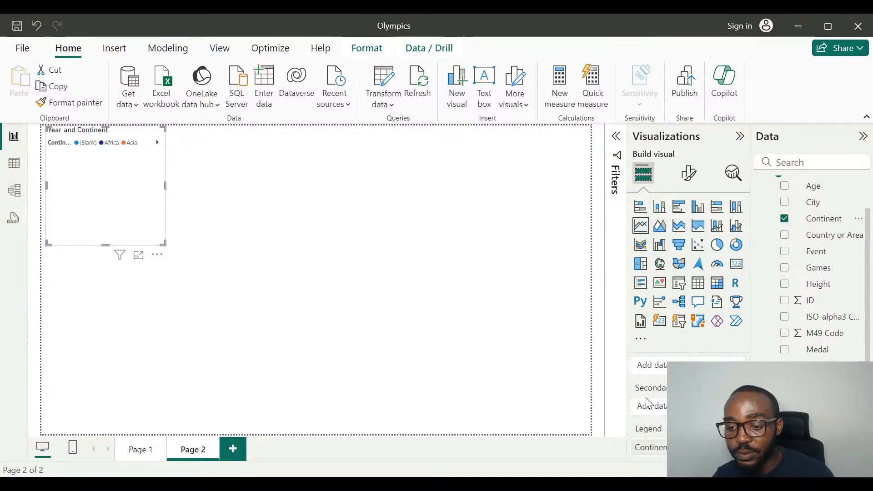
pyautogui.scroll(-1, 649, 403)
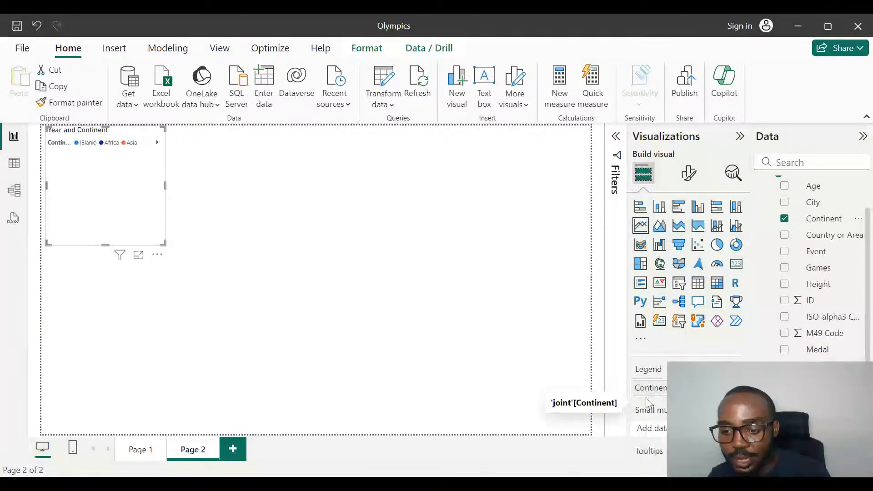
pyautogui.scroll(3, 648, 403)
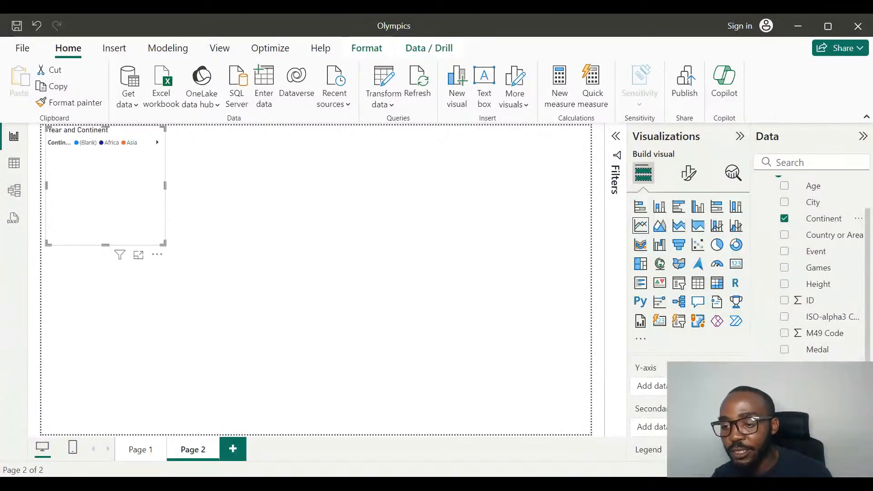
# Plot the count of Team on the line chart's Y-axis and enlarge the chart to cover most of the page.
pyautogui.scroll(-3, 819, 268)
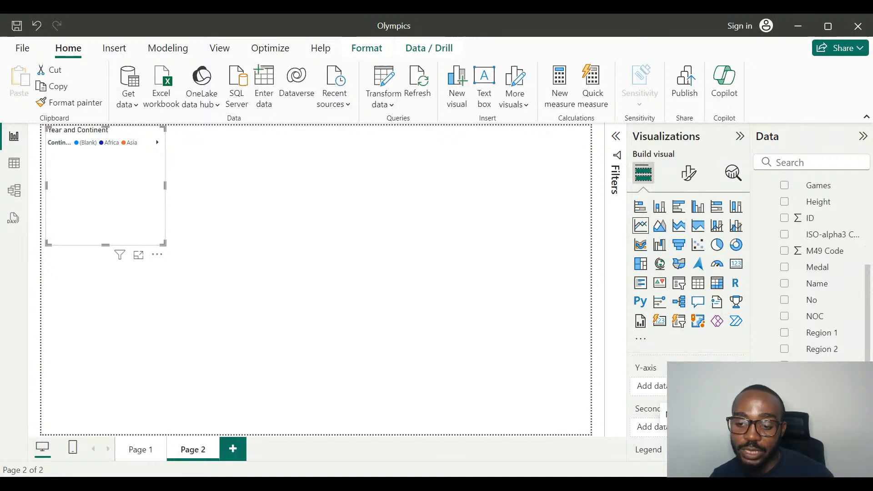
pyautogui.moveTo(814, 415); pyautogui.dragTo(682, 386)
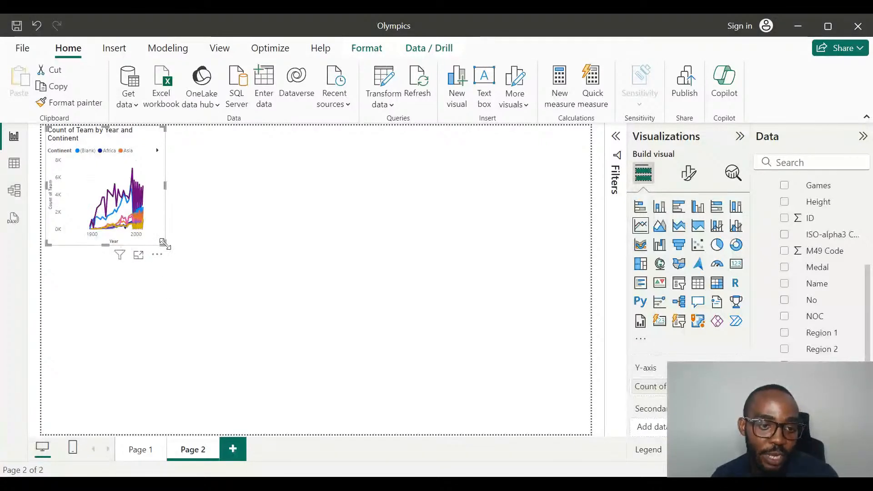
pyautogui.moveTo(165, 244); pyautogui.dragTo(516, 403)
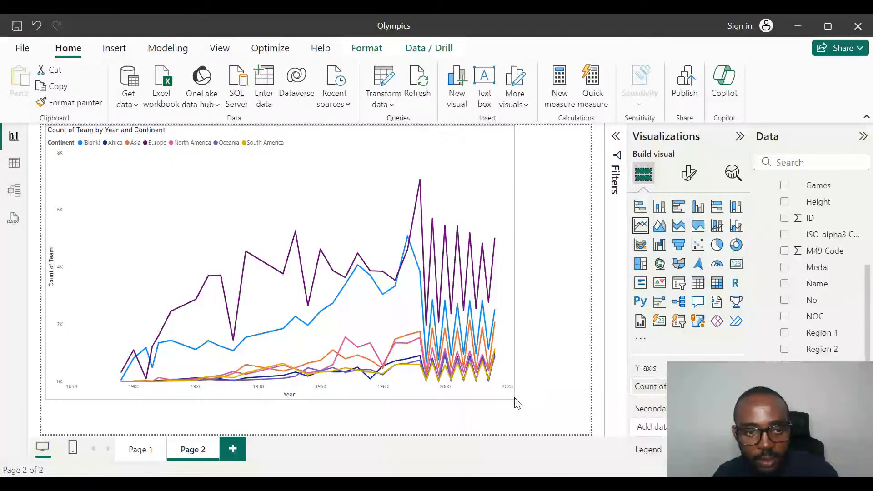
# Filter the line chart by Continent to exclude the (Blank) value.
pyautogui.click(616, 136)
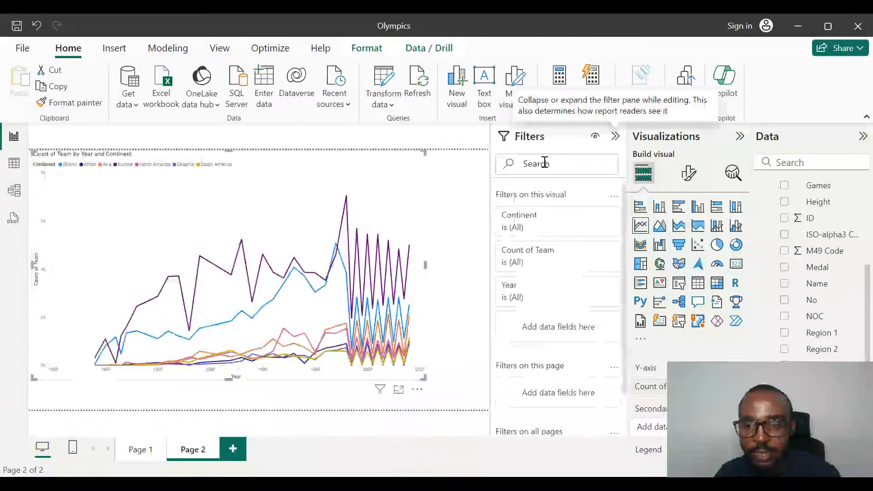
pyautogui.click(536, 227)
pyautogui.click(510, 298)
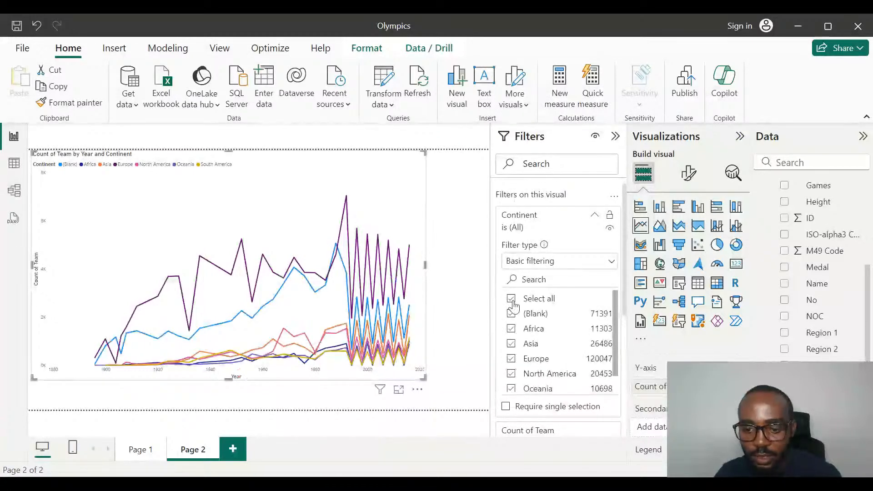
pyautogui.click(514, 316)
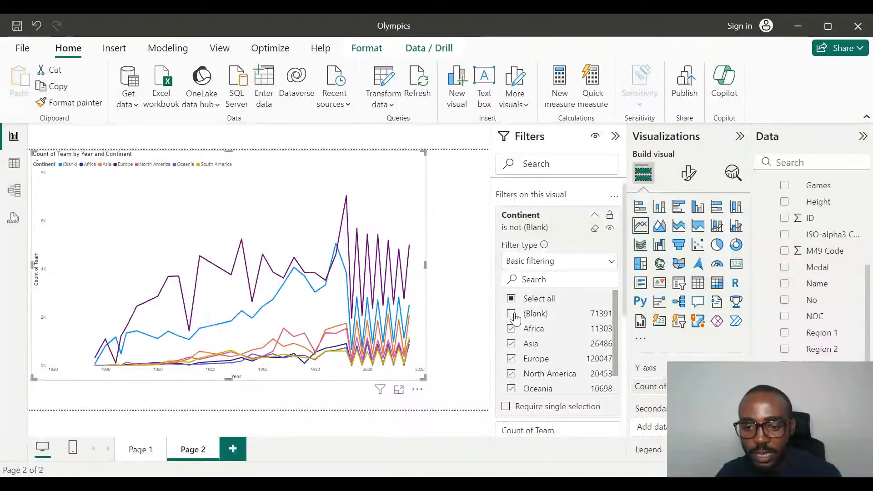
pyautogui.click(616, 136)
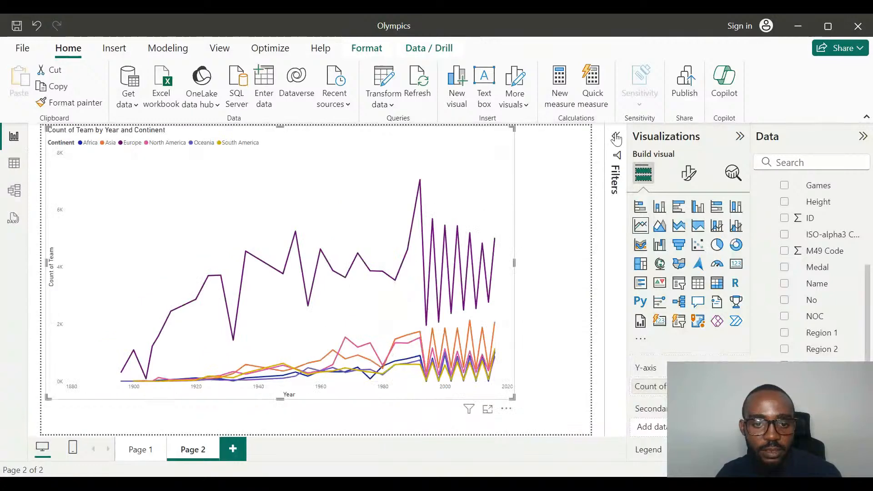
# Lower the line chart's upper edge to leave free space above it on the page.
pyautogui.click(544, 269)
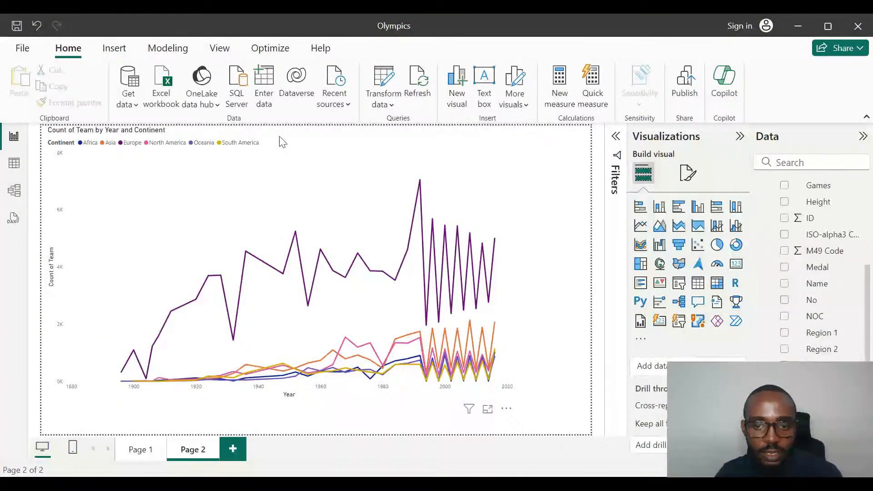
pyautogui.click(336, 138)
pyautogui.moveTo(282, 130); pyautogui.dragTo(290, 165)
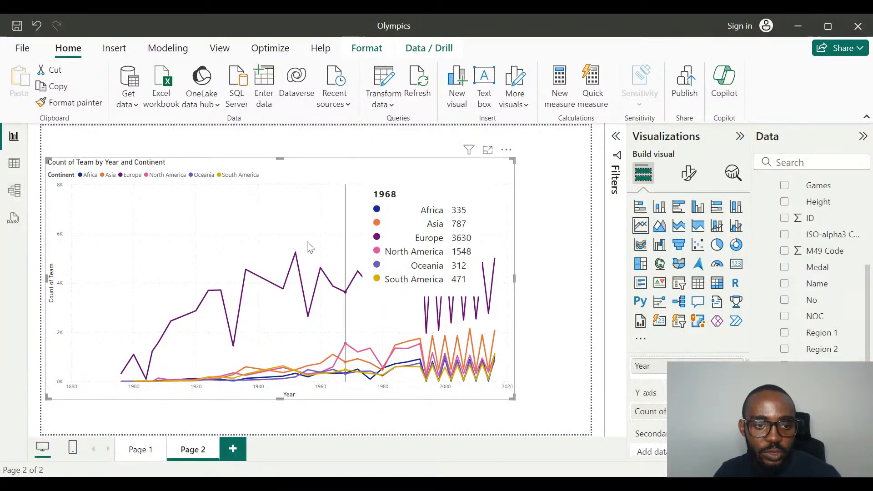
# Change the line chart's title to "Continents and their reps over the years".
pyautogui.click(684, 178)
pyautogui.click(679, 234)
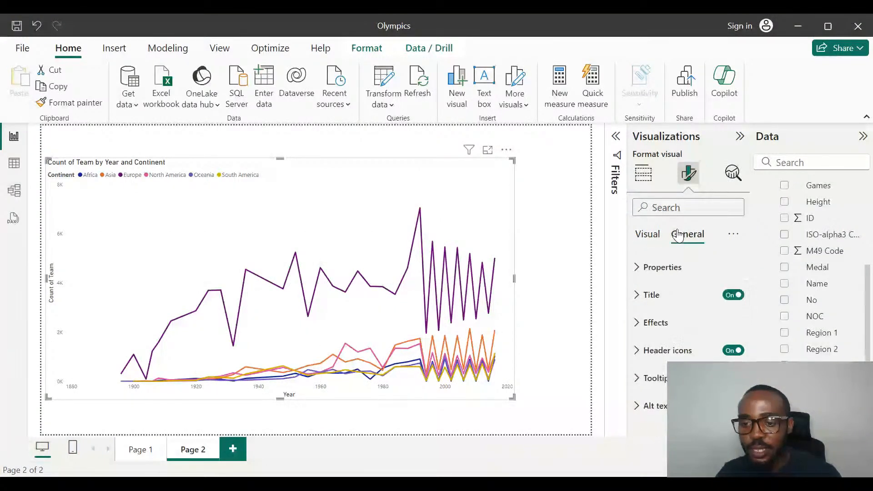
pyautogui.click(636, 295)
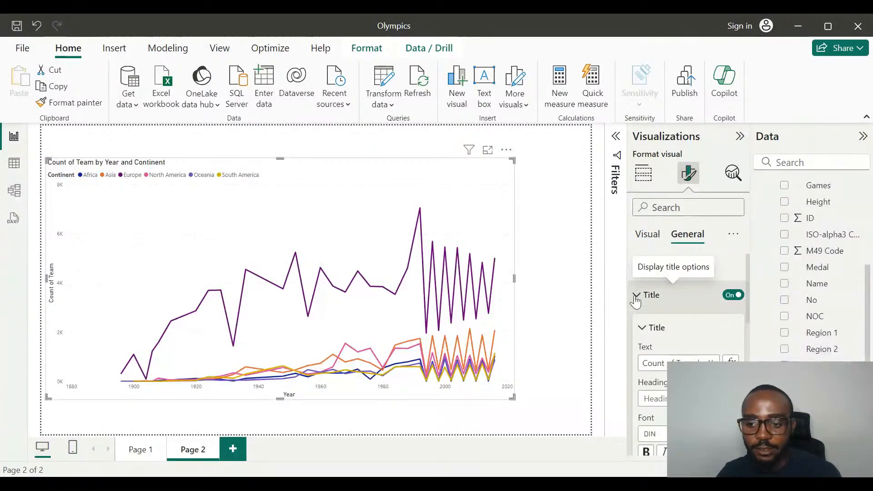
pyautogui.click(678, 363)
pyautogui.hotkey('ctrl', 'a')
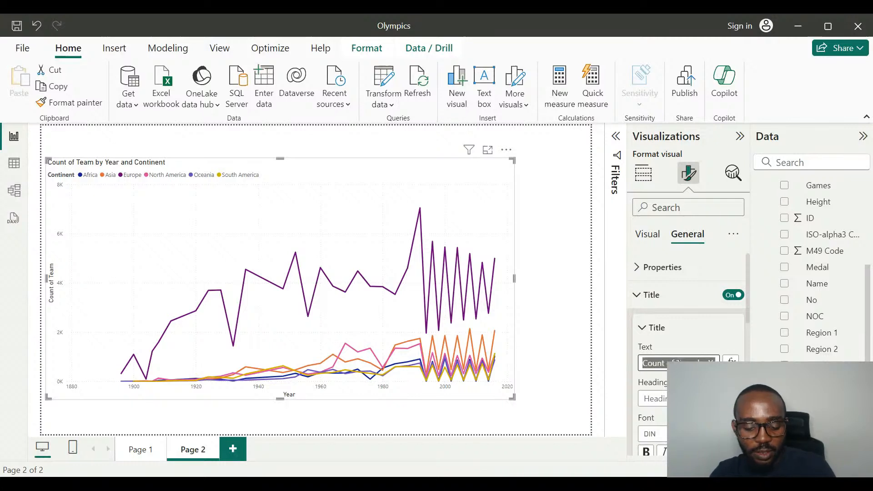
pyautogui.write('Contin')
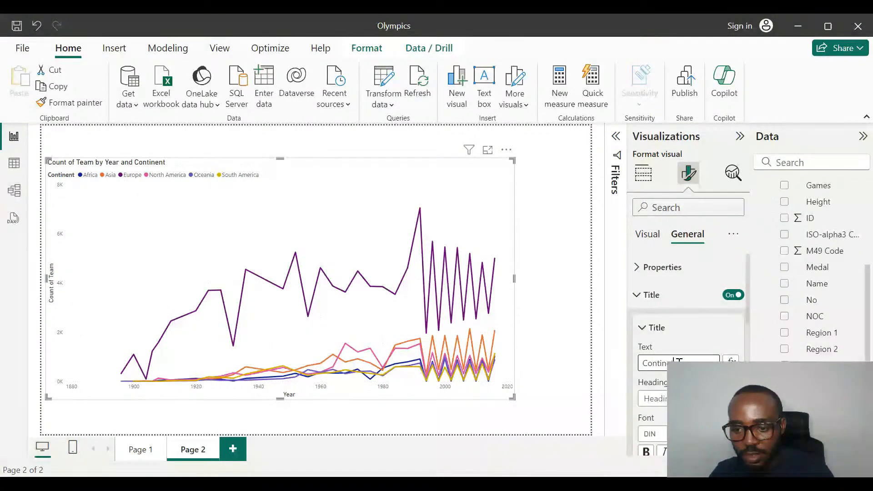
pyautogui.write('ets')
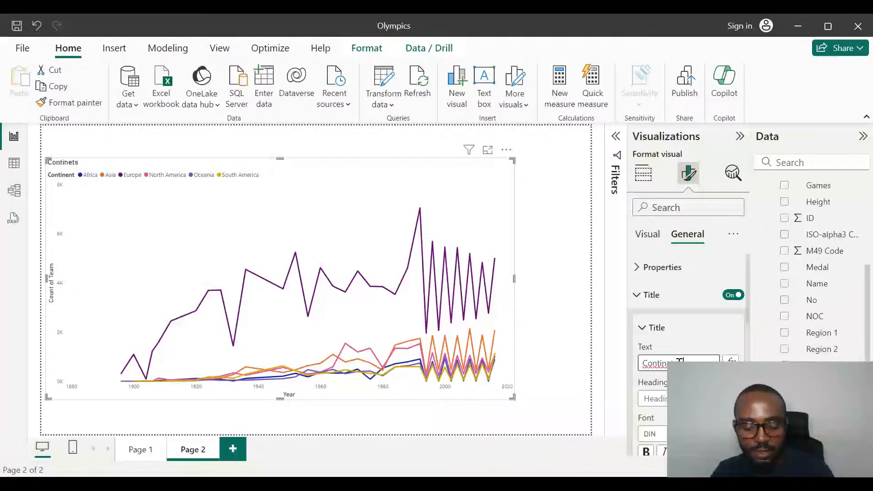
pyautogui.write(' and their rep')
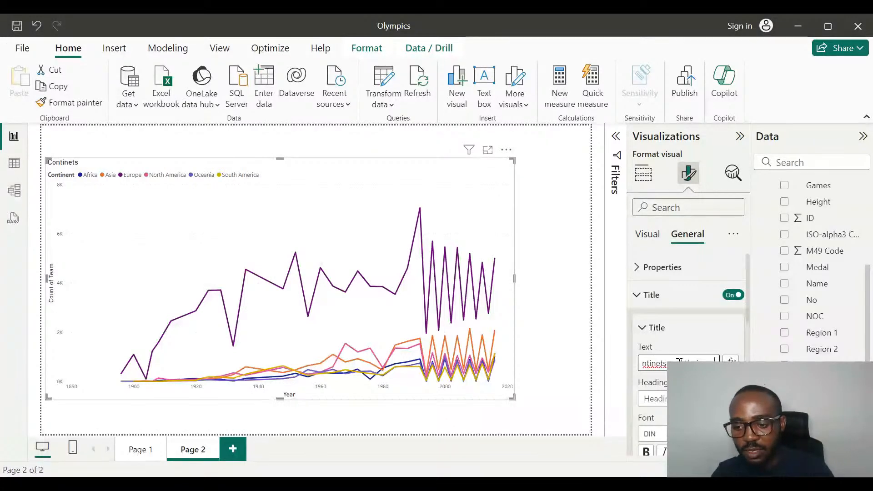
pyautogui.write('rese')
pyautogui.press('BackSpace')
pyautogui.press('BackSpace')
pyautogui.press('BackSpace')
pyautogui.press('BackSpace')
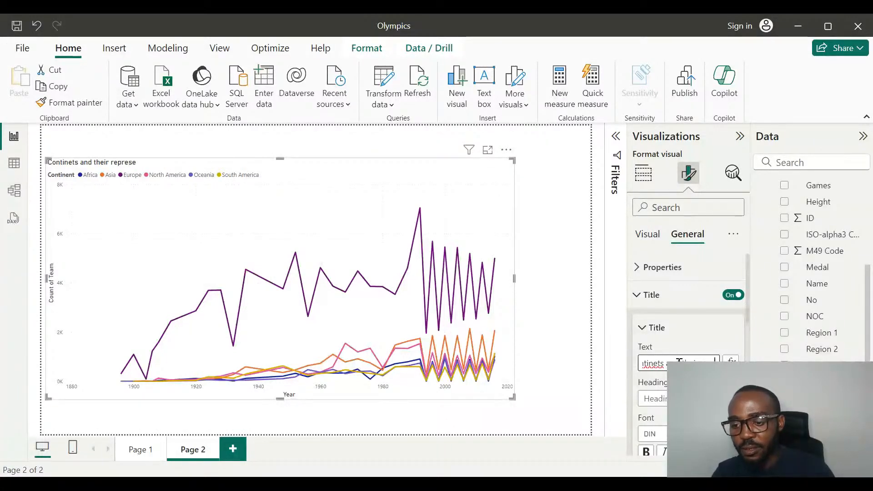
pyautogui.write('s')
pyautogui.write(' over the')
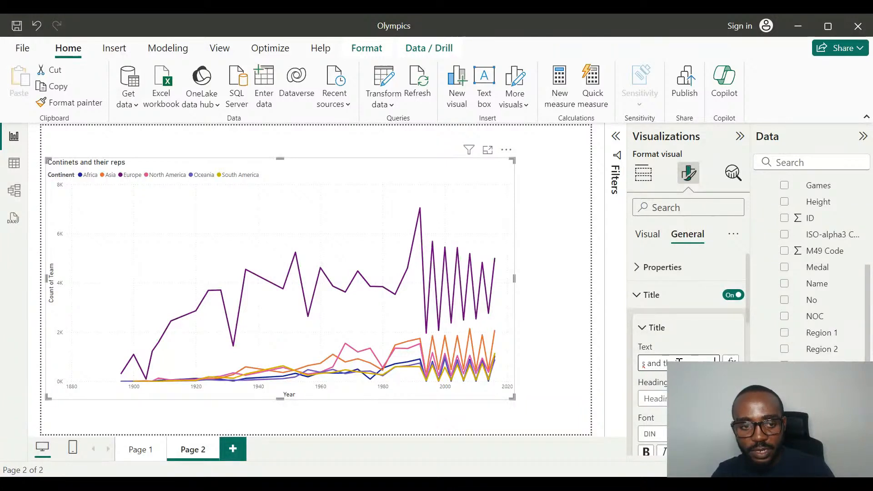
pyautogui.write(' years')
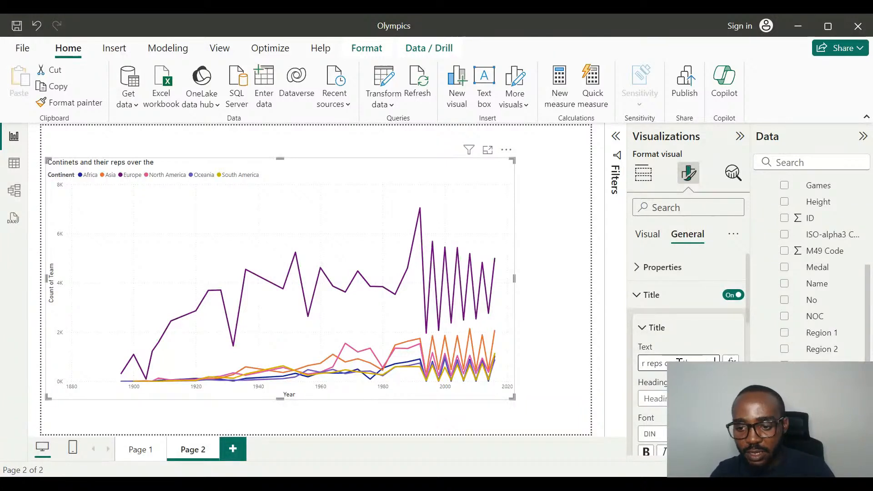
pyautogui.press('Home')
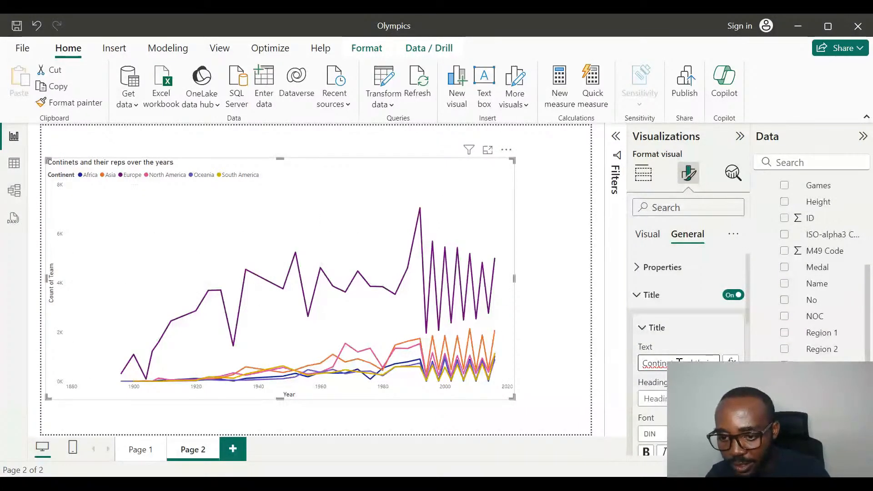
pyautogui.click(663, 364)
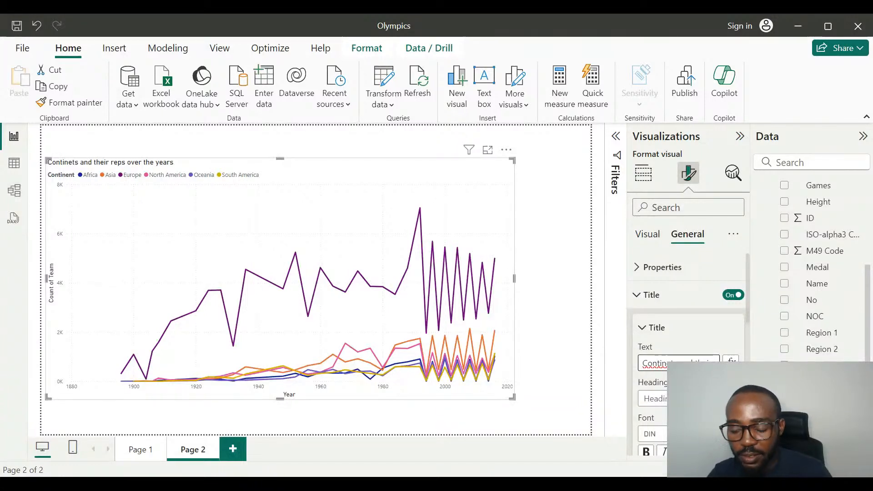
pyautogui.write('n')
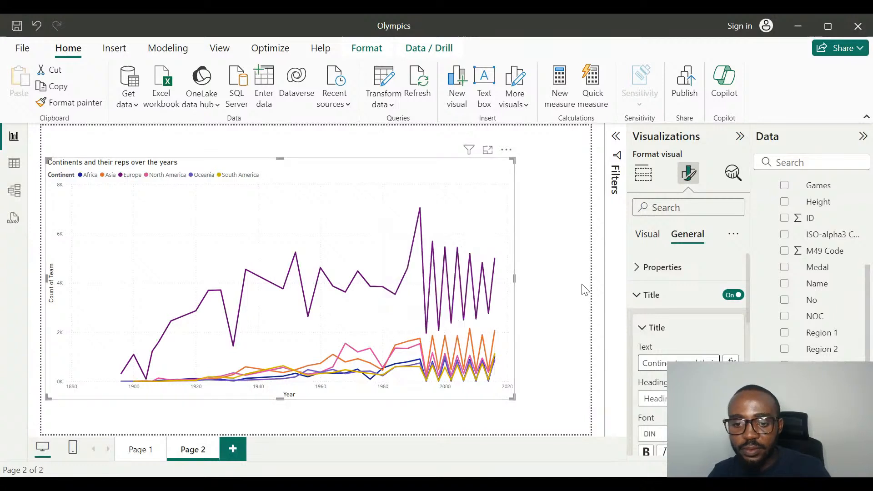
pyautogui.click(572, 247)
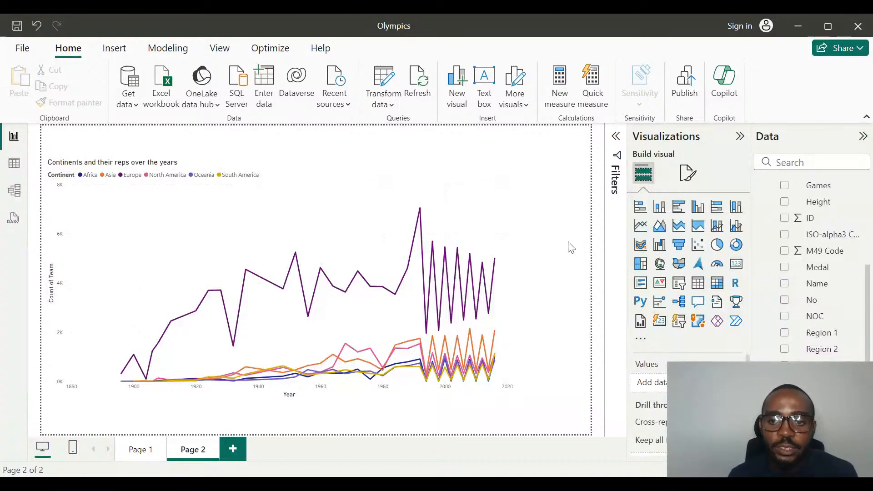
# Insert a text box and reshape it into a wide, short box over the lower part of the line chart.
pyautogui.click(484, 79)
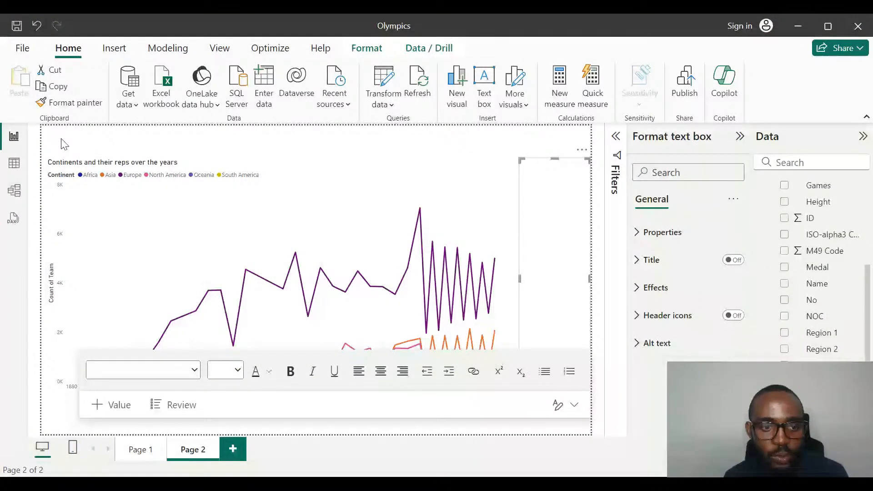
pyautogui.click(164, 186)
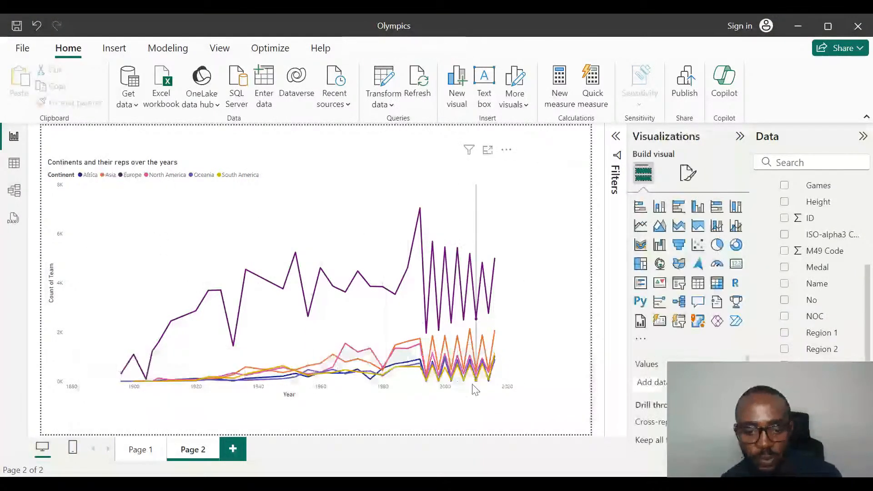
pyautogui.click(584, 283)
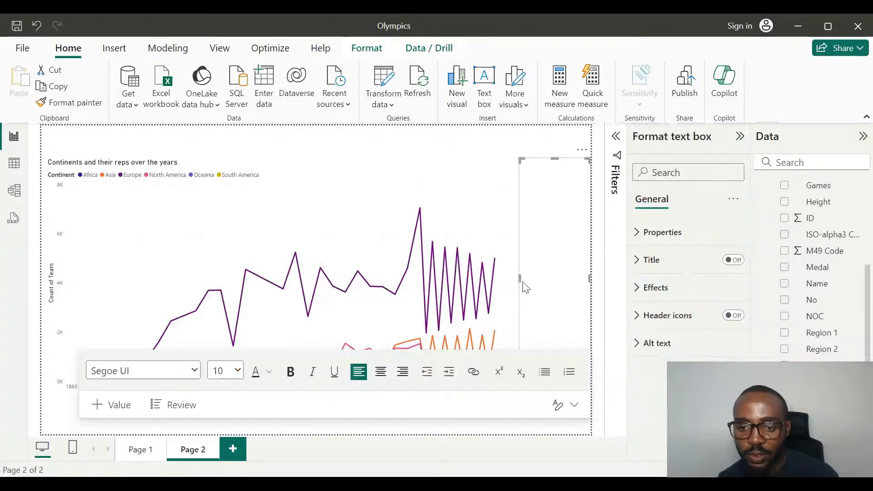
pyautogui.moveTo(519, 278); pyautogui.dragTo(225, 278)
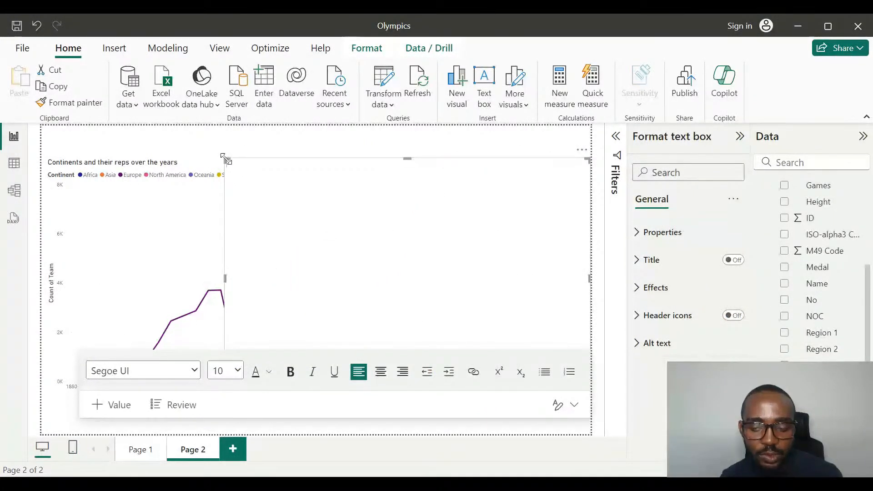
pyautogui.moveTo(226, 159); pyautogui.dragTo(229, 335)
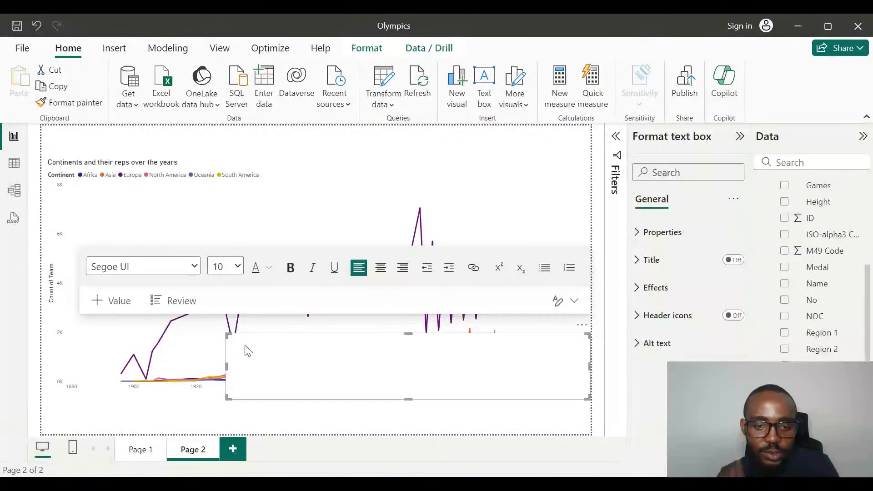
# Write the italic note "this shows a trend of participation amongst continents for the past 100 years" in the text box.
pyautogui.click(311, 271)
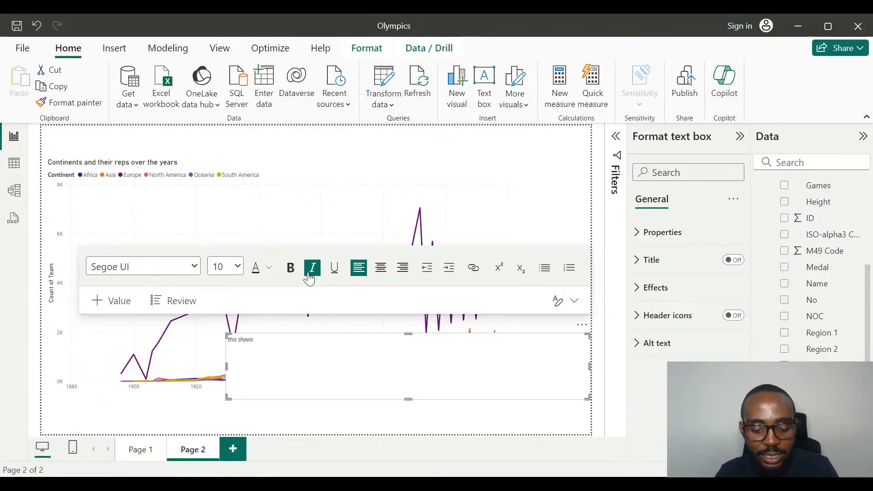
pyautogui.write('nd of')
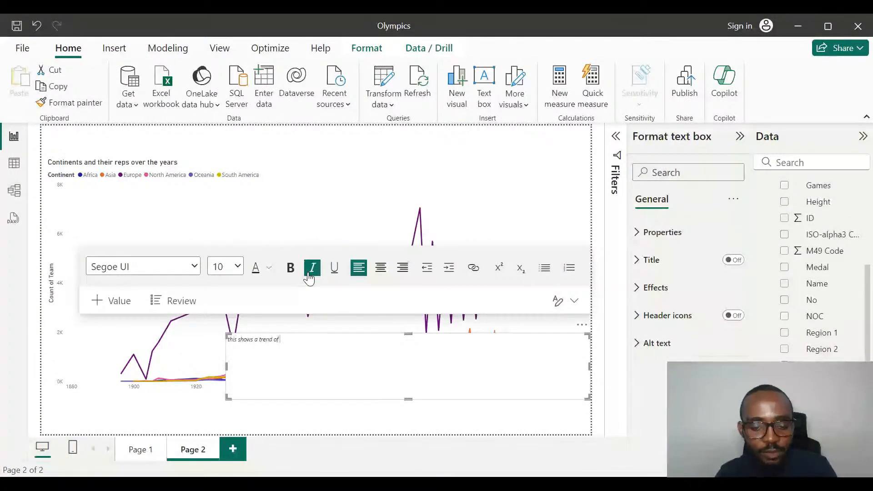
pyautogui.write(' participation')
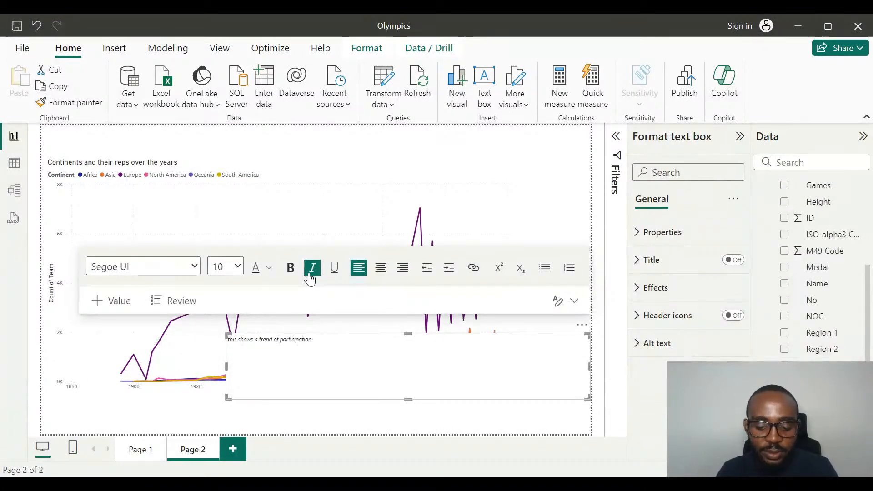
pyautogui.write(' amongst continents')
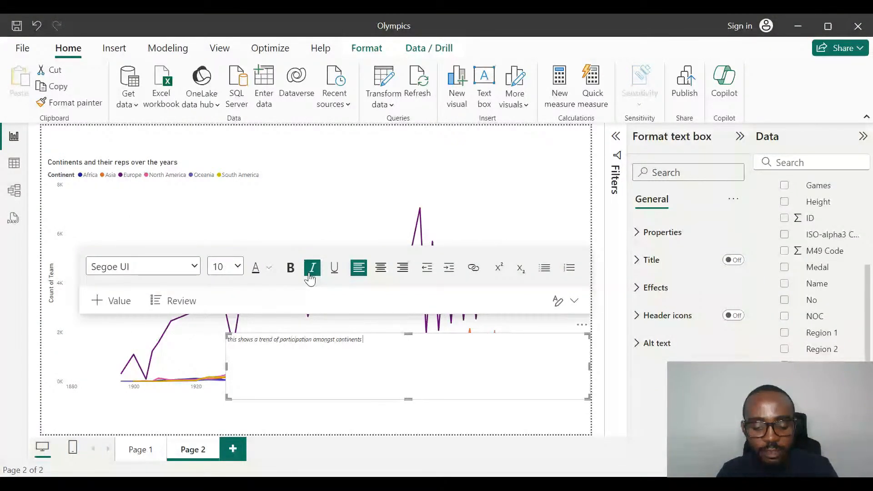
pyautogui.write(' for the past ')
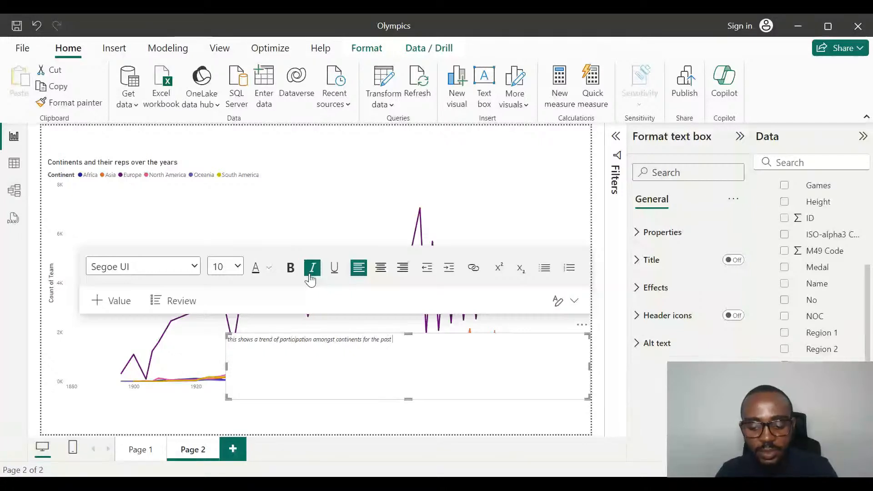
pyautogui.write('100 year')
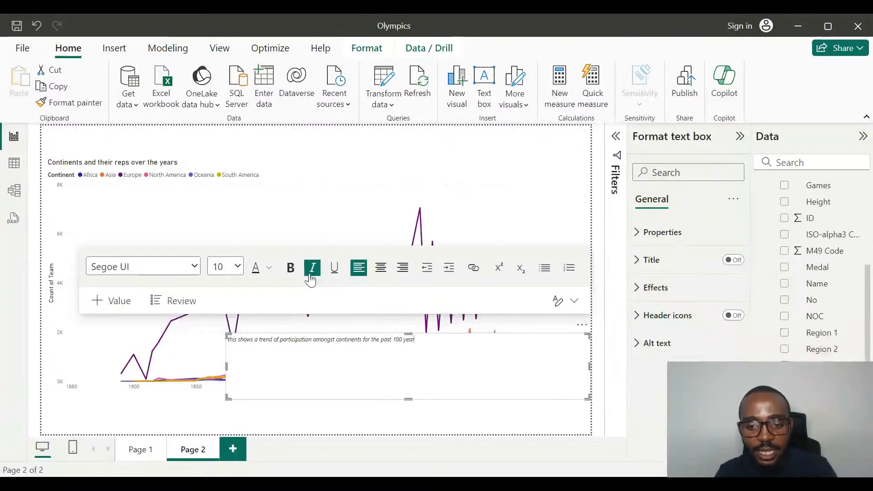
pyautogui.write('s')
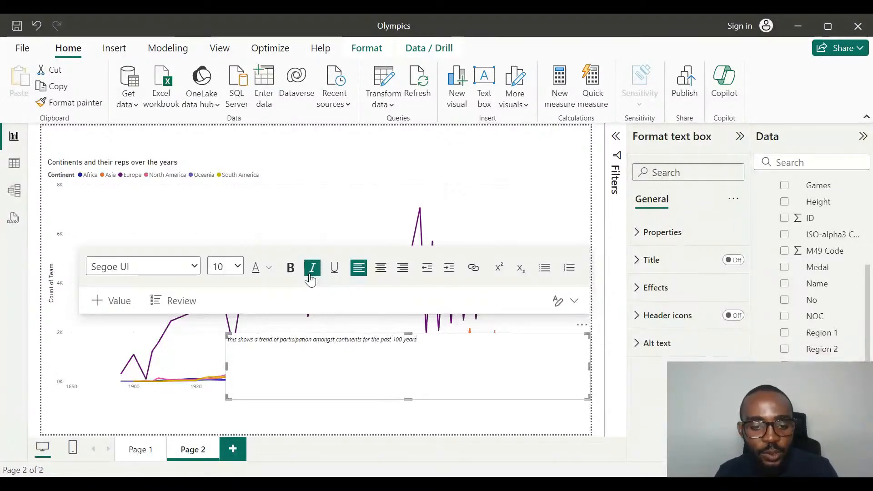
pyautogui.click(151, 426)
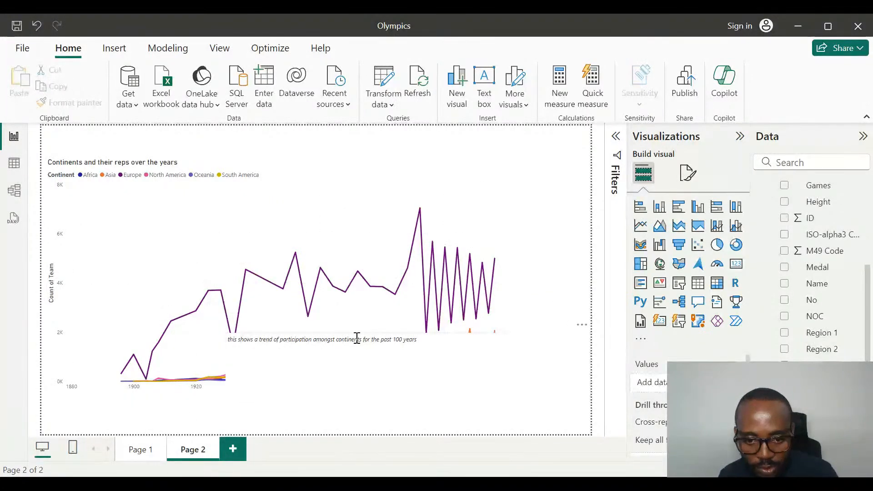
# Shift the note's text box toward the chart's vertical axis and reduce its width and height.
pyautogui.click(296, 341)
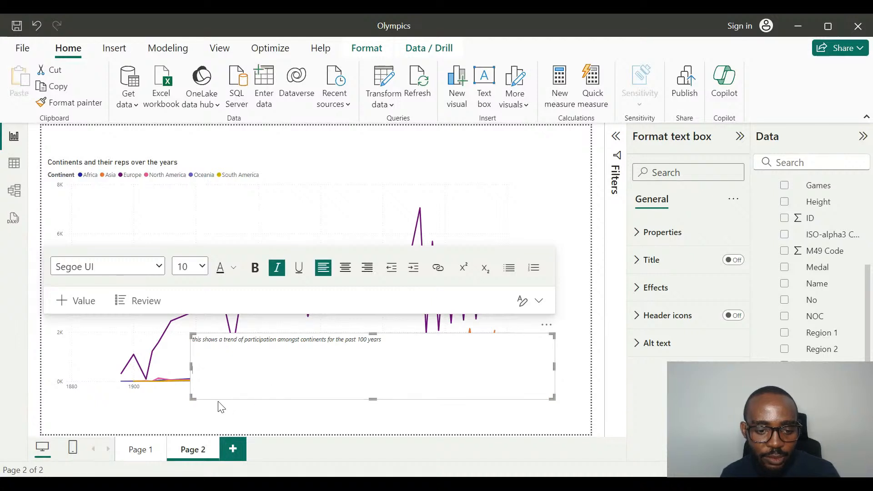
pyautogui.moveTo(191, 397); pyautogui.dragTo(218, 369)
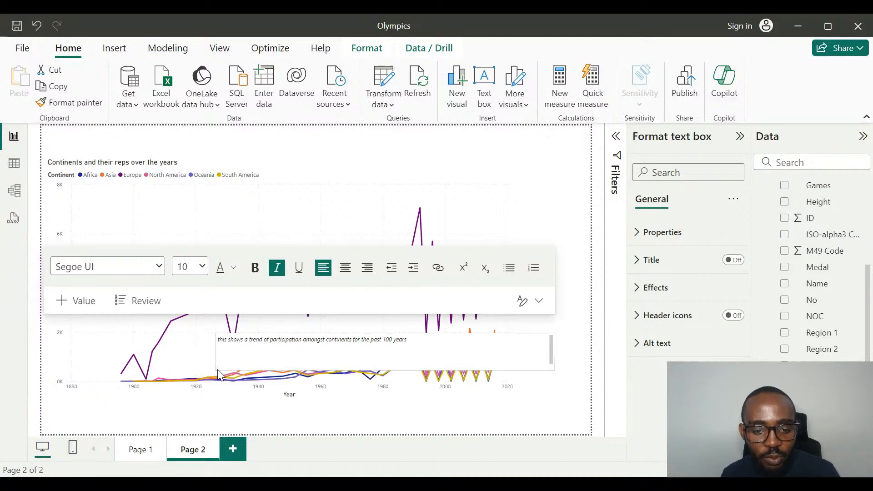